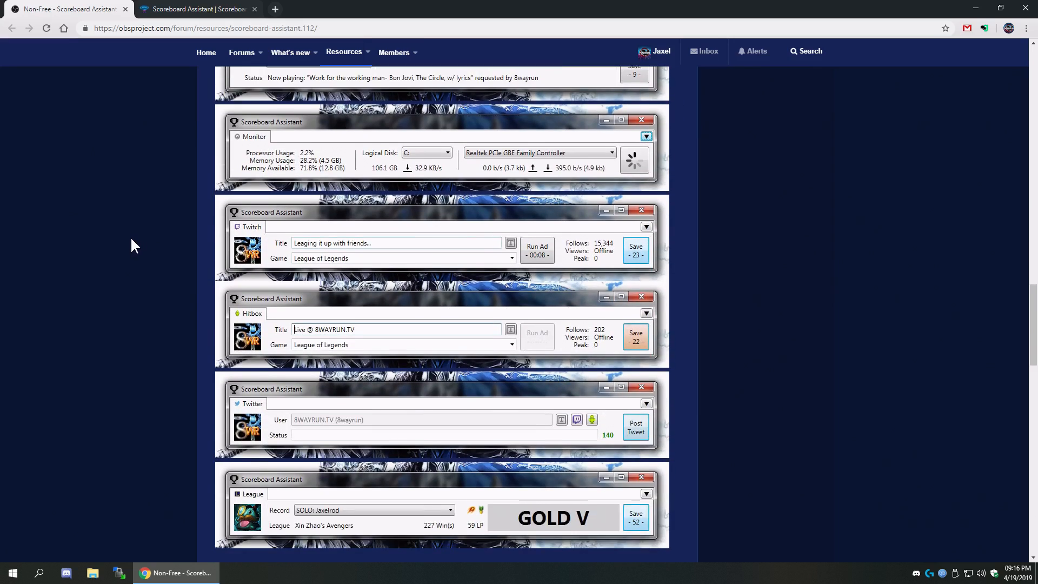
# - Read through the Scoreboard Assistant forum resource page
pyautogui.scroll(13, 131, 238)
pyautogui.scroll(12, 131, 238)
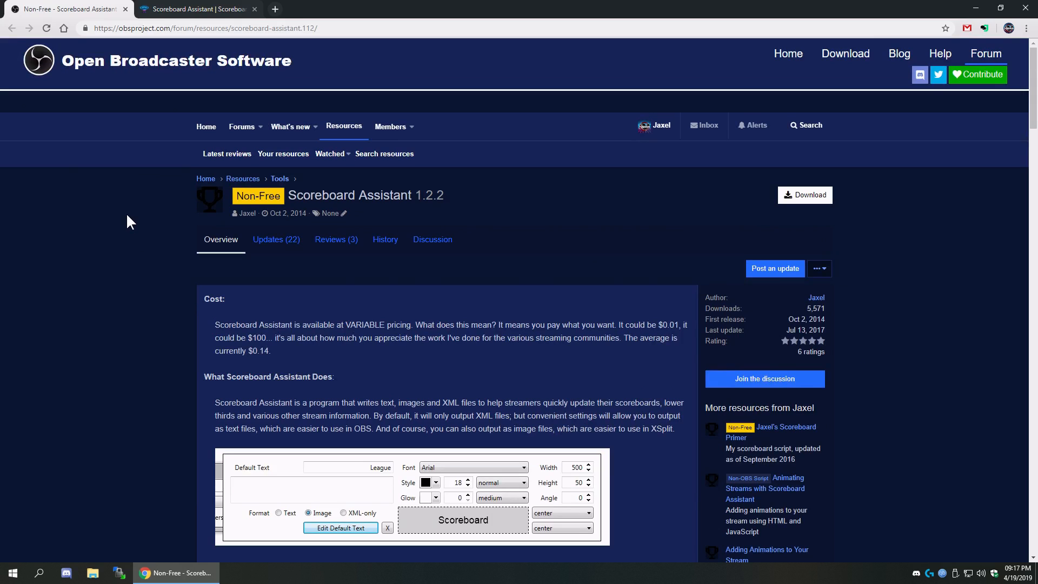
pyautogui.scroll(-12, 123, 212)
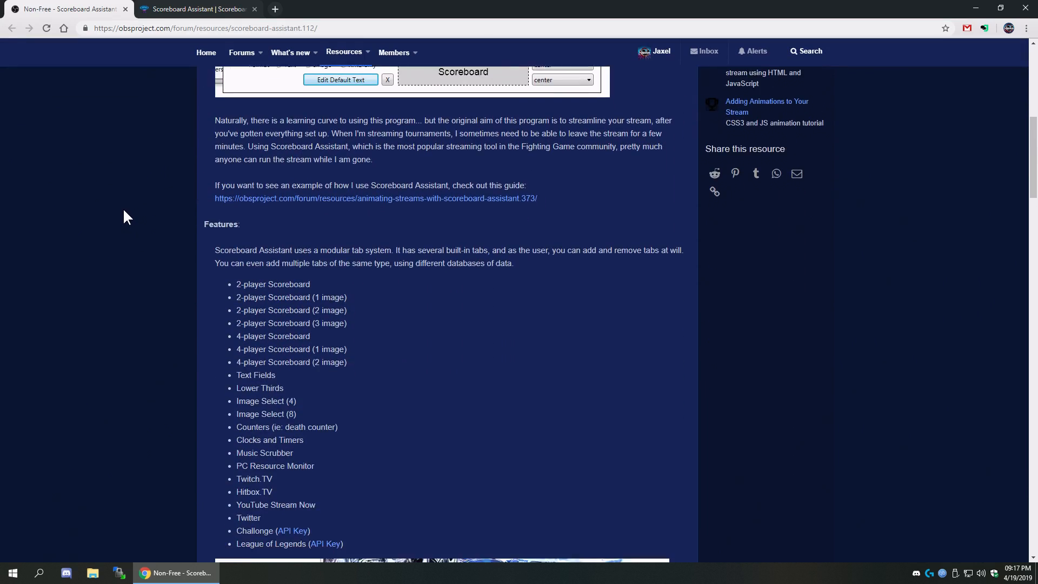
pyautogui.scroll(-12, 108, 221)
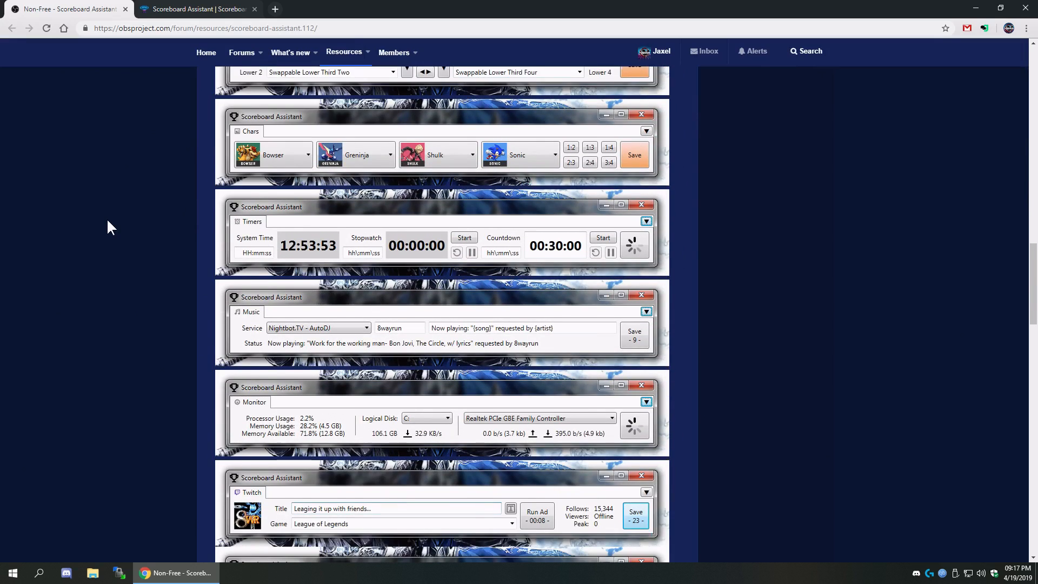
pyautogui.scroll(-2, 107, 223)
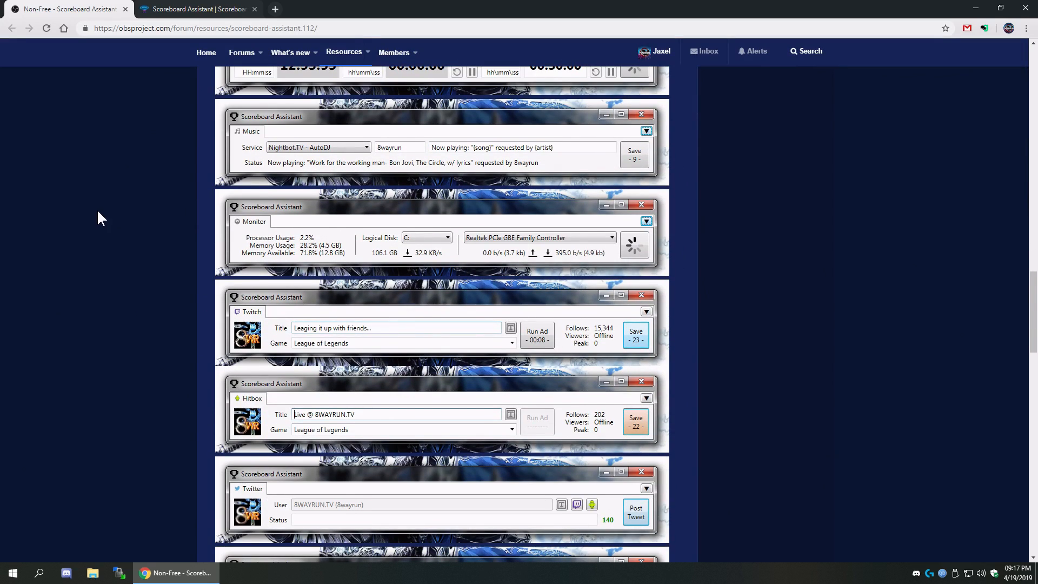
pyautogui.scroll(-4, 98, 215)
pyautogui.scroll(14, 95, 206)
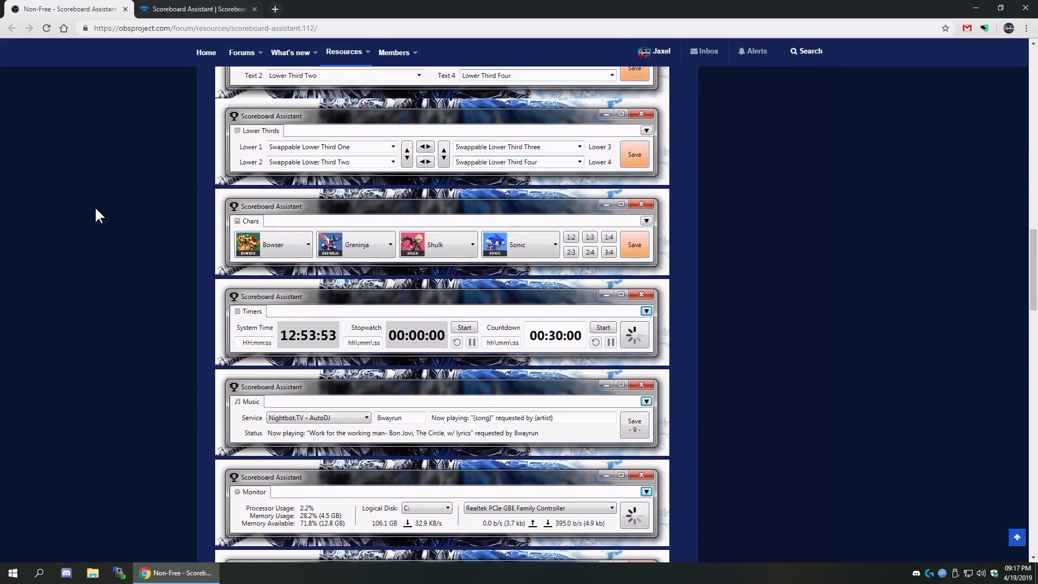
pyautogui.scroll(15, 95, 206)
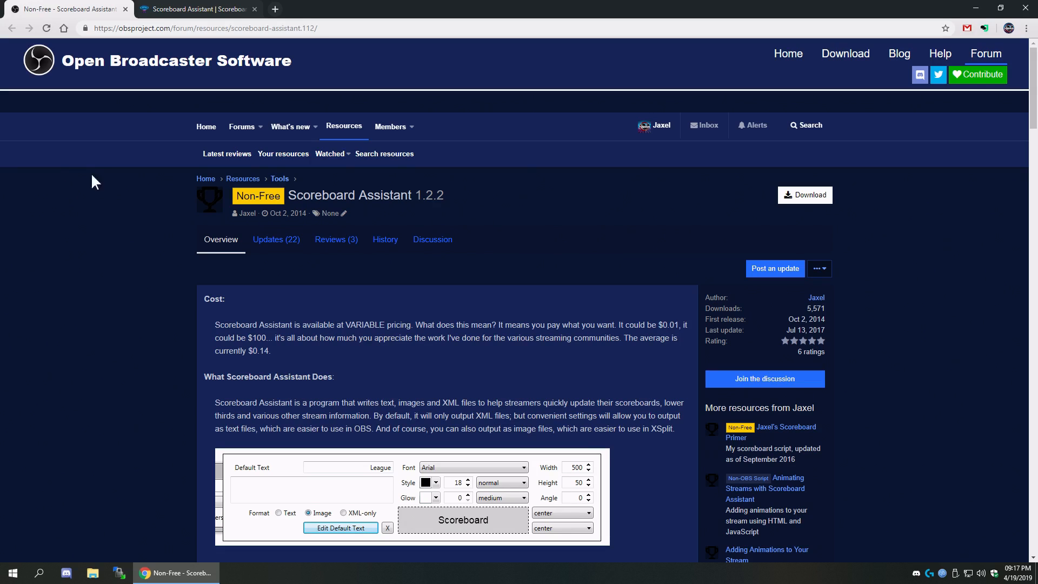
pyautogui.scroll(-2, 51, 306)
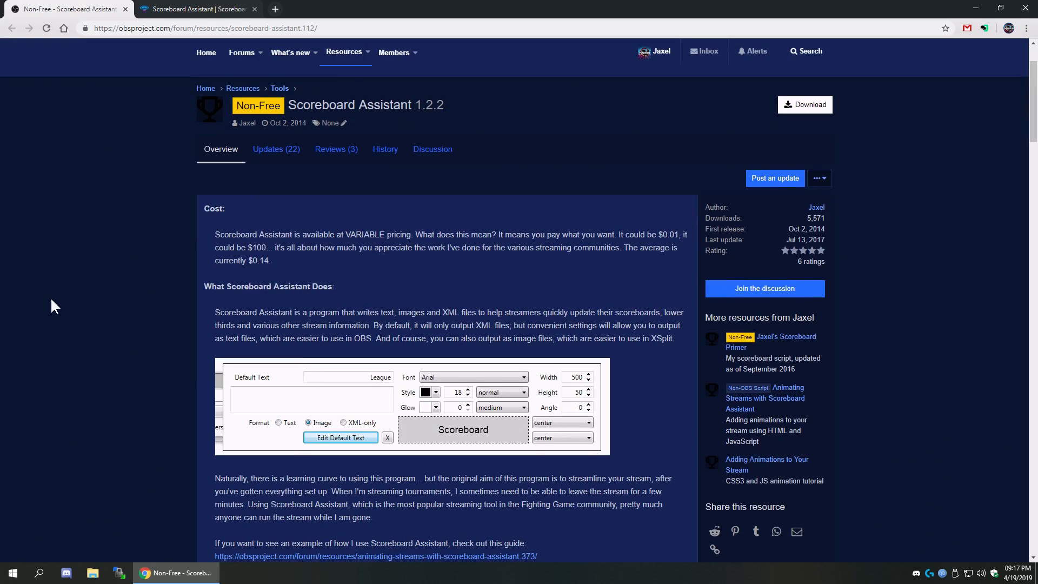
pyautogui.scroll(-5, 51, 301)
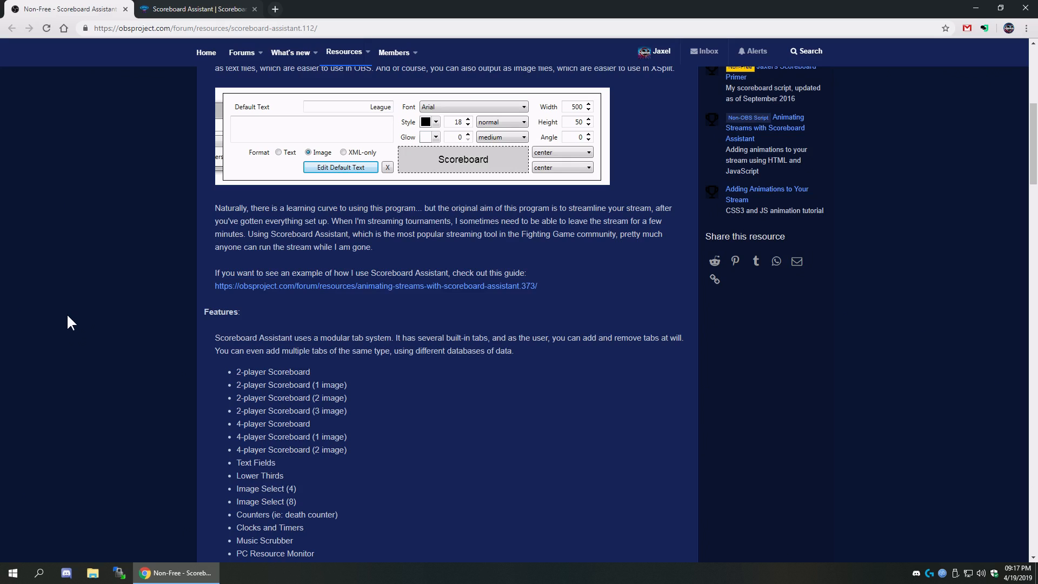
pyautogui.scroll(3, 103, 358)
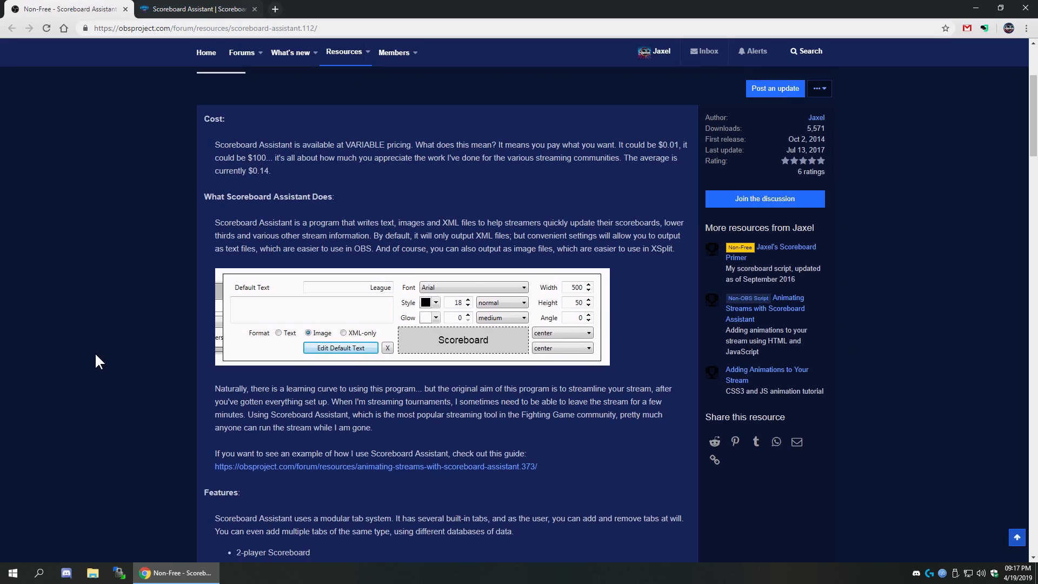
pyautogui.scroll(-6, 95, 355)
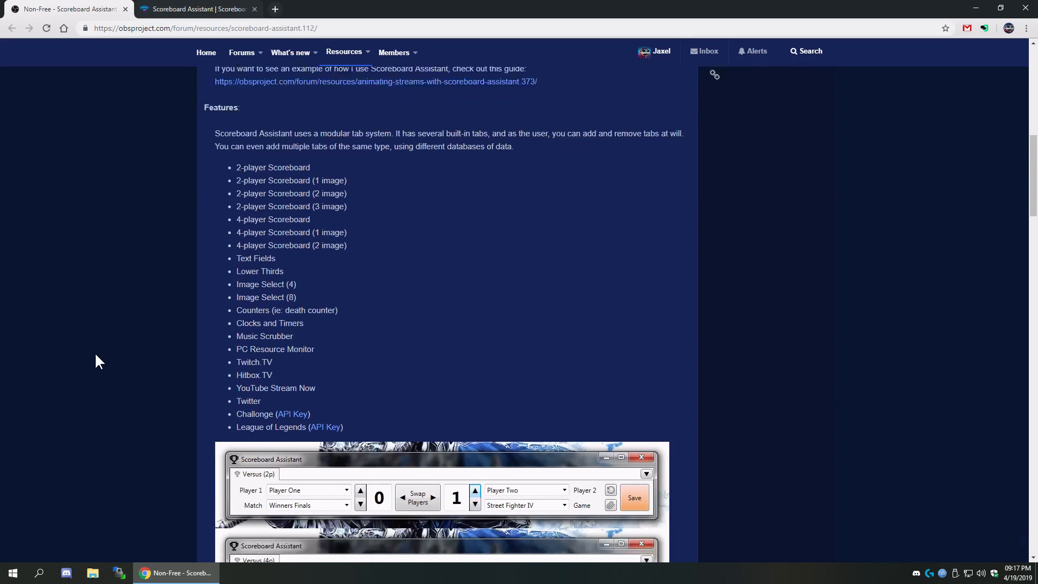
pyautogui.scroll(-3, 96, 361)
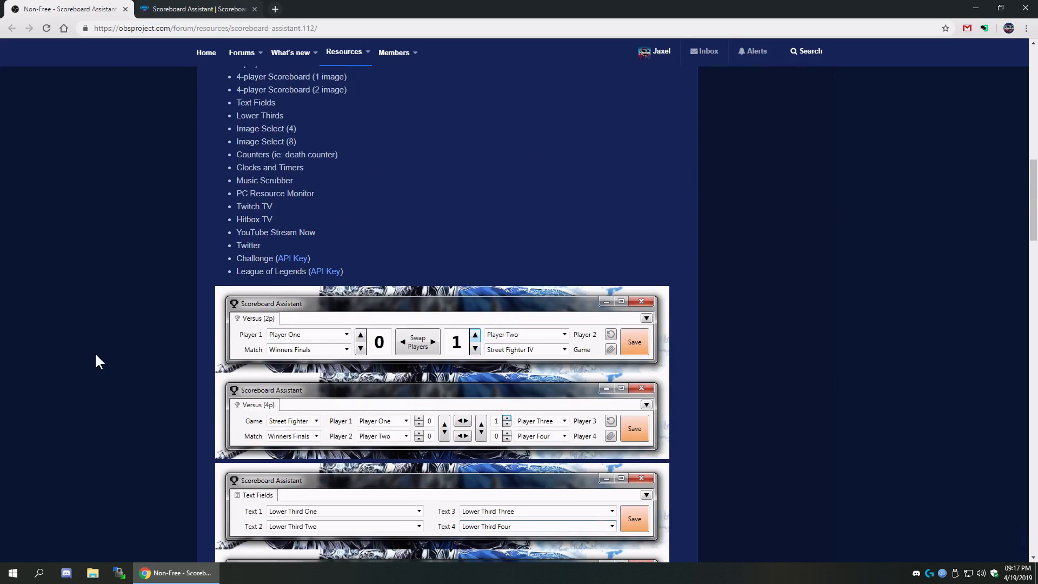
pyautogui.scroll(-8, 95, 352)
pyautogui.scroll(3, 96, 350)
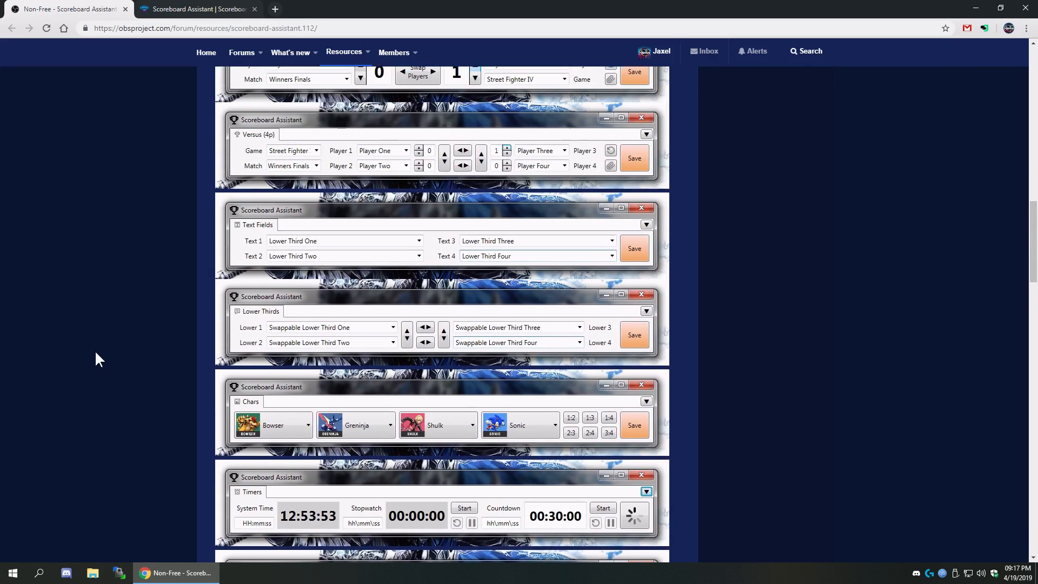
pyautogui.scroll(9, 96, 352)
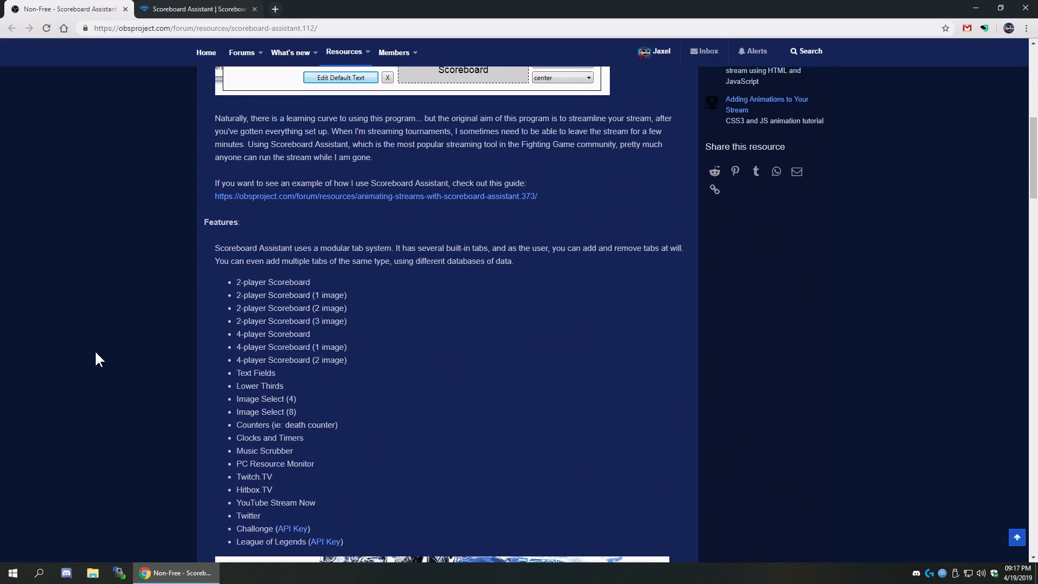
pyautogui.scroll(3, 96, 359)
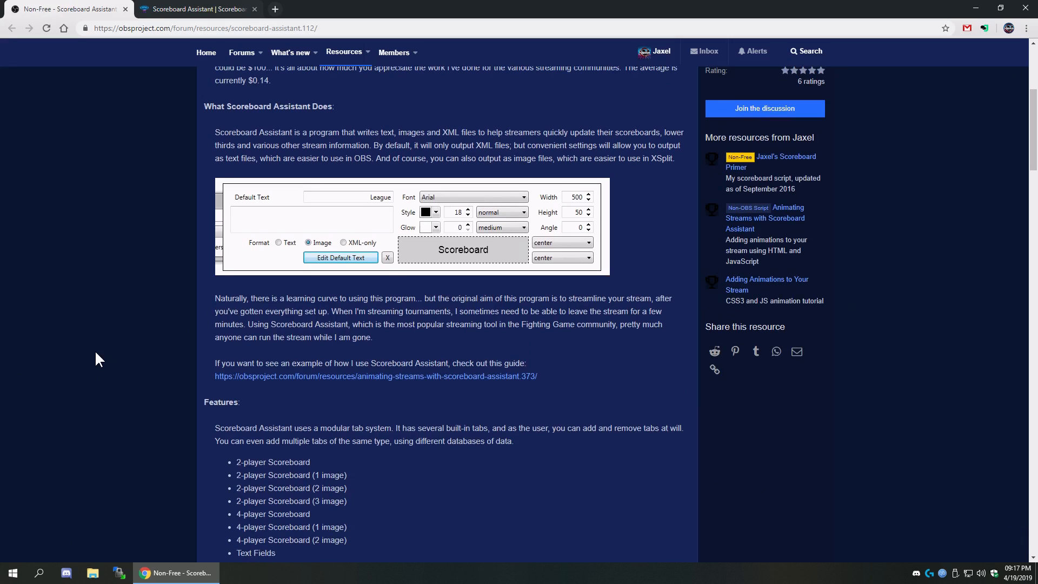
pyautogui.scroll(5, 89, 348)
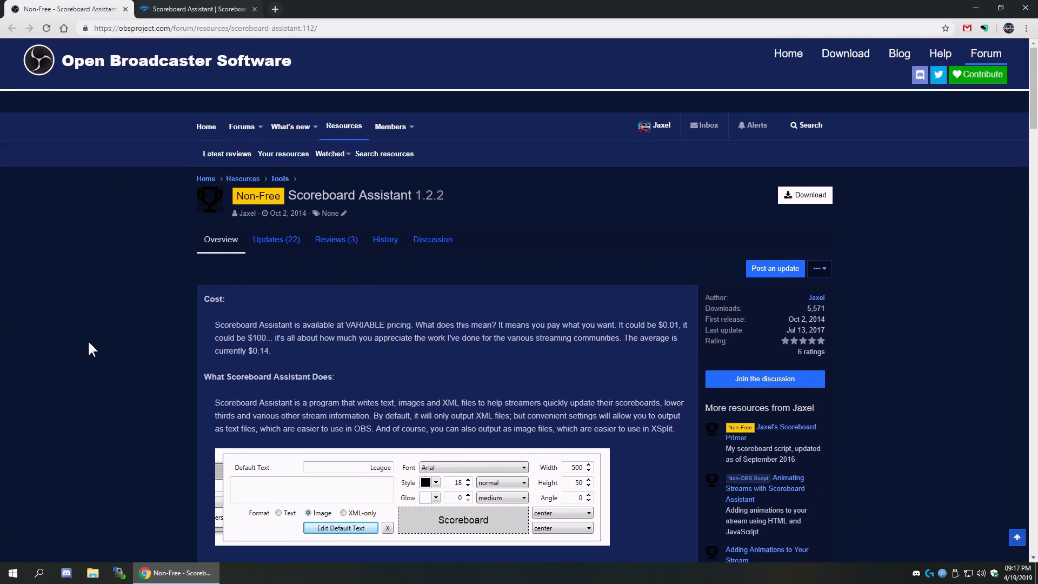
pyautogui.scroll(-15, 90, 344)
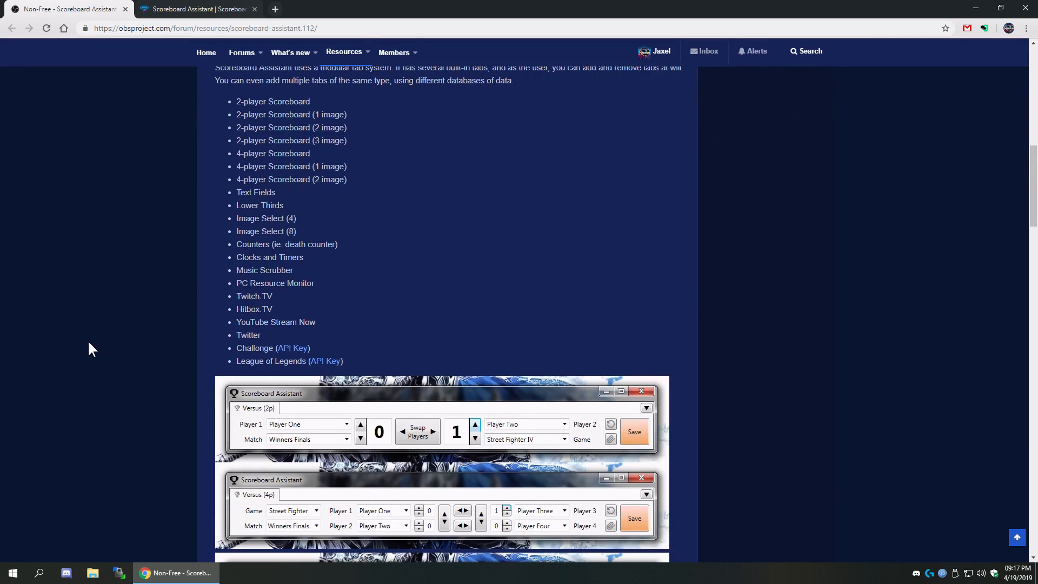
pyautogui.scroll(-2, 90, 344)
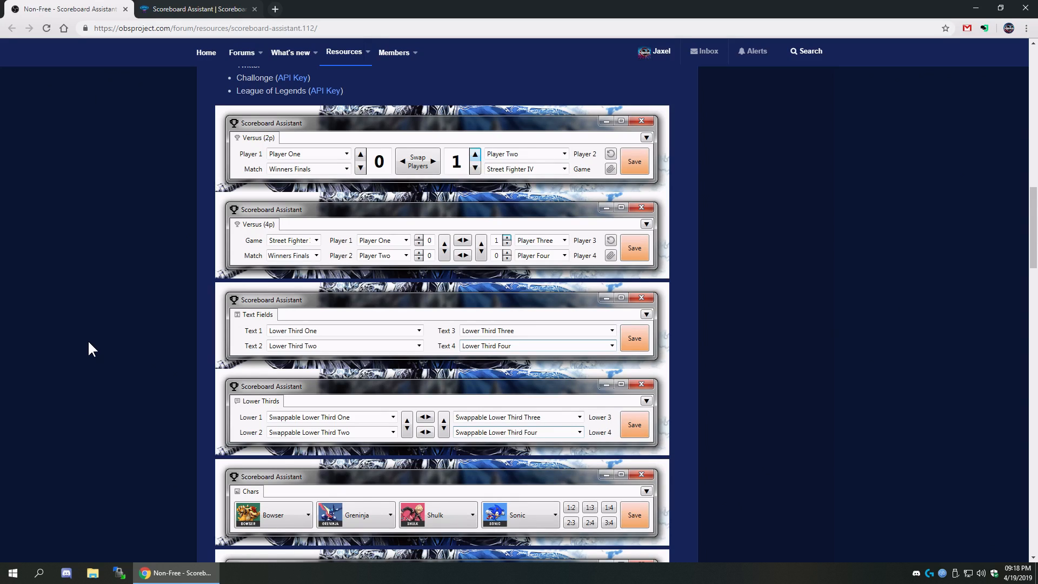
pyautogui.scroll(15, 88, 341)
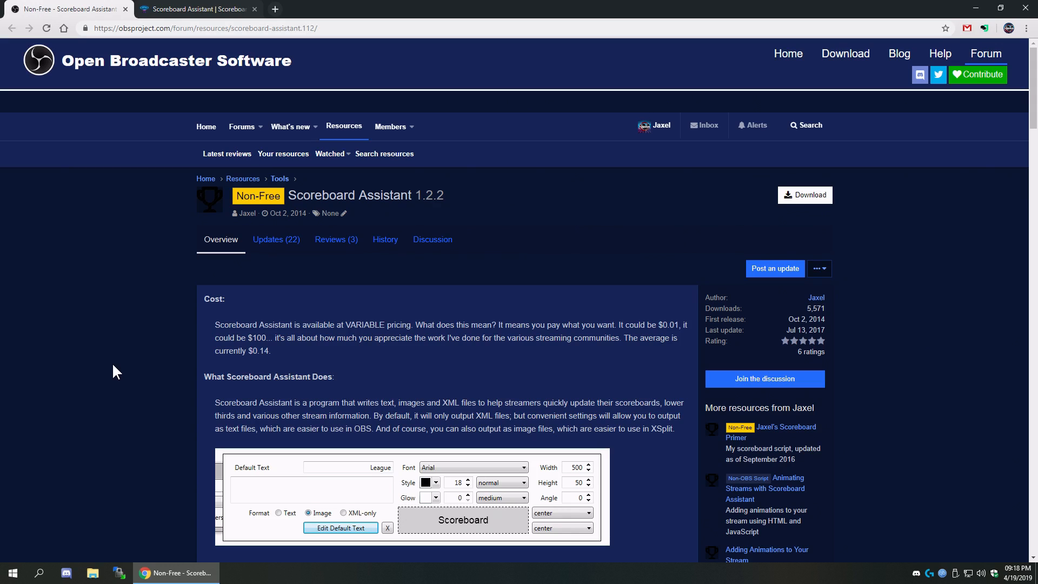
pyautogui.click(188, 8)
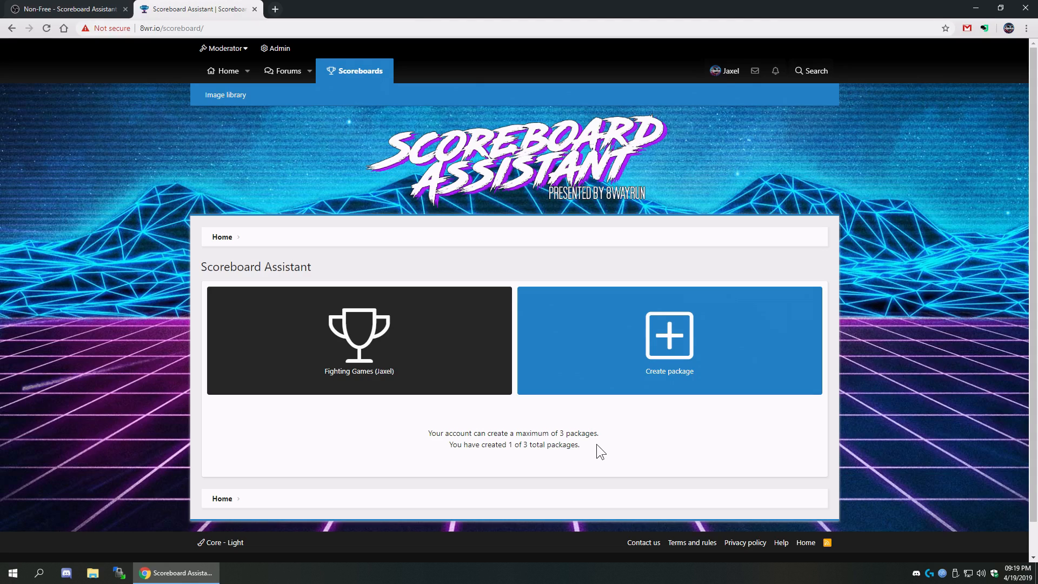
pyautogui.click(76, 9)
pyautogui.scroll(-1, 170, 292)
pyautogui.scroll(-2, 169, 292)
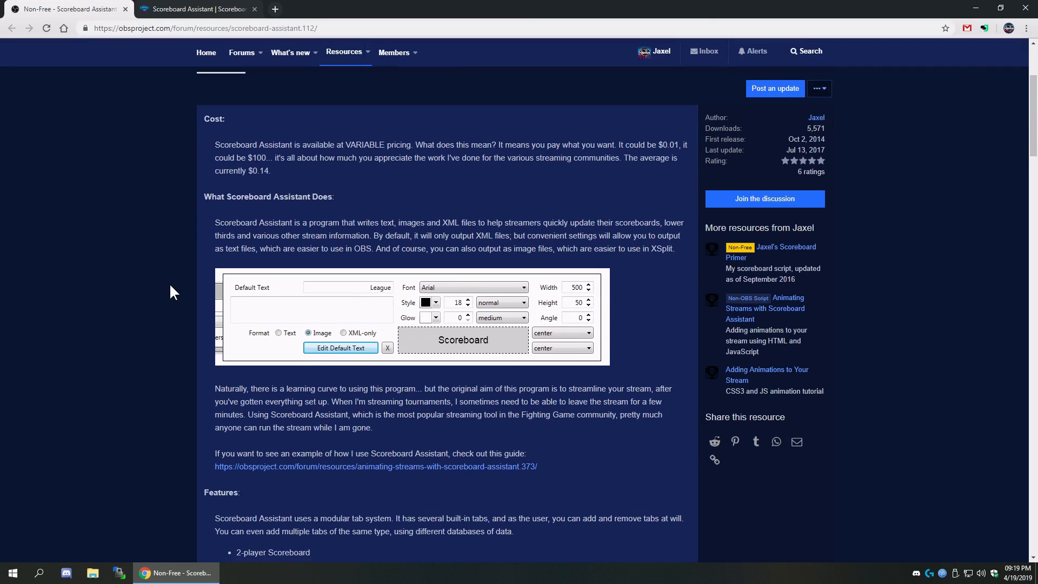
pyautogui.scroll(-5, 169, 292)
pyautogui.scroll(-7, 170, 292)
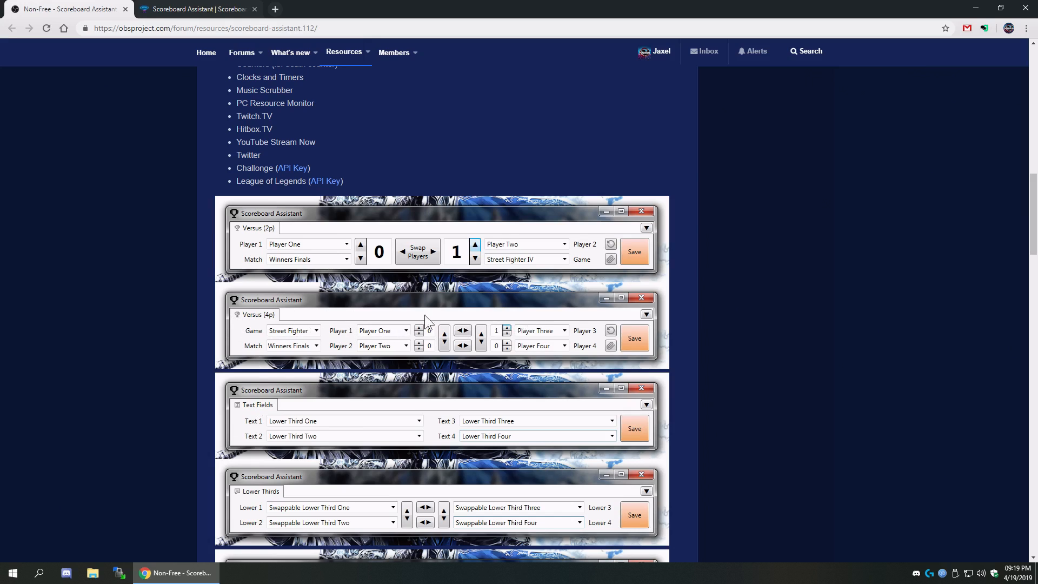
pyautogui.scroll(-7, 130, 338)
pyautogui.scroll(7, 99, 358)
pyautogui.scroll(12, 57, 322)
pyautogui.scroll(3, 58, 317)
pyautogui.scroll(-3, 57, 316)
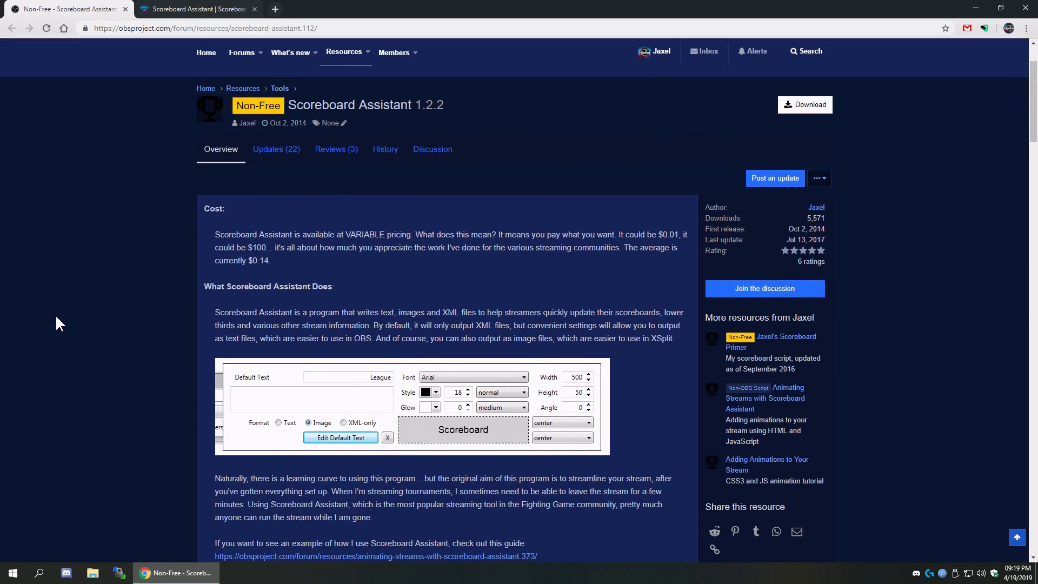
# - Start a new package in Scoreboard Assistant titled 'Test Package'
pyautogui.click(162, 8)
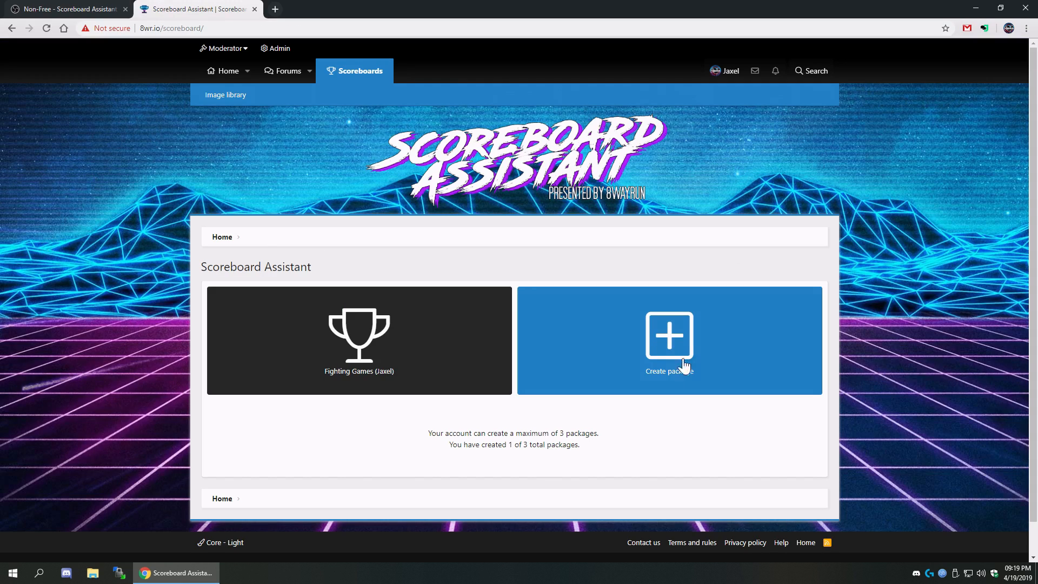
pyautogui.click(689, 314)
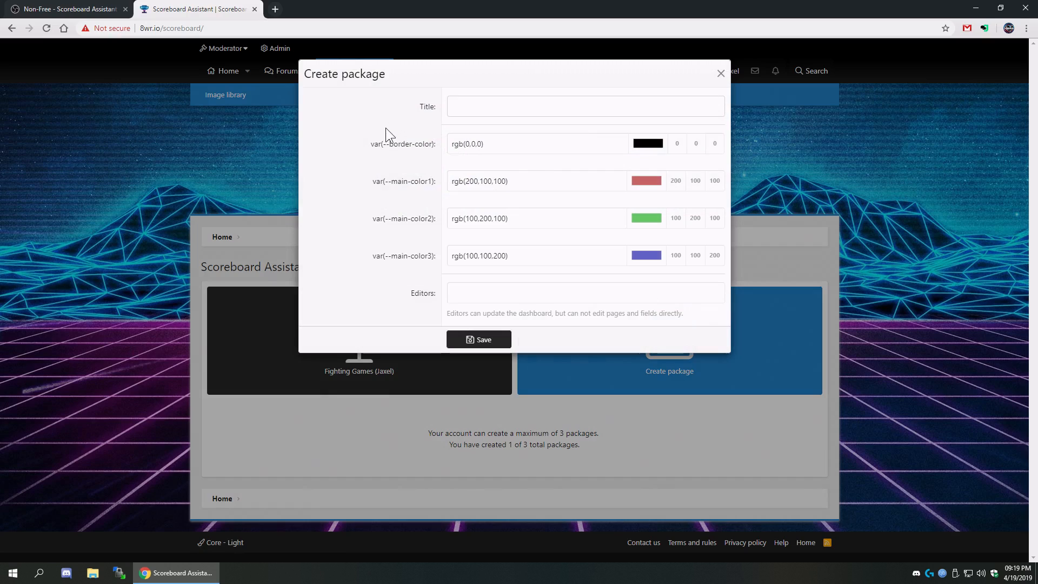
pyautogui.write('Test')
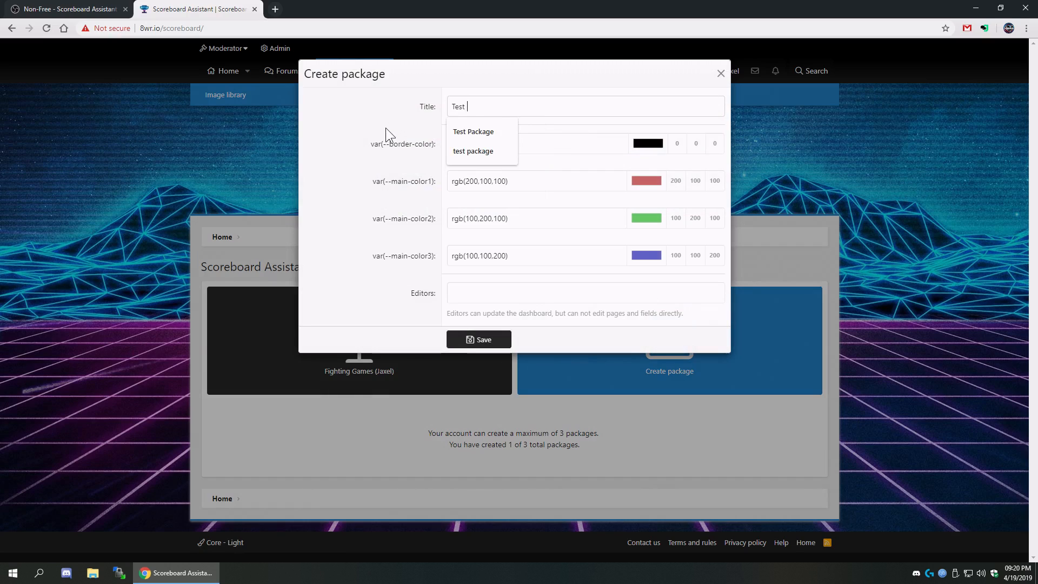
pyautogui.press('Down')
pyautogui.press('Return')
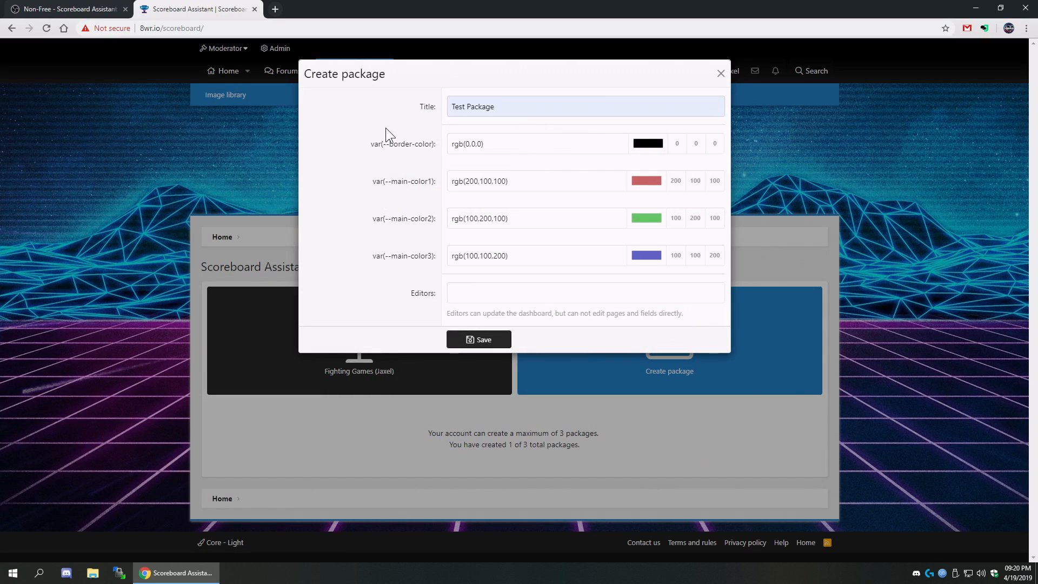
# - Try a different border colour and transparency, then close the chooser without applying
pyautogui.click(652, 145)
pyautogui.moveTo(611, 230); pyautogui.dragTo(591, 255)
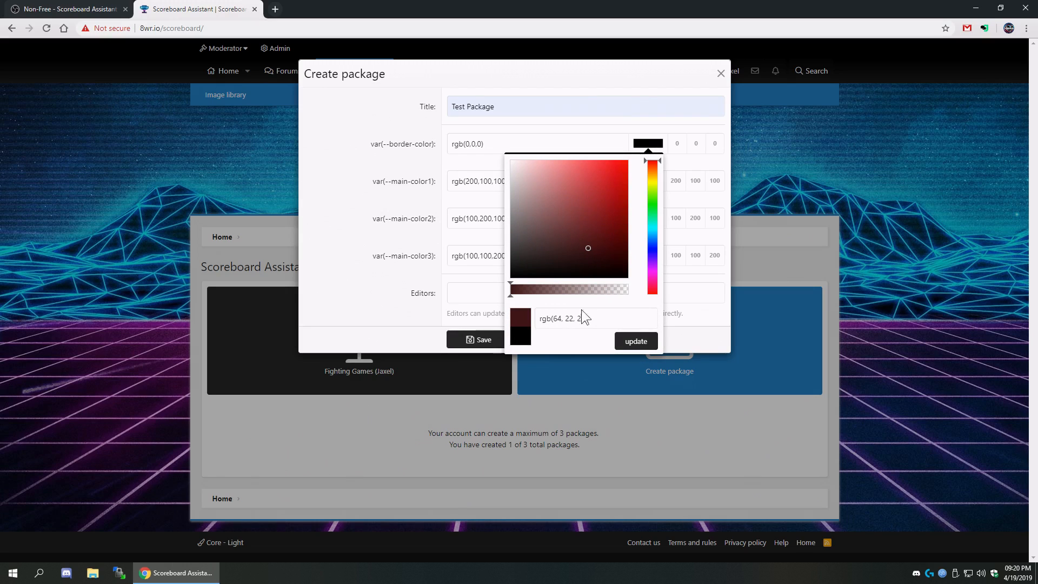
pyautogui.click(584, 317)
pyautogui.moveTo(566, 293); pyautogui.dragTo(501, 292)
pyautogui.click(502, 293)
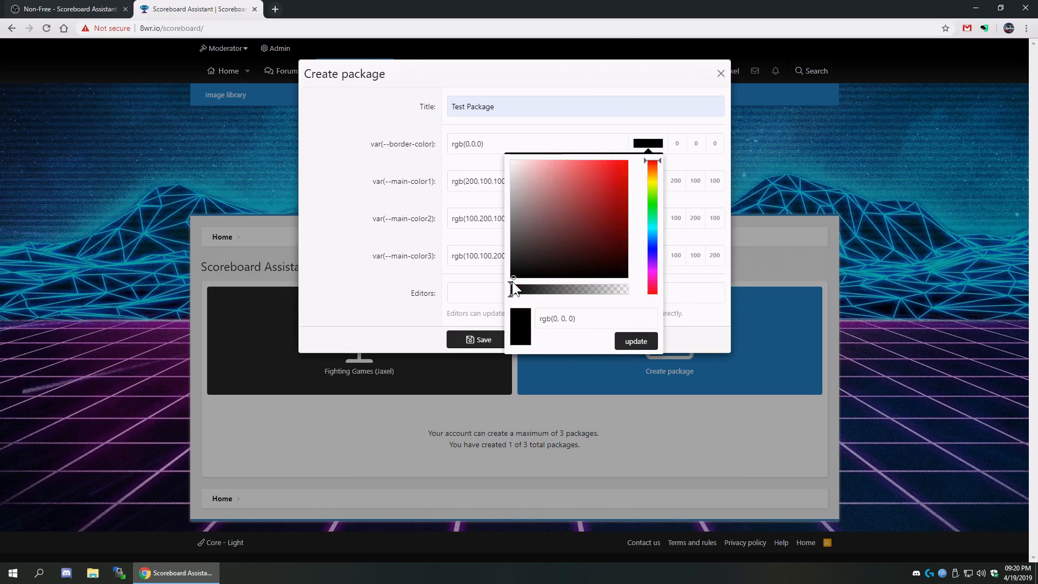
pyautogui.click(498, 252)
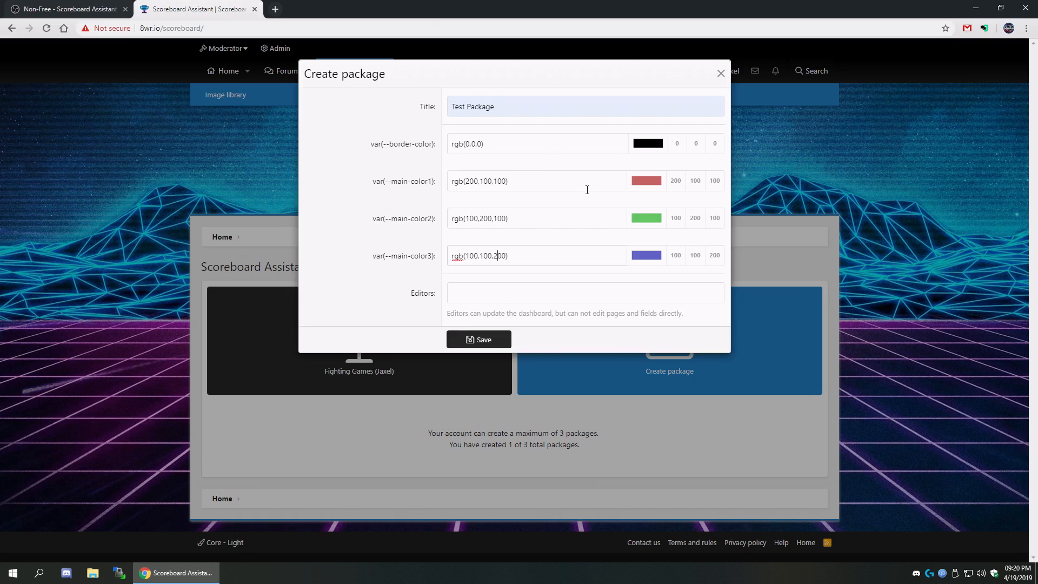
# - Add the matching user as a package editor and save the new package
pyautogui.click(482, 288)
pyautogui.write('Zonak')
pyautogui.click(467, 318)
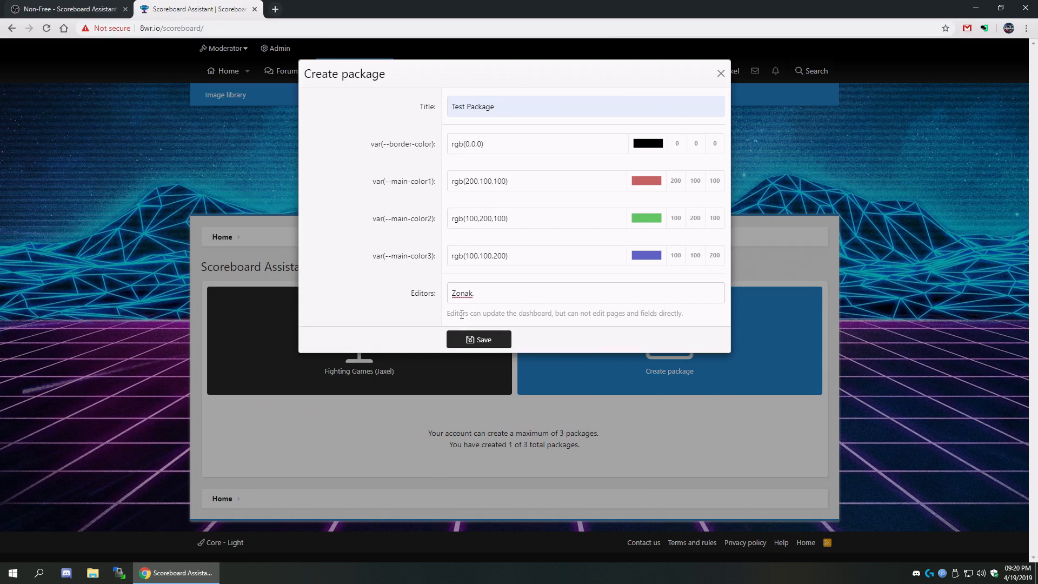
pyautogui.click(497, 345)
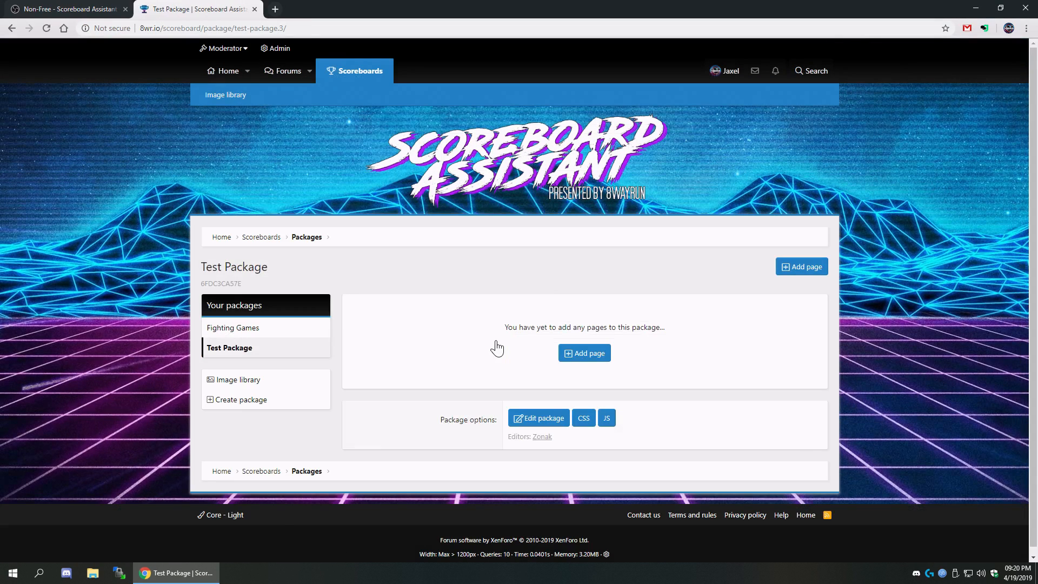
# - Note the package has no pages yet, then open its Edit package settings
pyautogui.moveTo(491, 340); pyautogui.dragTo(706, 323)
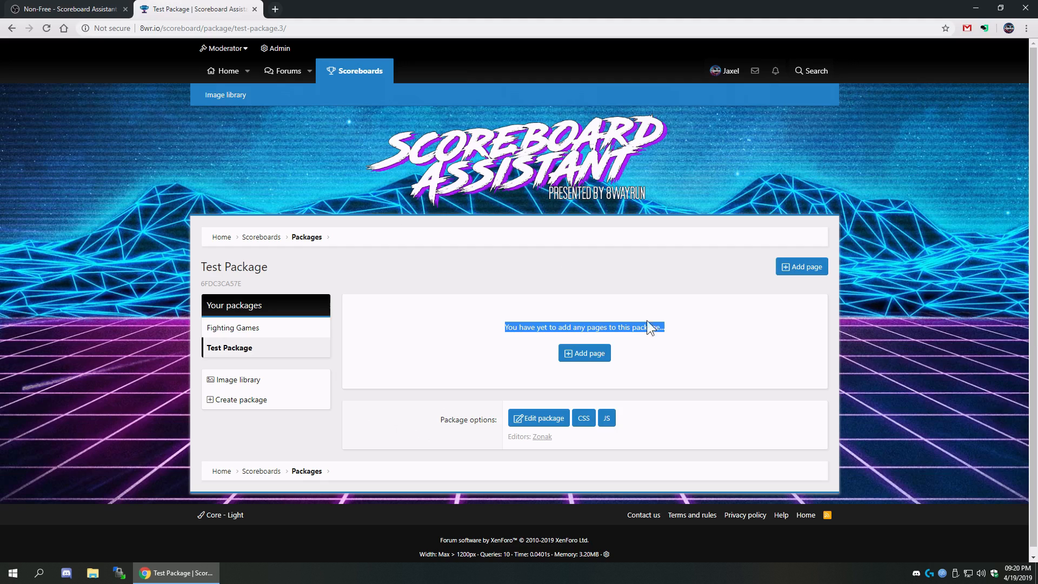
pyautogui.click(534, 419)
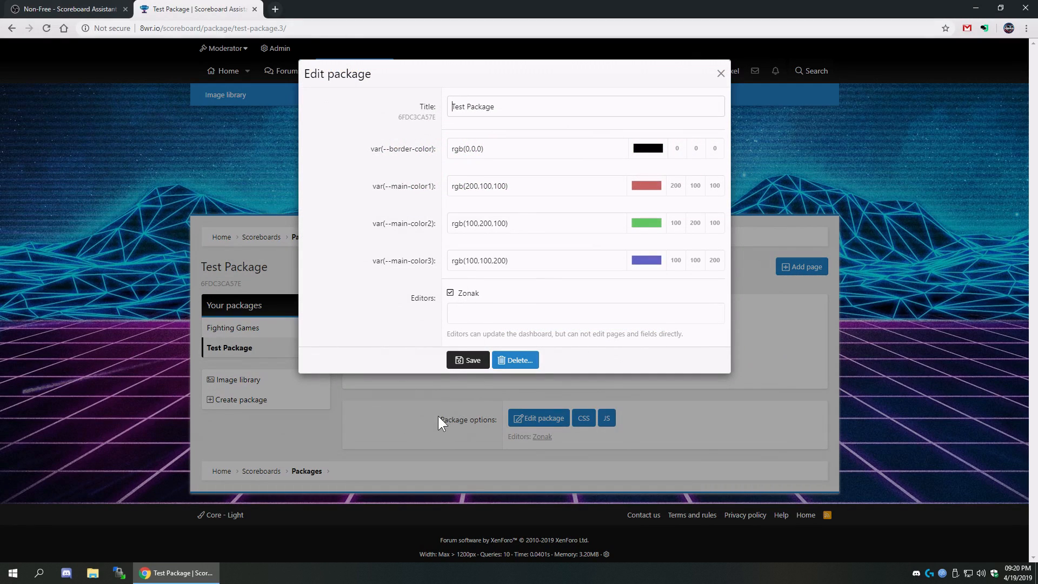
# - Close the settings and inspect the empty package CSS and JS editors without saving
pyautogui.click(424, 445)
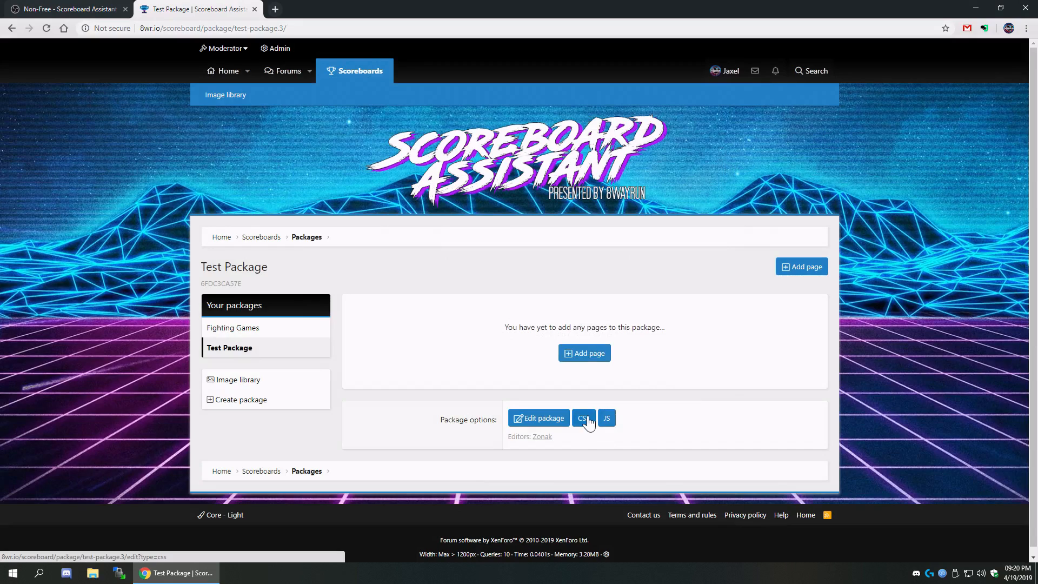
pyautogui.click(582, 423)
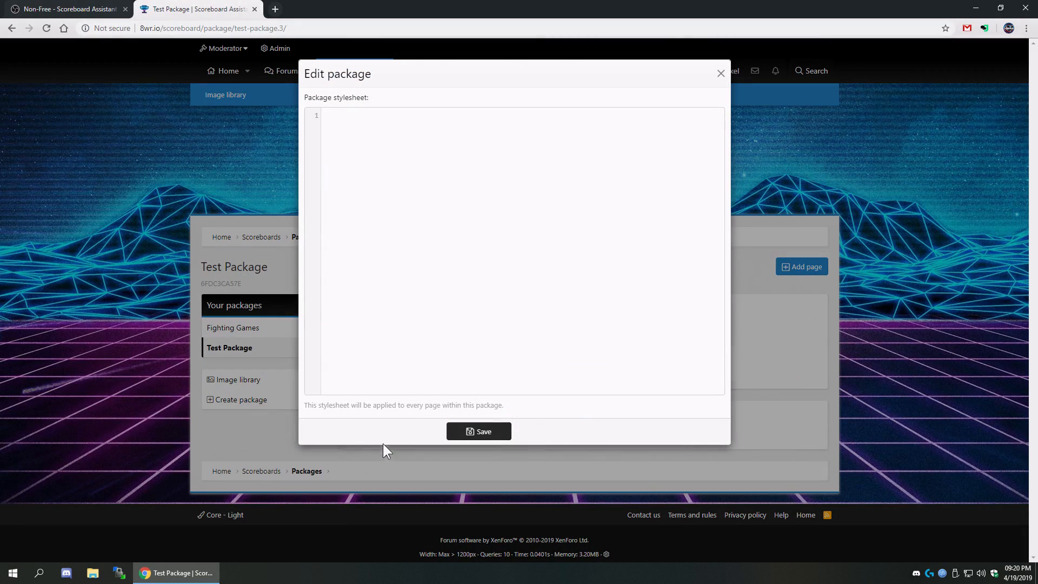
pyautogui.click(393, 460)
pyautogui.click(606, 424)
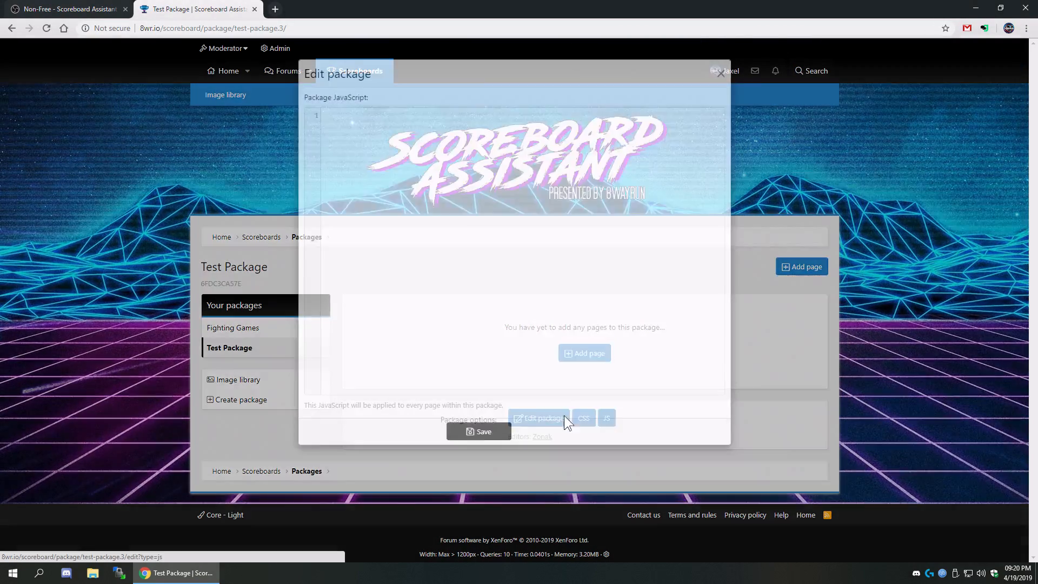
pyautogui.click(397, 462)
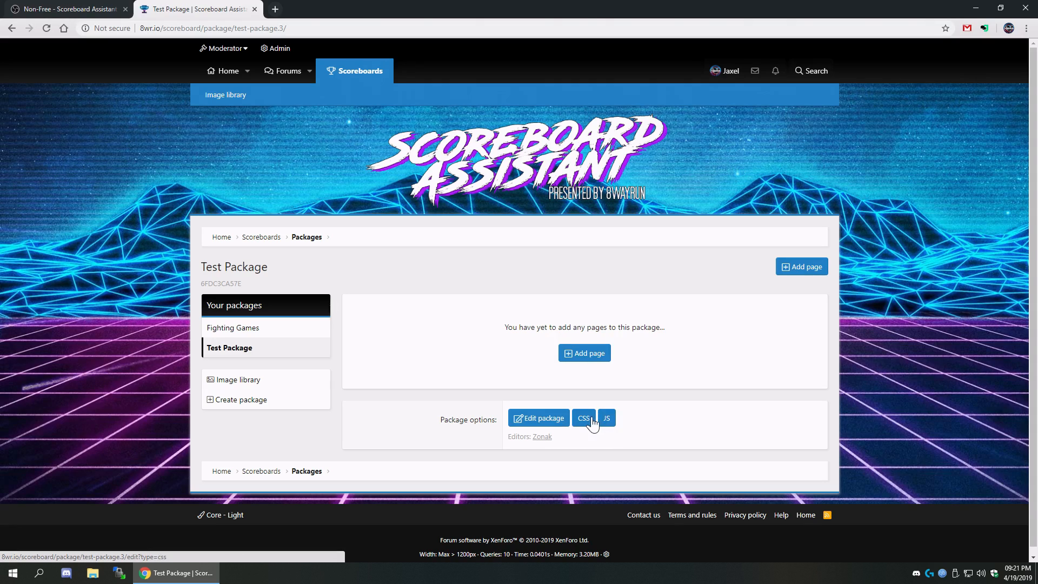
pyautogui.click(584, 421)
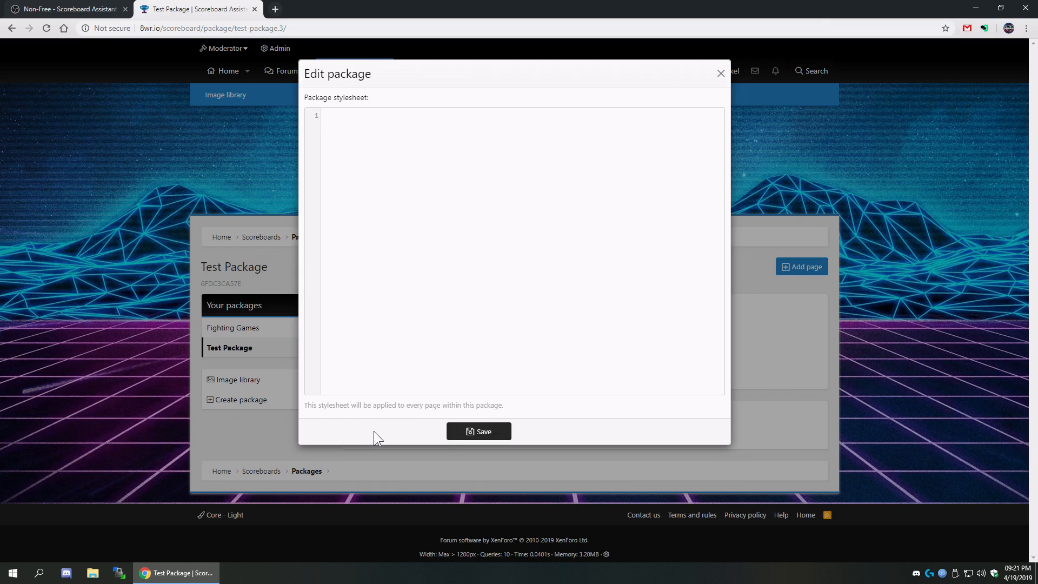
pyautogui.click(790, 406)
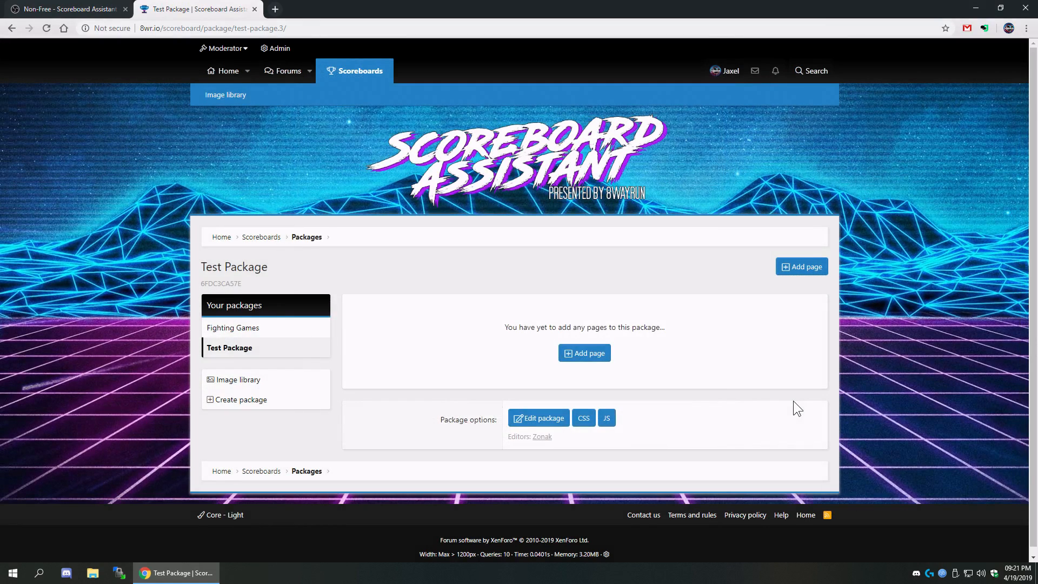
# - Open the Create page form and review the forum's features list before returning
pyautogui.click(597, 361)
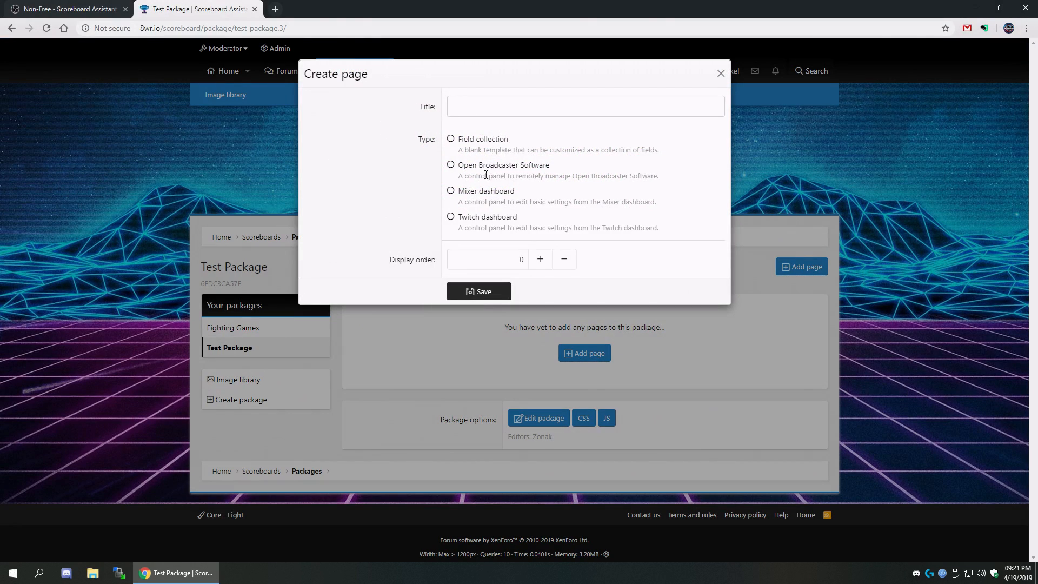
pyautogui.click(59, 9)
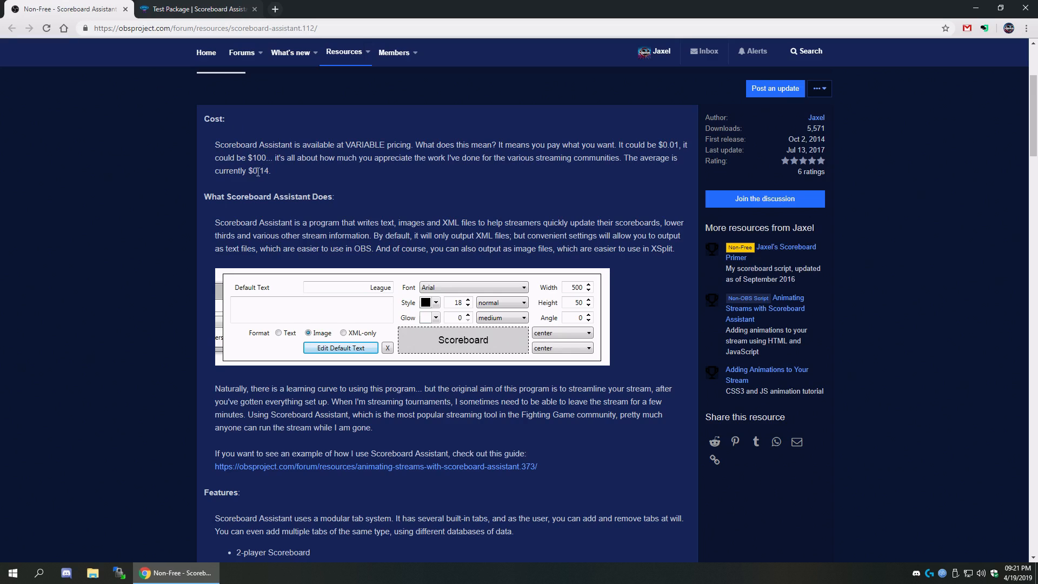
pyautogui.scroll(-7, 256, 172)
pyautogui.moveTo(182, 154); pyautogui.dragTo(514, 410)
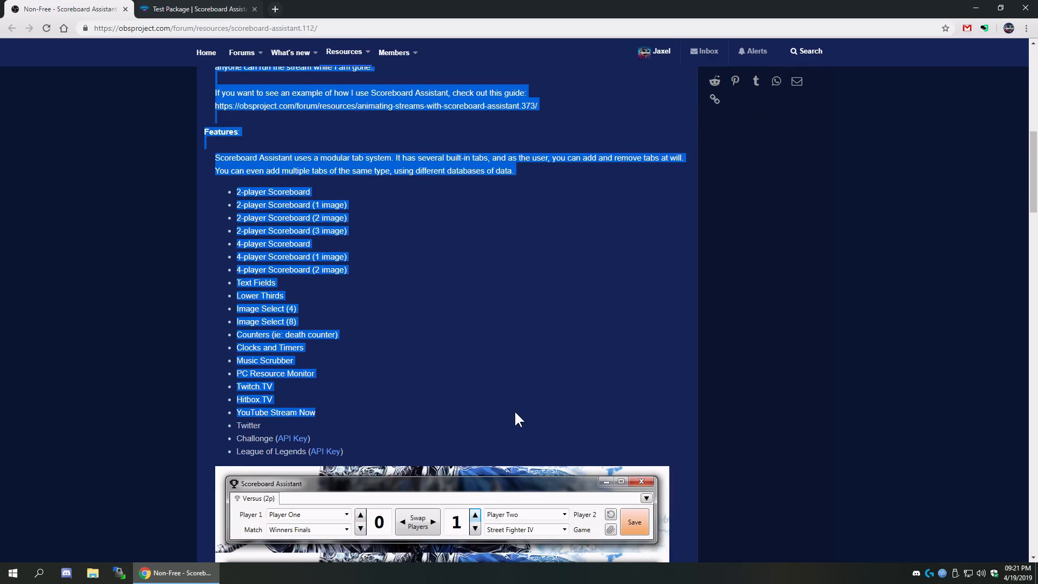
pyautogui.click(399, 422)
pyautogui.moveTo(390, 438); pyautogui.dragTo(210, 194)
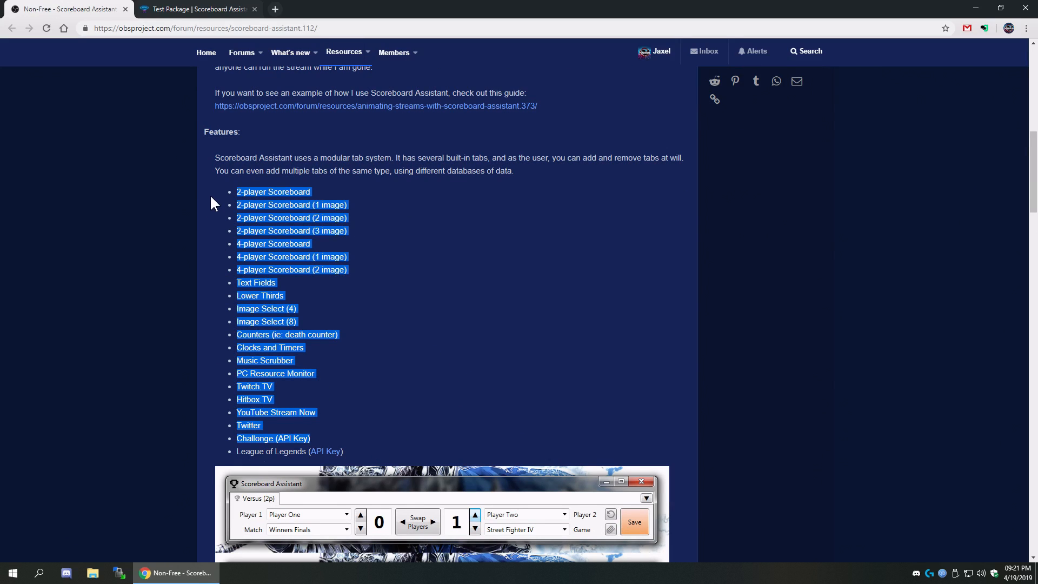
pyautogui.click(210, 194)
pyautogui.click(185, 7)
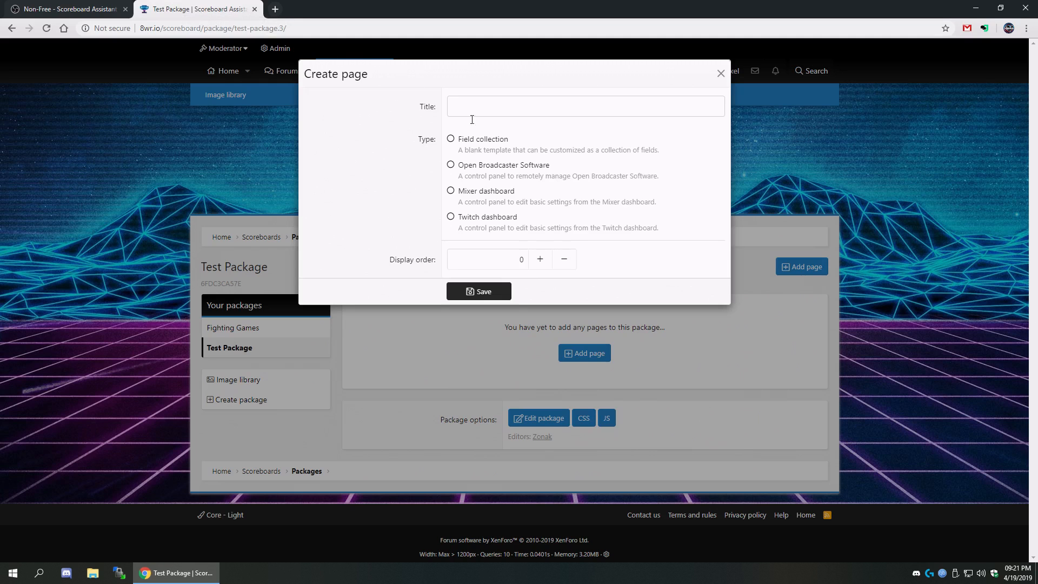
# - Compare page types against the forum features from 2-player Scoreboard to Hitbox.TV
pyautogui.click(489, 139)
pyautogui.click(67, 9)
pyautogui.moveTo(236, 191); pyautogui.dragTo(469, 401)
pyautogui.click(187, 8)
# - Save an Open Broadcaster Software page titled OBS with display order 10
pyautogui.click(485, 166)
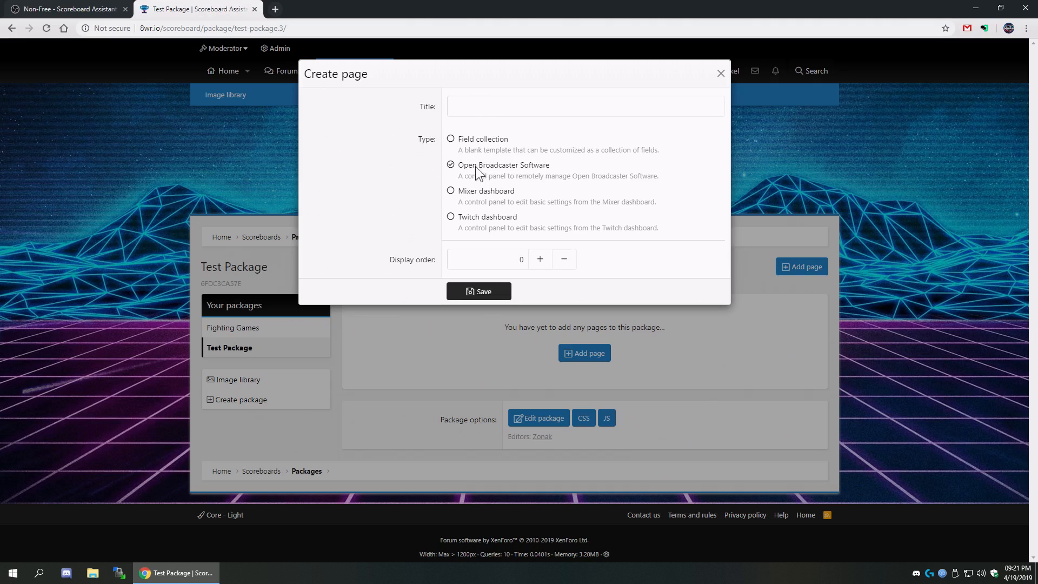
pyautogui.click(480, 104)
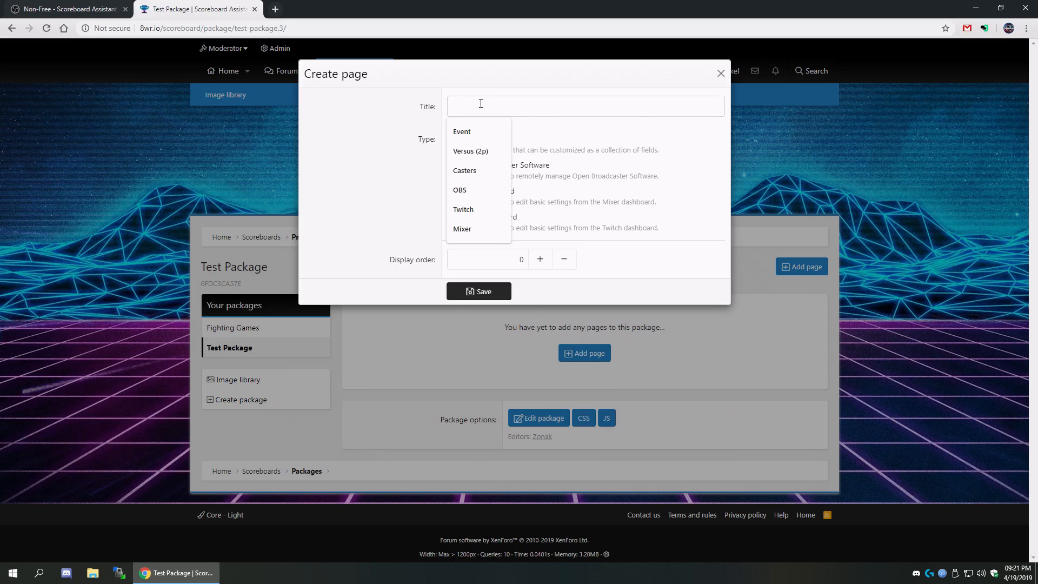
pyautogui.write('OBS')
pyautogui.doubleClick(511, 259)
pyautogui.write('10')
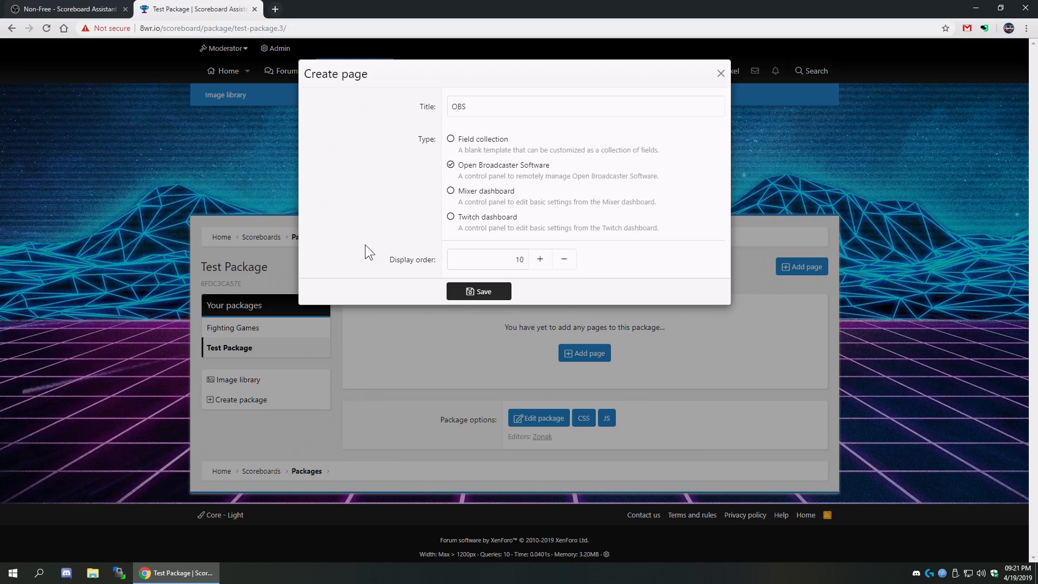
pyautogui.click(474, 292)
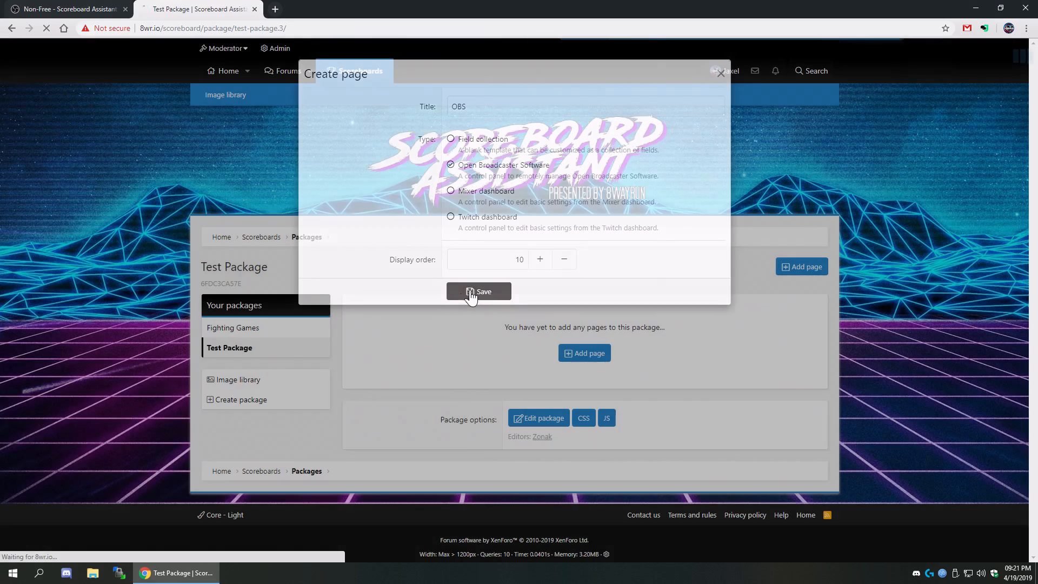
# - Clear the wrongly autofilled Port and Password values
pyautogui.scroll(-2, 371, 338)
pyautogui.scroll(1, 372, 339)
pyautogui.scroll(-1, 371, 338)
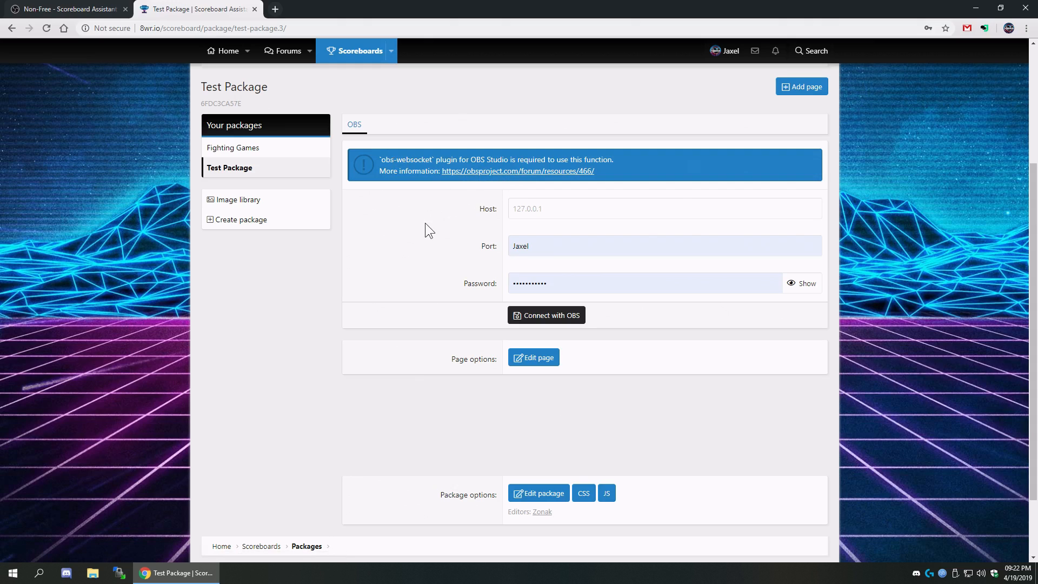
pyautogui.doubleClick(530, 247)
pyautogui.press('BackSpace')
pyautogui.moveTo(654, 287); pyautogui.dragTo(330, 264)
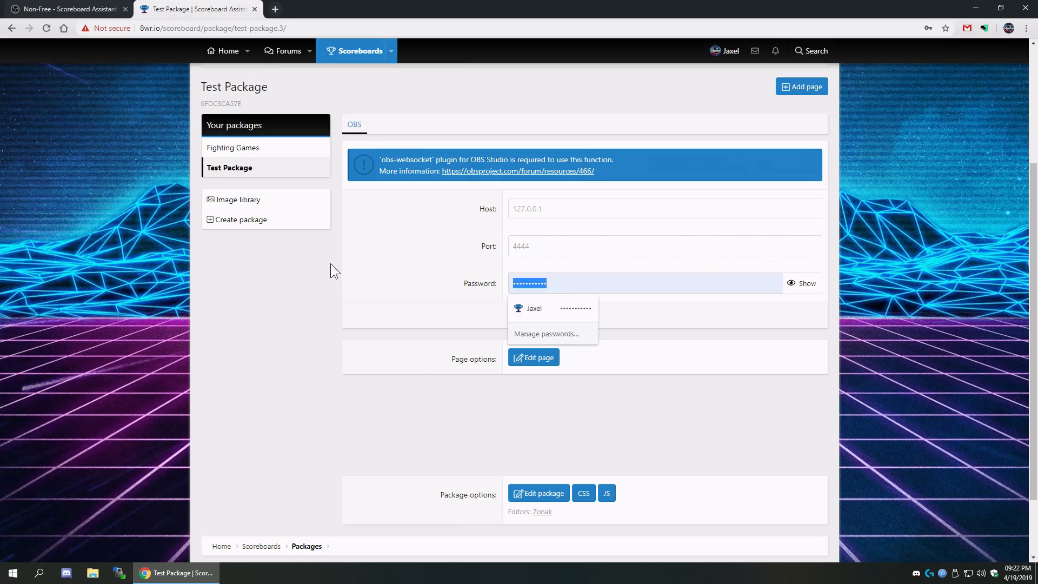
pyautogui.press('BackSpace')
pyautogui.click(408, 237)
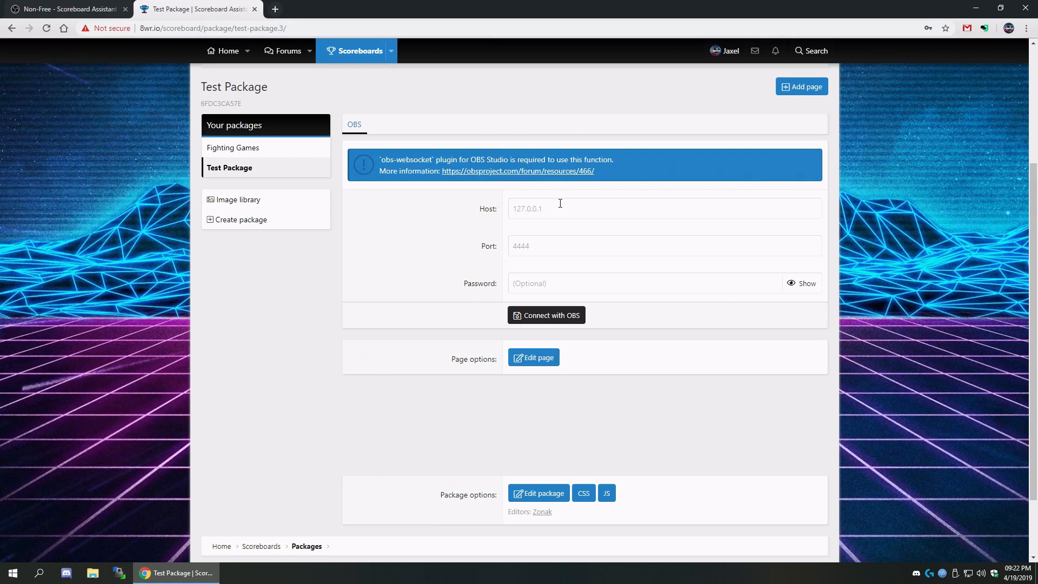
# - Set the Host field to 192.168.86.32
pyautogui.click(560, 203)
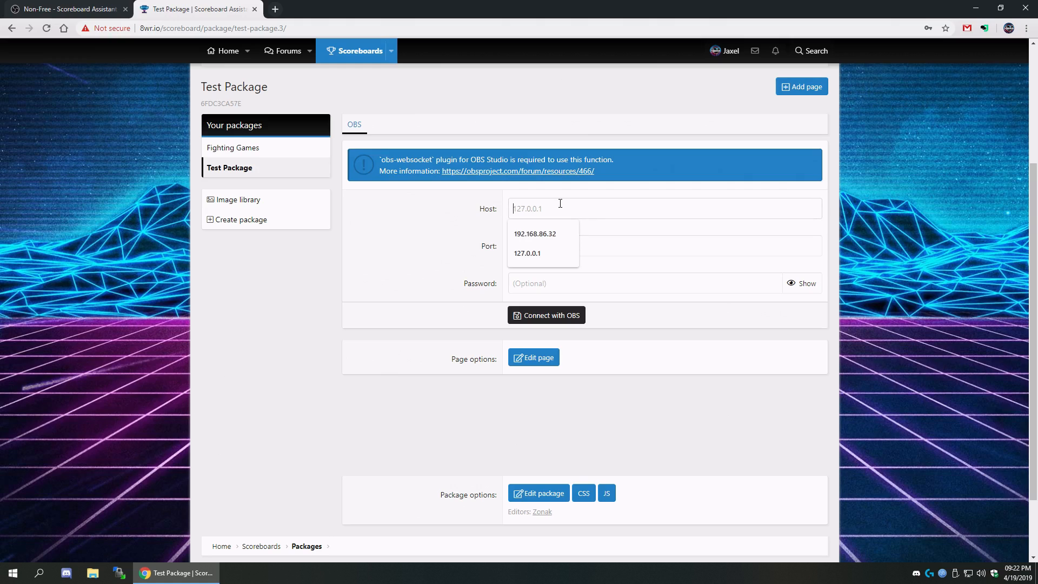
pyautogui.click(557, 235)
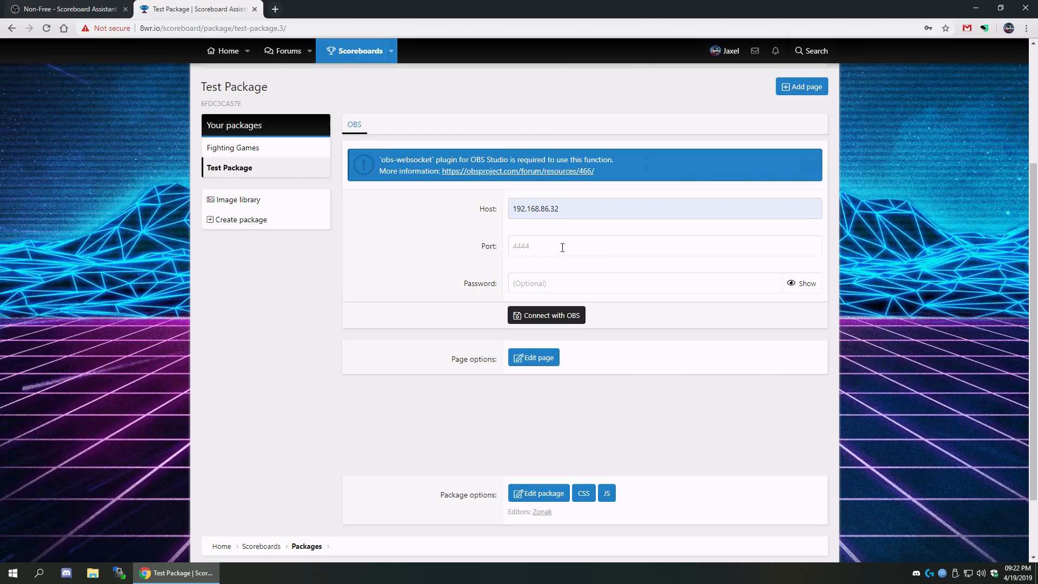
pyautogui.hotkey('ctrl', 'a')
pyautogui.press('BackSpace')
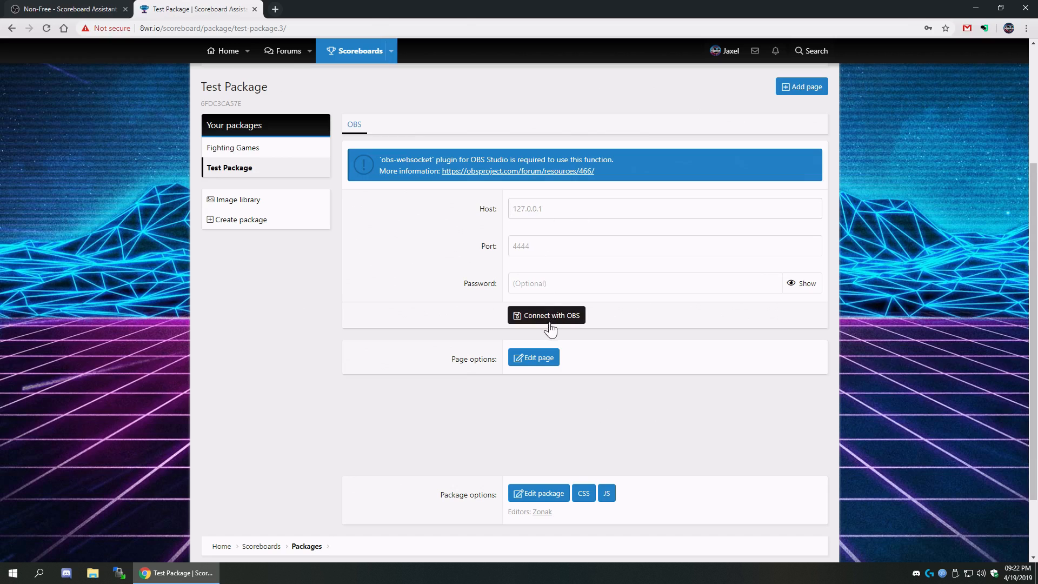
pyautogui.click(579, 210)
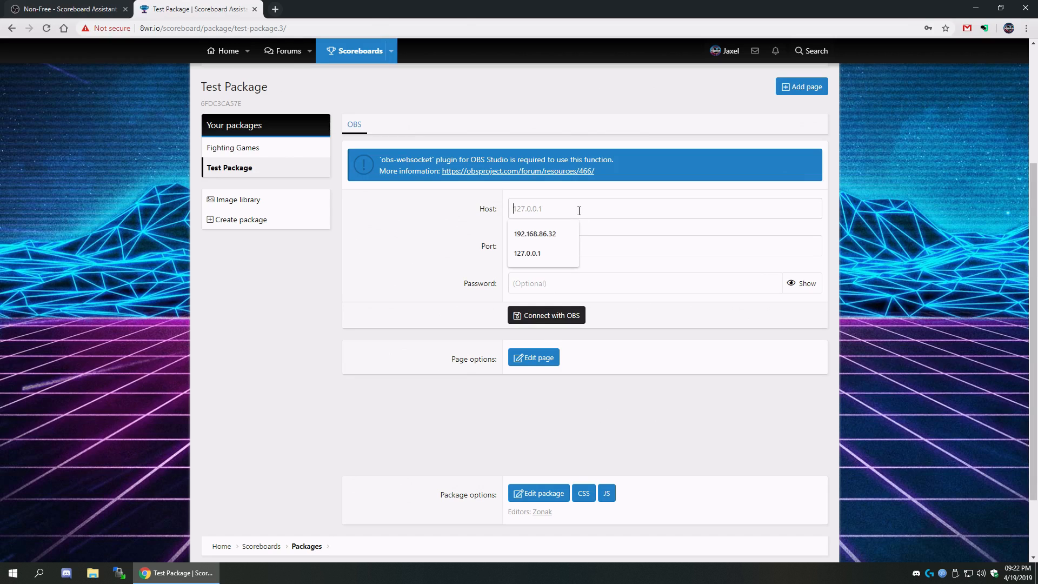
pyautogui.click(550, 228)
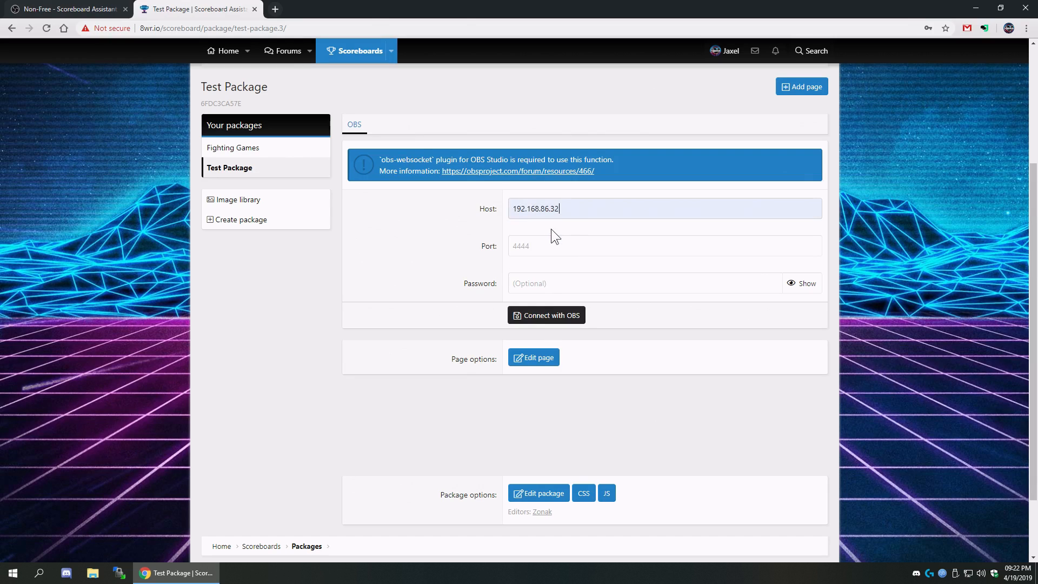
# - Enter the OBS password and connect the page to OBS
pyautogui.click(568, 284)
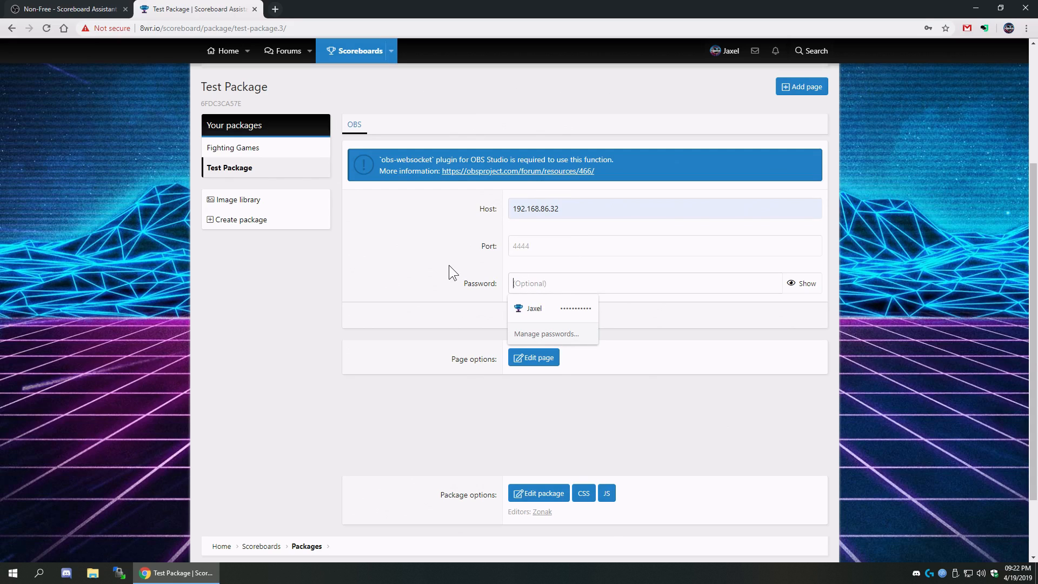
pyautogui.write('••••••••••')
pyautogui.click(421, 274)
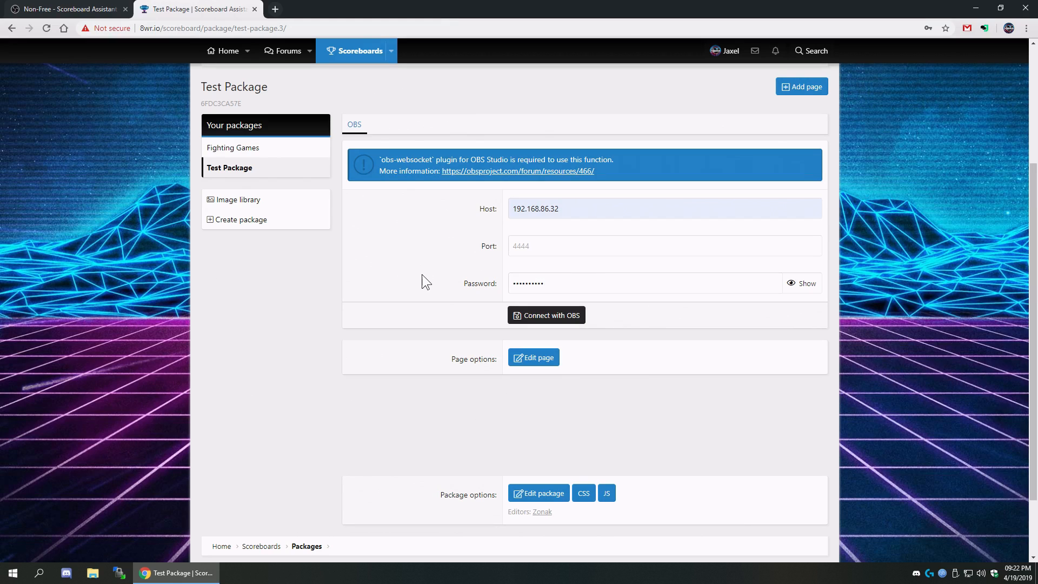
pyautogui.click(535, 319)
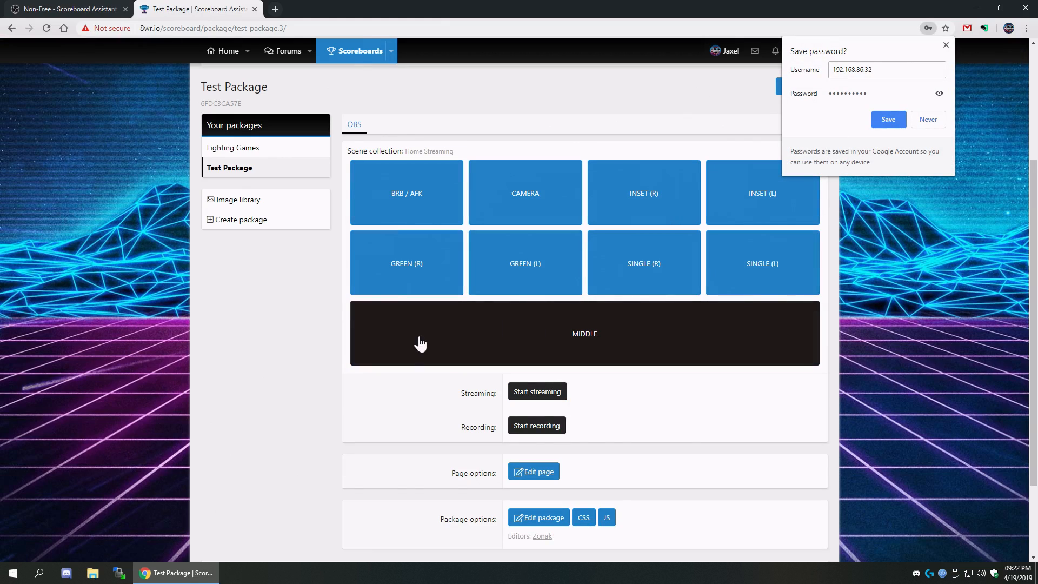
# - Dismiss Chrome's save-password prompt and review the recording status and timer
pyautogui.click(947, 45)
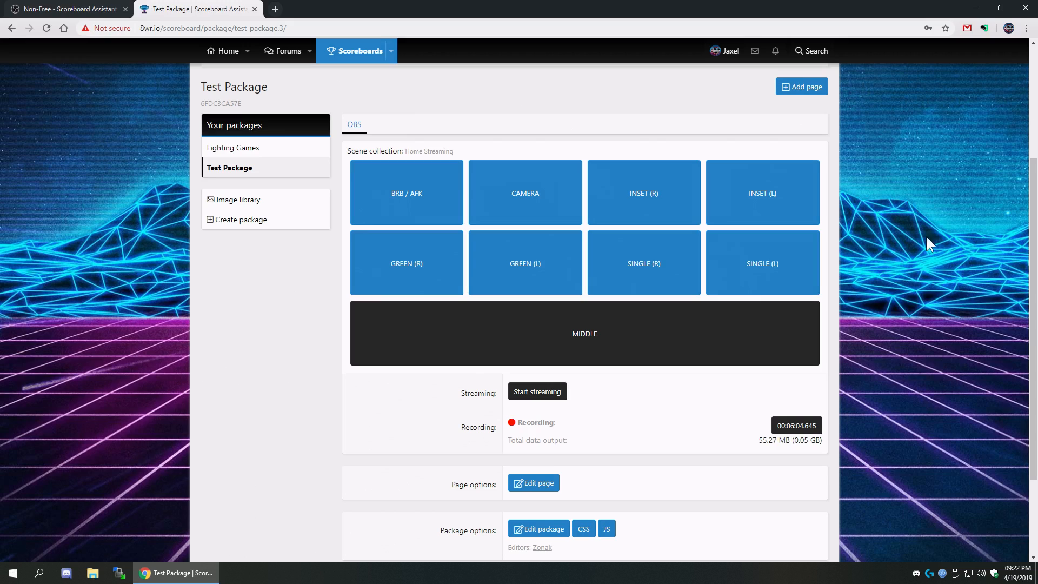
pyautogui.moveTo(529, 426); pyautogui.dragTo(536, 437)
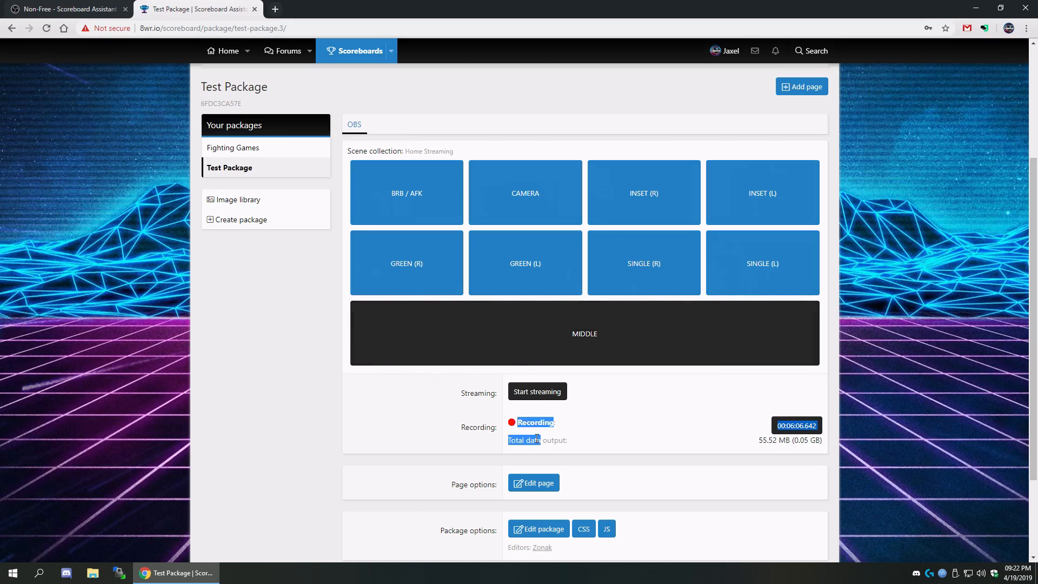
pyautogui.click(566, 439)
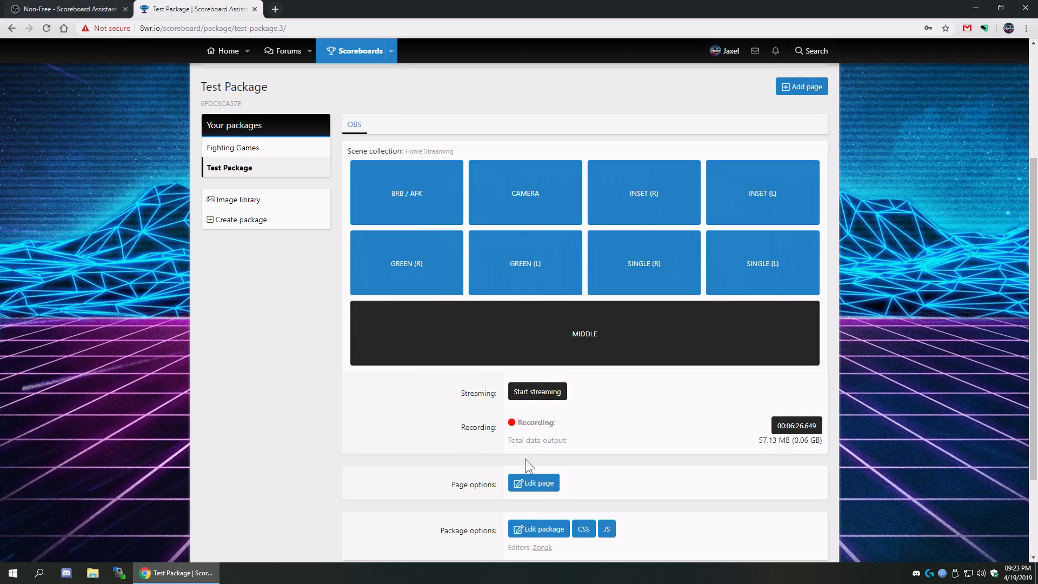
# - Open and close the OBS page's edit settings
pyautogui.click(535, 483)
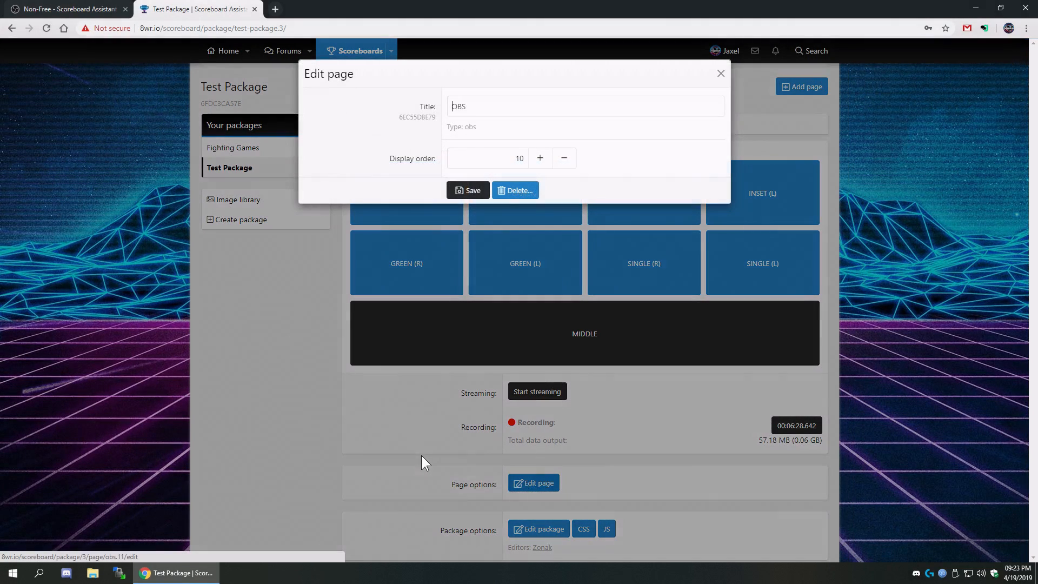
pyautogui.click(374, 429)
pyautogui.scroll(2, 400, 421)
pyautogui.scroll(-2, 900, 93)
pyautogui.scroll(2, 869, 203)
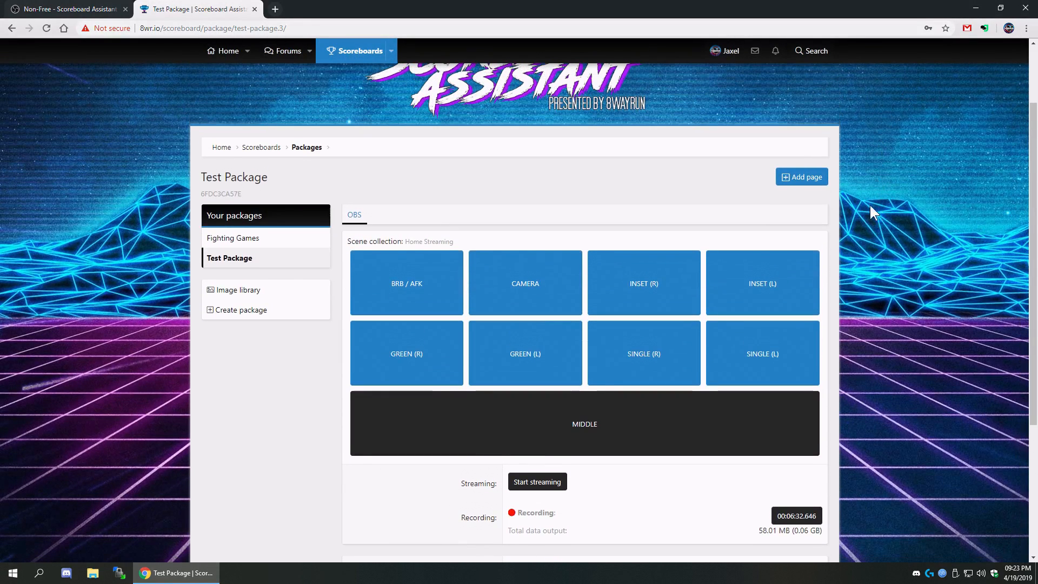
# - Save a new Twitch dashboard page titled Twitch with display order 20
pyautogui.click(804, 180)
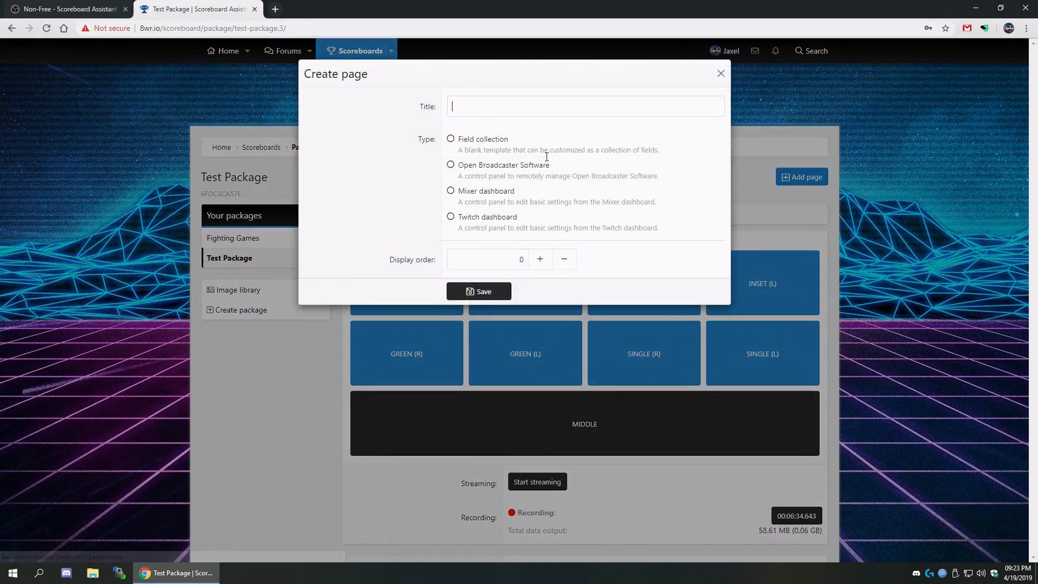
pyautogui.click(482, 216)
pyautogui.click(515, 99)
pyautogui.write('Ywe')
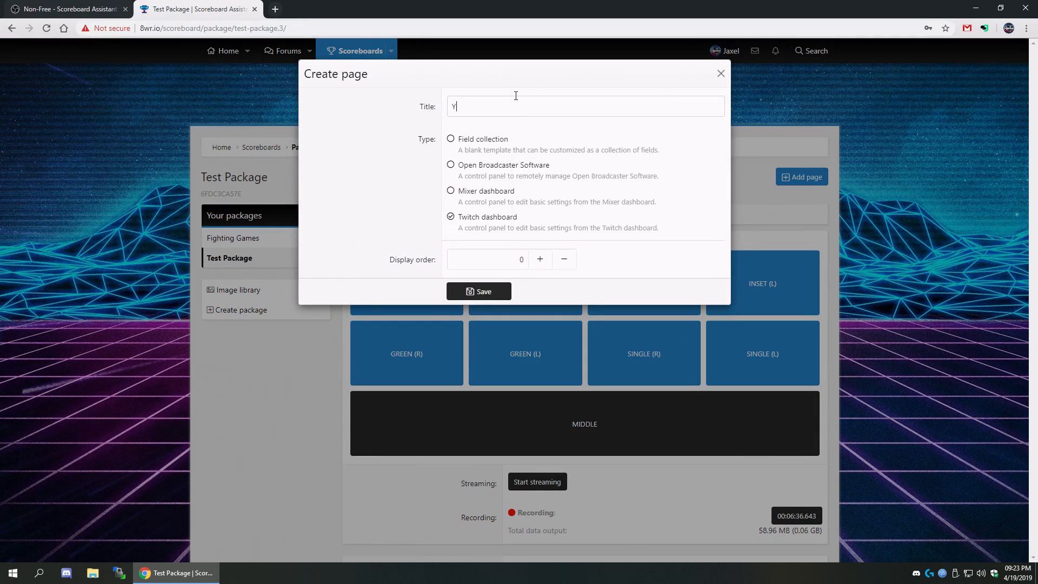
pyautogui.press('BackSpace')
pyautogui.press('BackSpace')
pyautogui.press('BackSpace')
pyautogui.write('Twiy')
pyautogui.press('BackSpace')
pyautogui.press('BackSpace')
pyautogui.press('BackSpace')
pyautogui.press('BackSpace')
pyautogui.write('Twiy')
pyautogui.press('BackSpace')
pyautogui.press('BackSpace')
pyautogui.write('itch')
pyautogui.doubleClick(511, 263)
pyautogui.write('20')
pyautogui.click(489, 295)
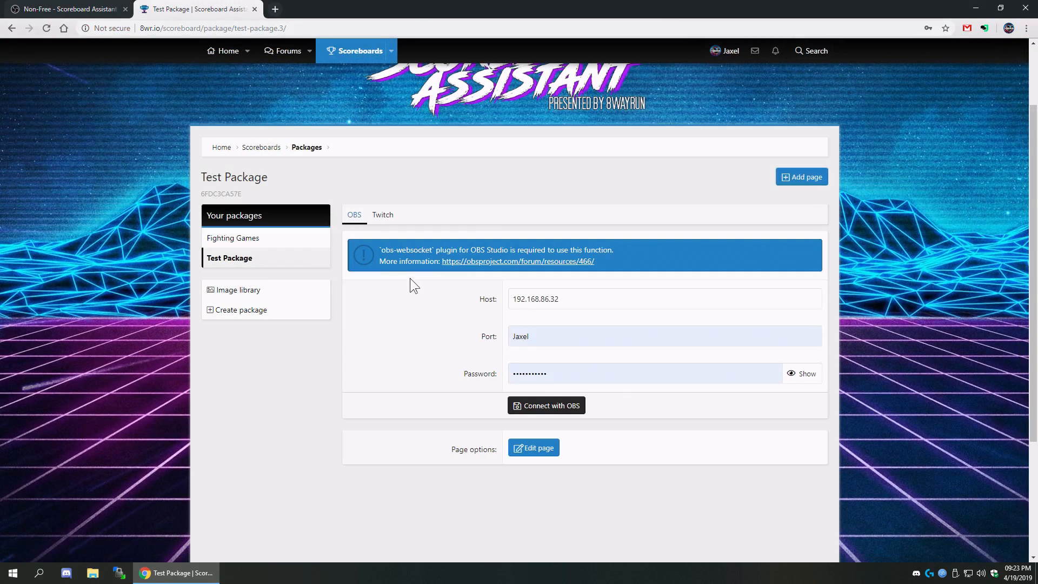
# - Connect and authorize the package's Twitch page with the Twitch channel
pyautogui.click(384, 216)
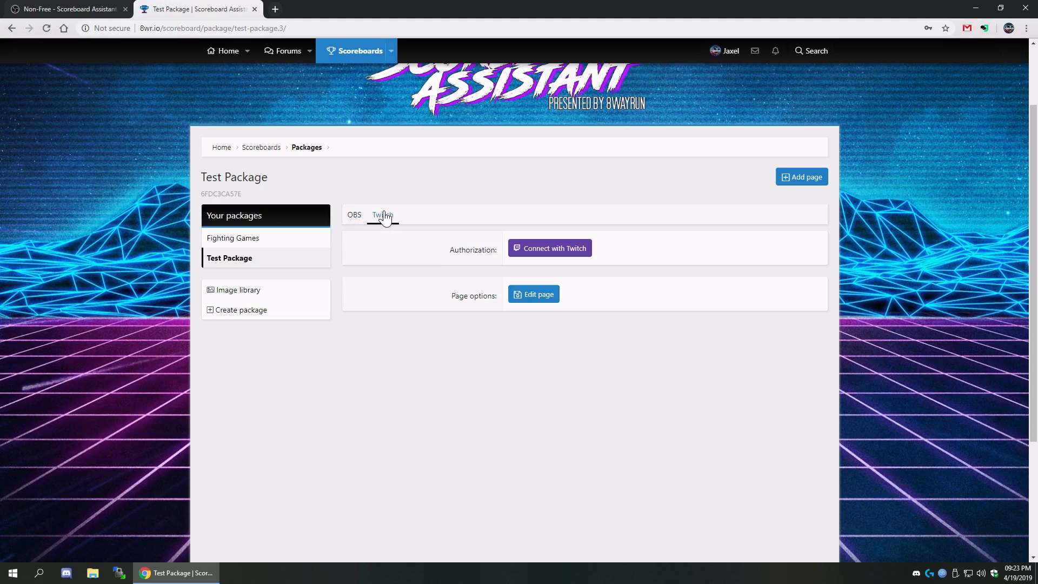
pyautogui.click(548, 255)
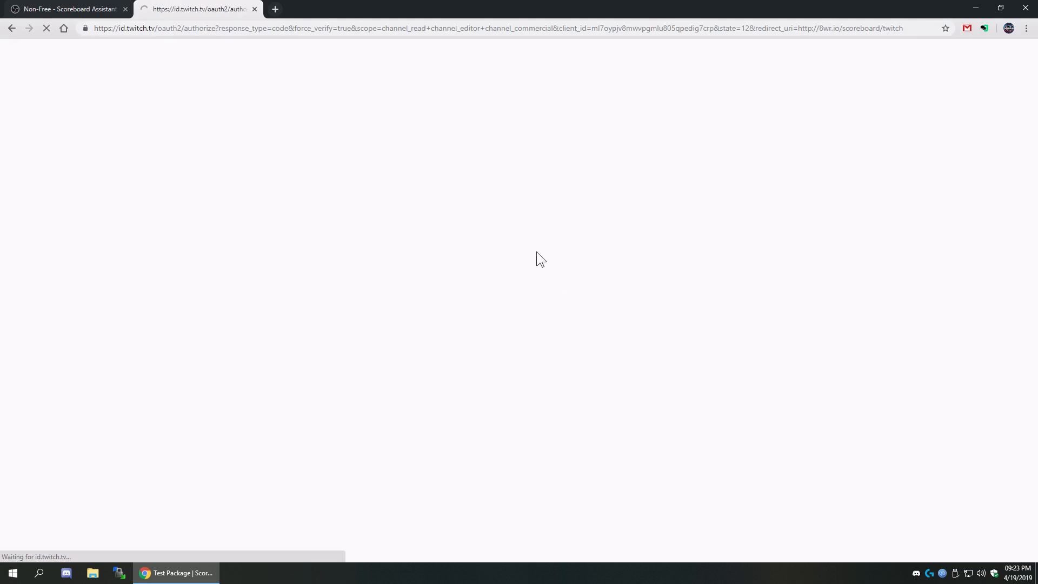
pyautogui.click(480, 432)
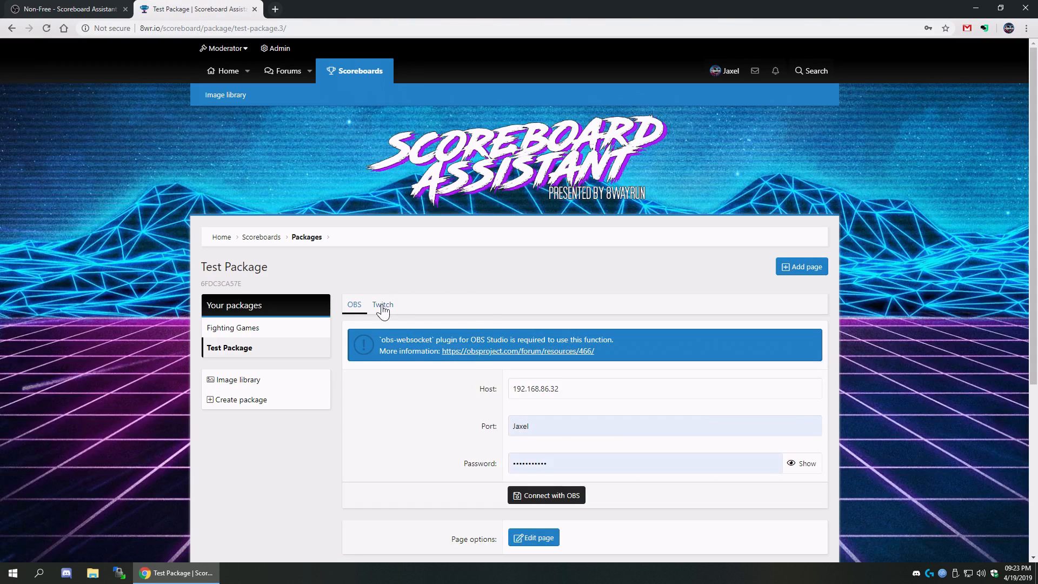
pyautogui.click(383, 304)
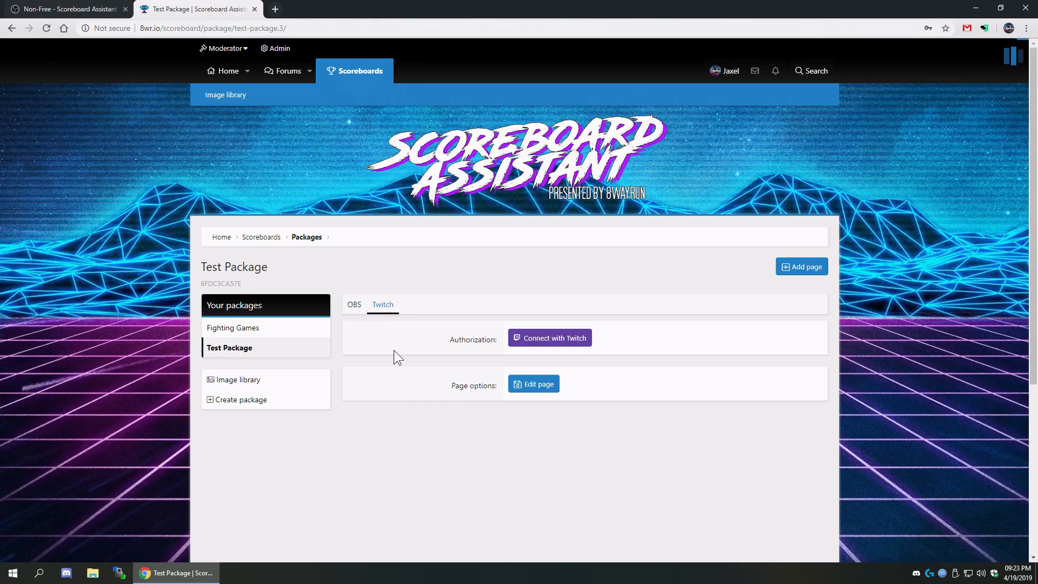
pyautogui.scroll(-2, 381, 358)
pyautogui.scroll(1, 380, 346)
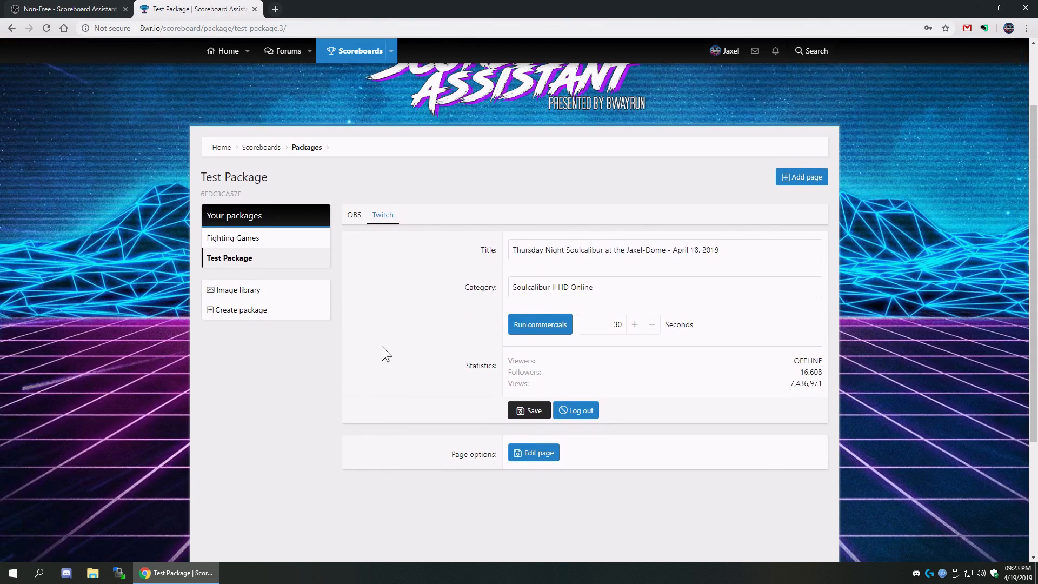
pyautogui.scroll(-3, 382, 347)
# - Switch the site to Core - Dark and review the Twitch stream title and category
pyautogui.click(214, 507)
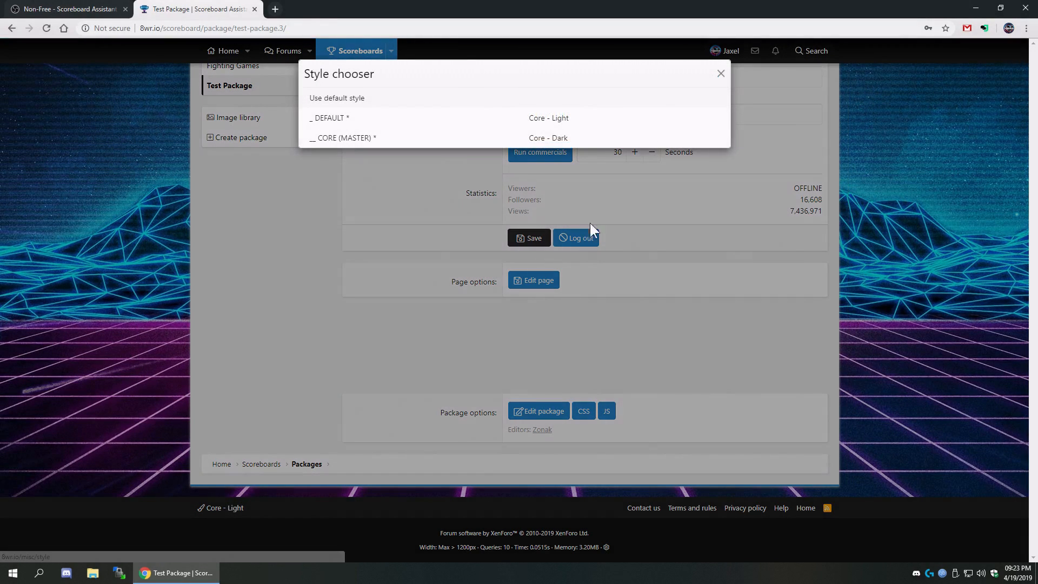
pyautogui.click(554, 138)
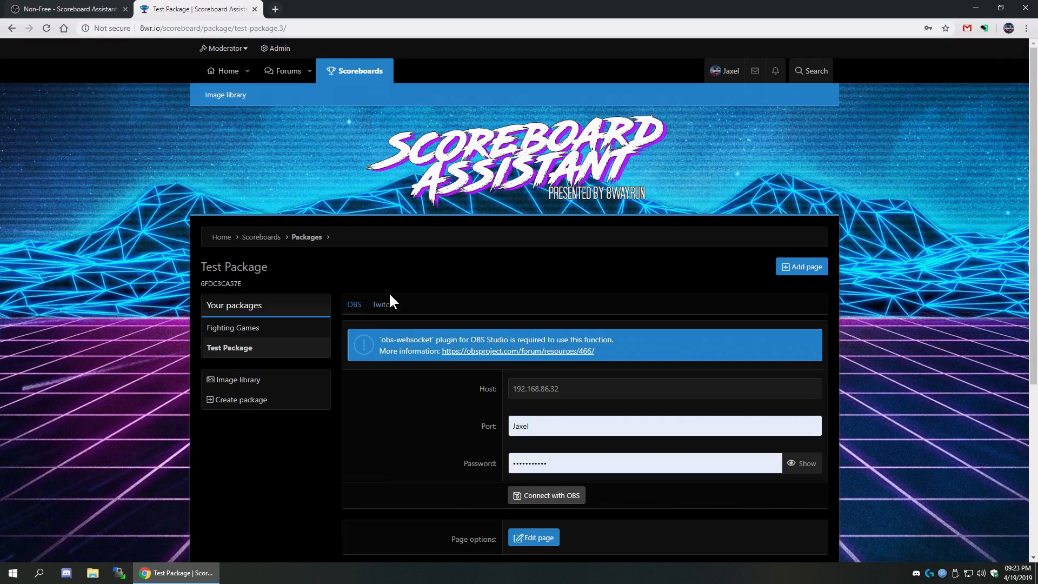
pyautogui.click(389, 298)
pyautogui.scroll(-2, 382, 368)
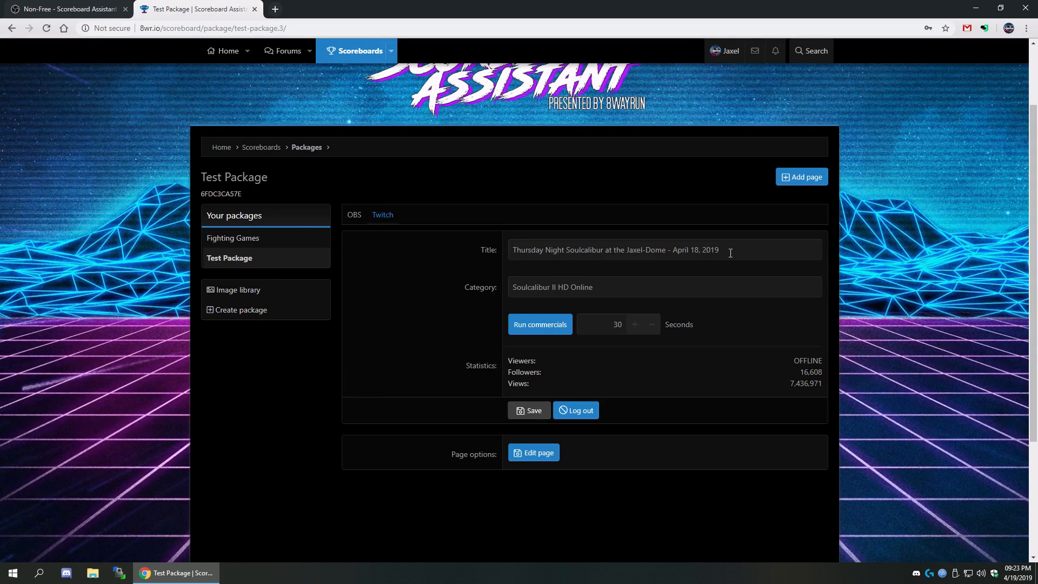
pyautogui.moveTo(711, 254); pyautogui.dragTo(436, 255)
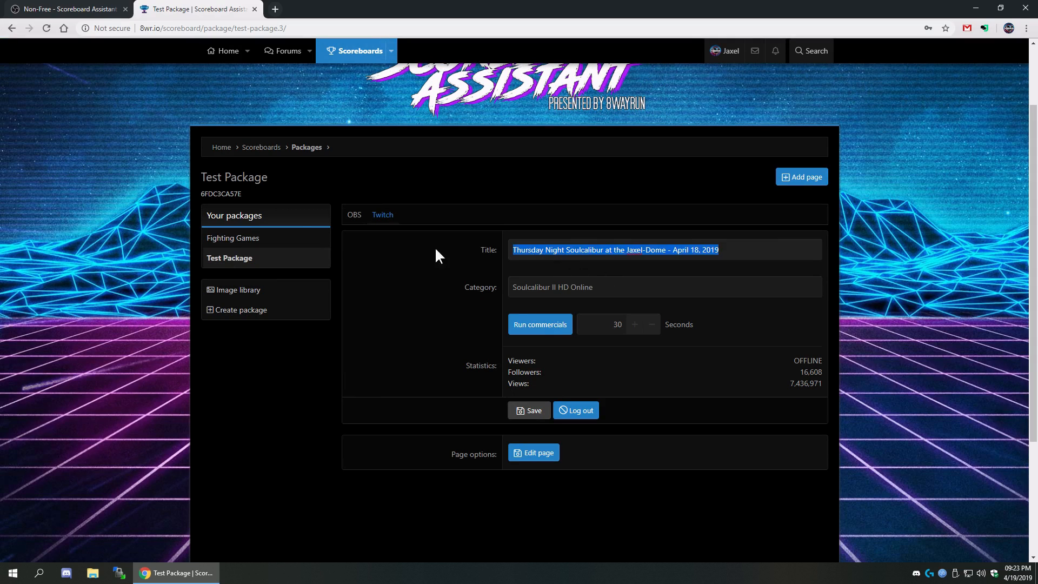
pyautogui.click(454, 279)
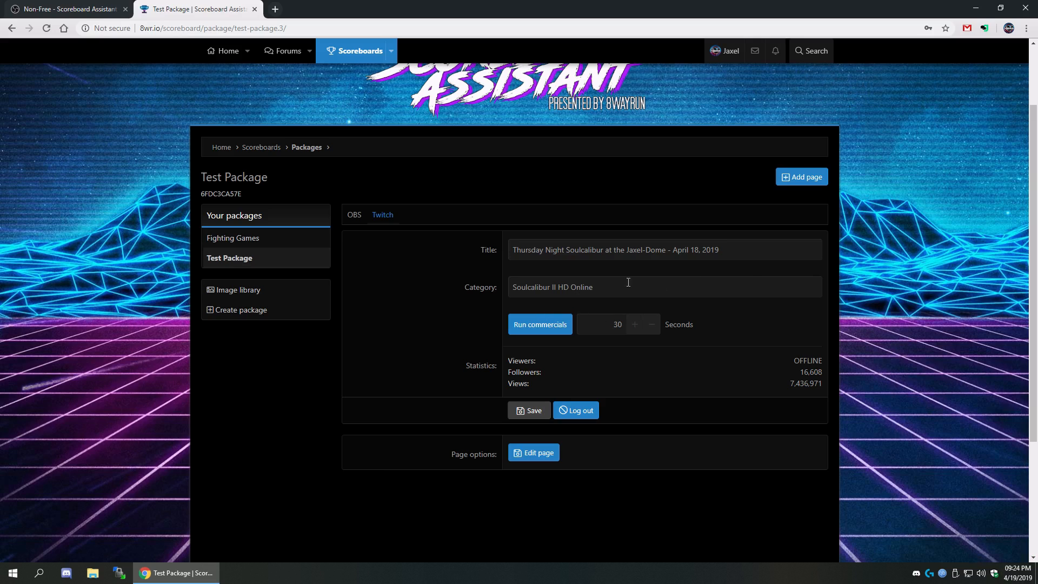
pyautogui.moveTo(542, 278); pyautogui.dragTo(406, 269)
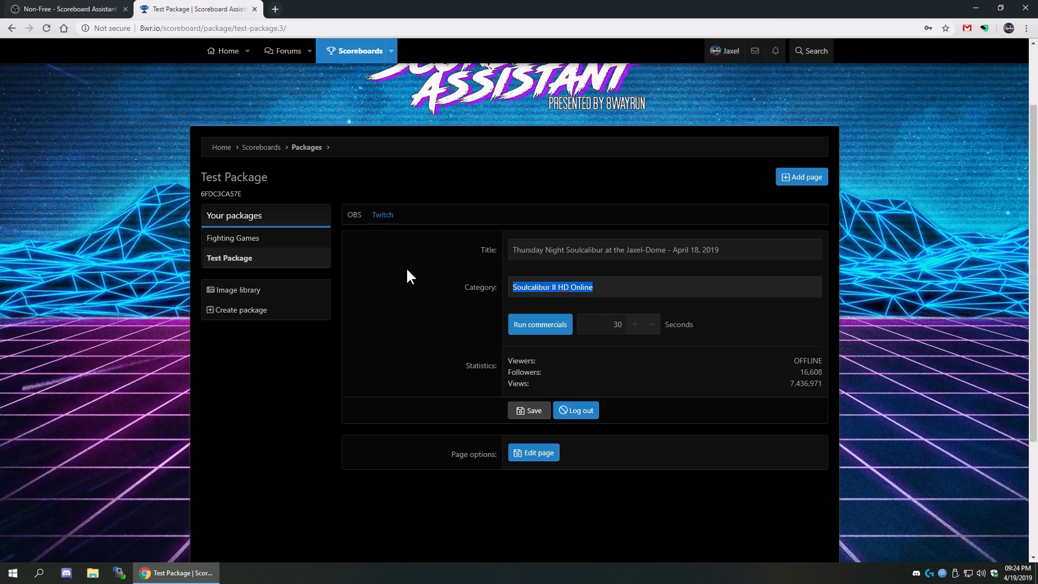
pyautogui.click(444, 310)
# - Try running a commercial, dismiss the error, and set commercial duration to 60 seconds
pyautogui.click(548, 324)
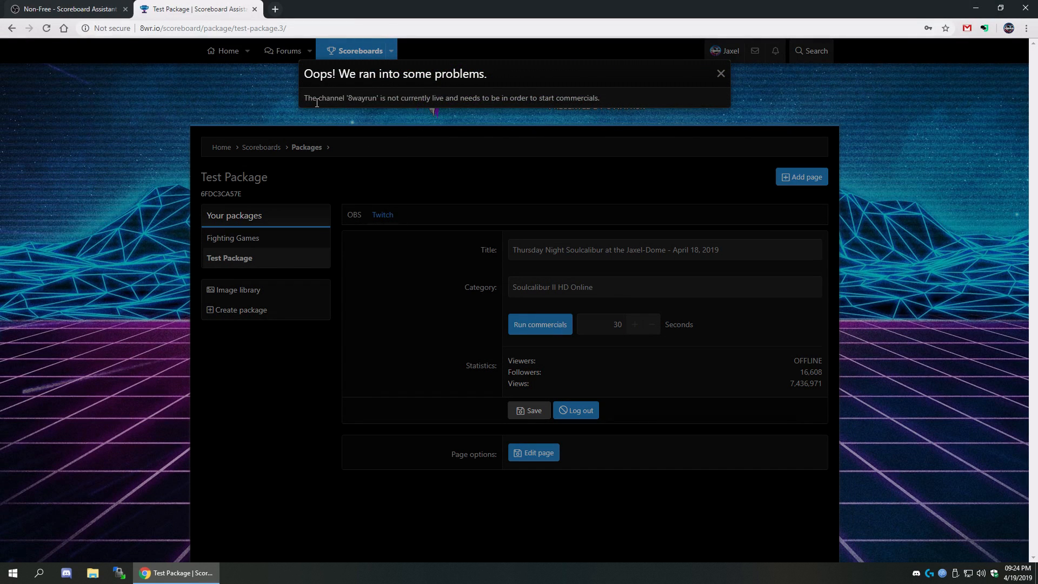
pyautogui.tripleClick(317, 99)
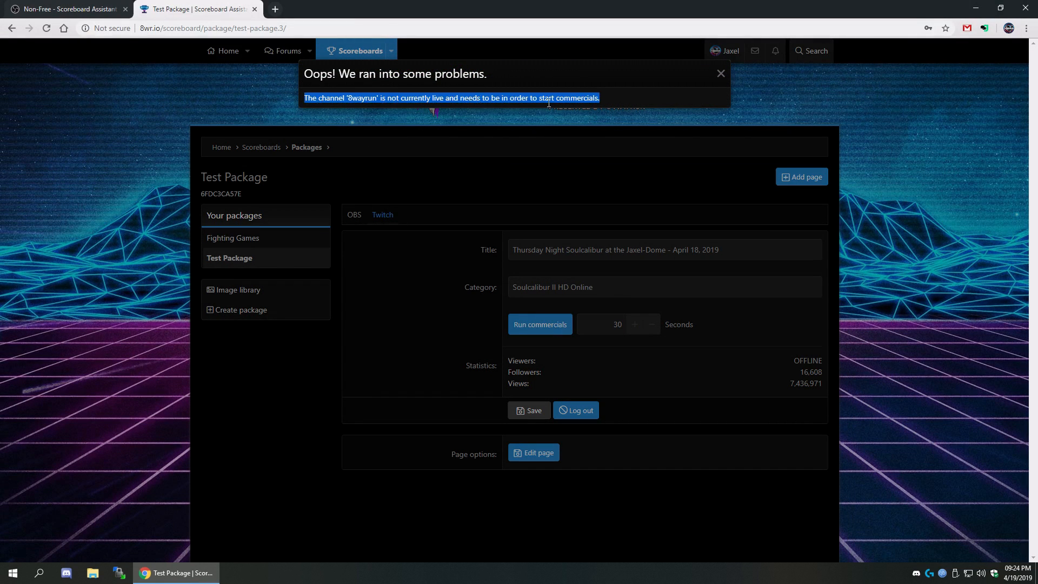
pyautogui.click(464, 331)
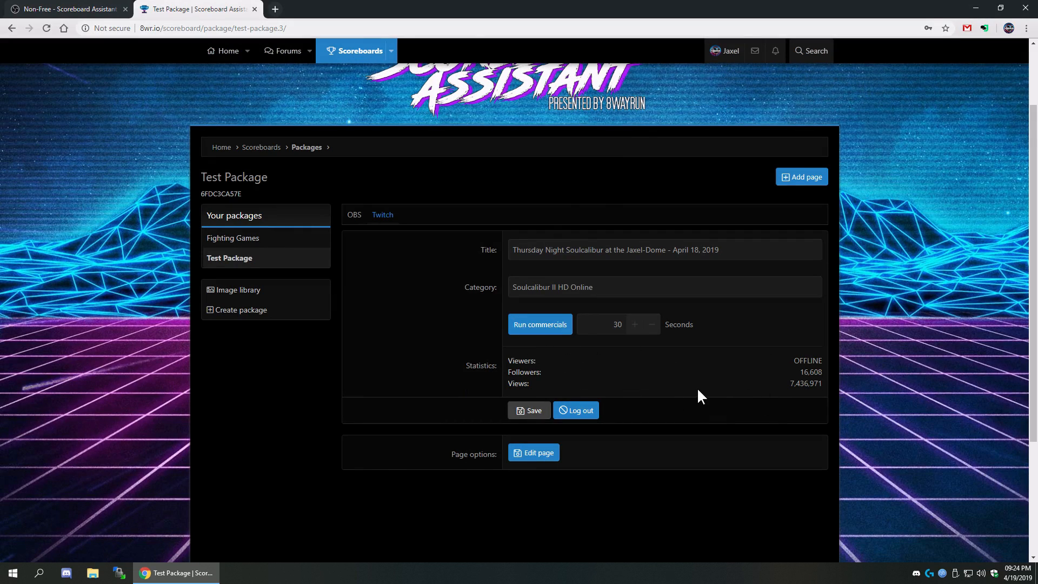
pyautogui.click(635, 333)
# - Change the stream category to Soulcalibur VI and save the stream info
pyautogui.moveTo(597, 289); pyautogui.dragTo(401, 280)
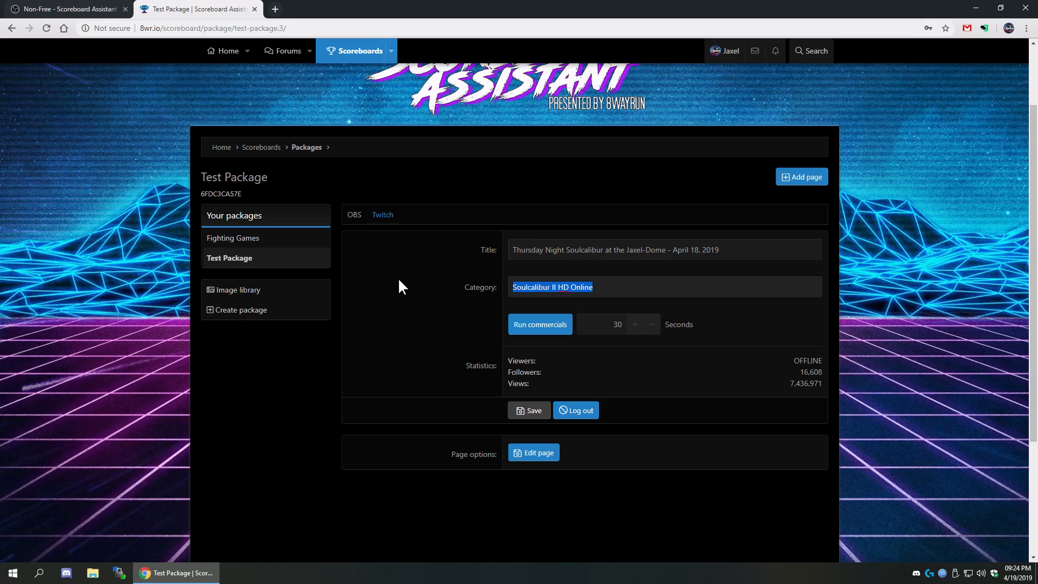
pyautogui.write('Soul')
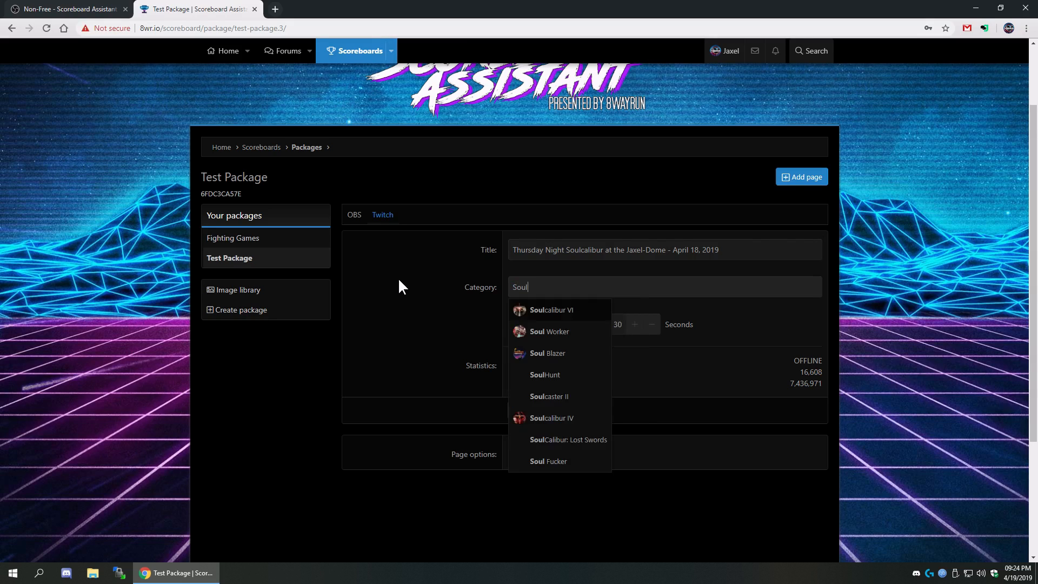
pyautogui.write('cal')
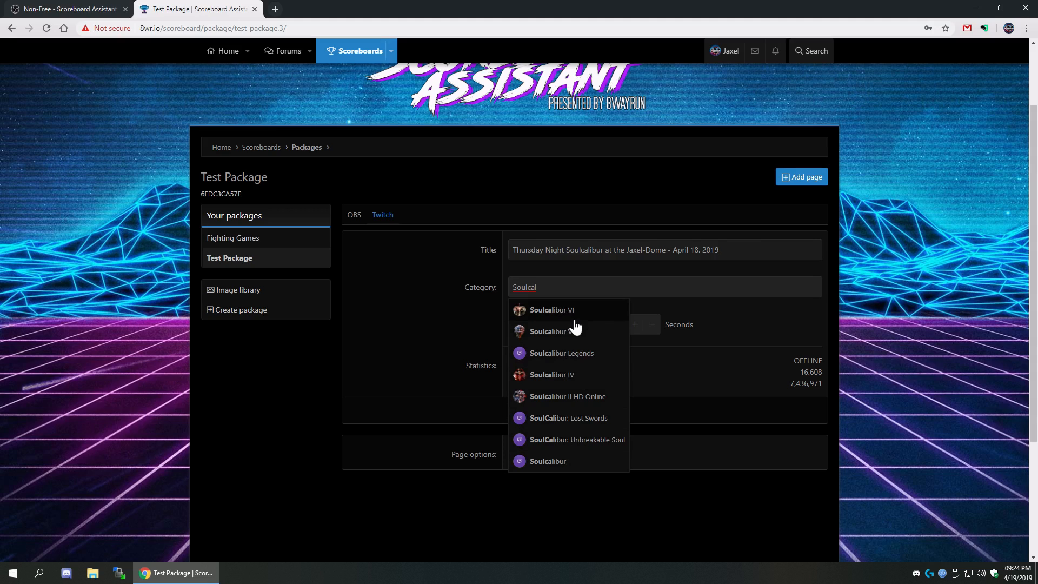
pyautogui.click(554, 317)
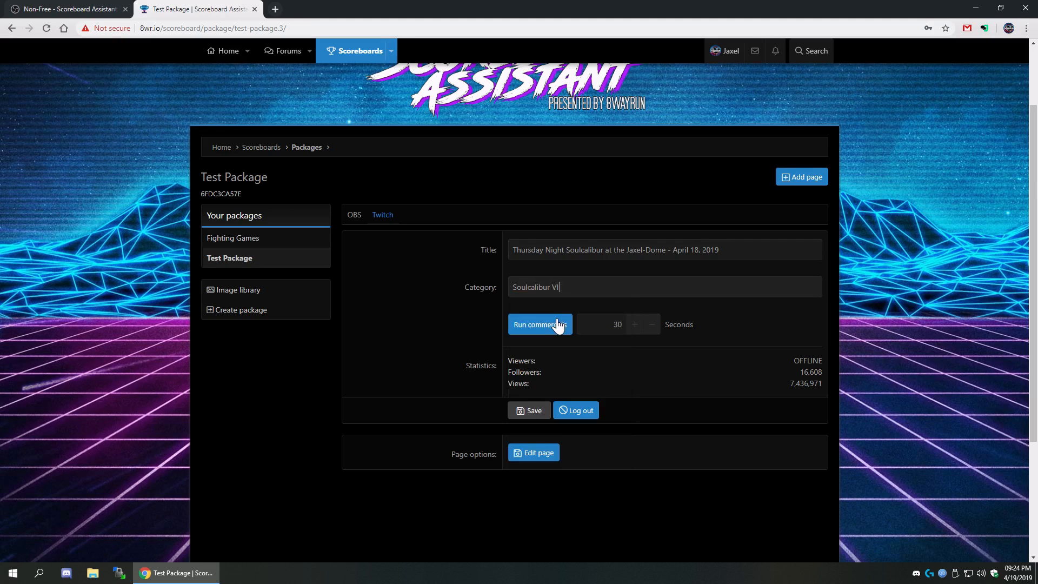
pyautogui.click(529, 414)
# - Browse the Scoreboard Assistant forum thread, then start creating a new page in Test Package
pyautogui.click(79, 9)
pyautogui.scroll(-10, 162, 268)
pyautogui.scroll(-12, 162, 268)
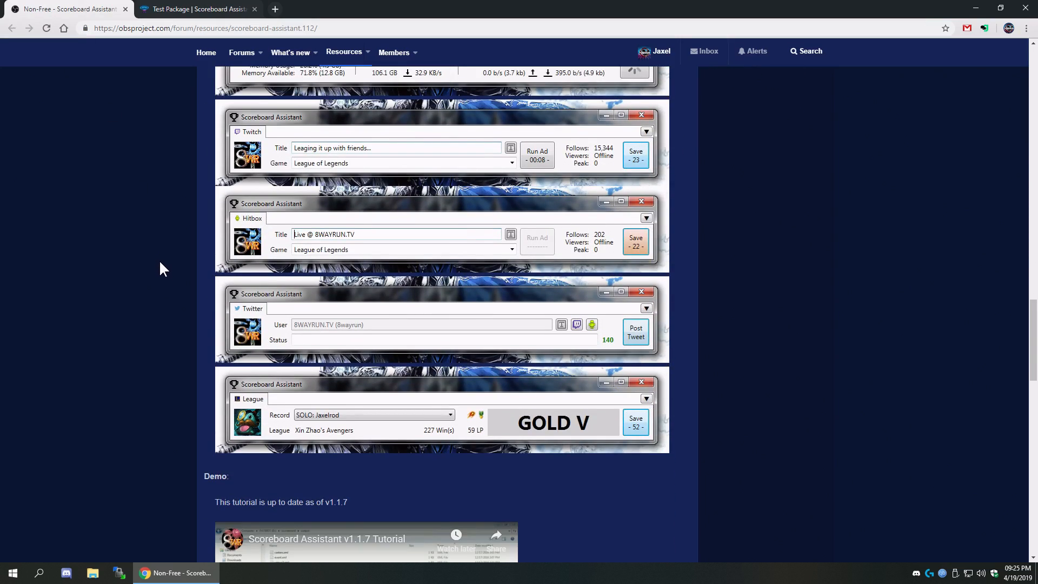
pyautogui.scroll(7, 160, 252)
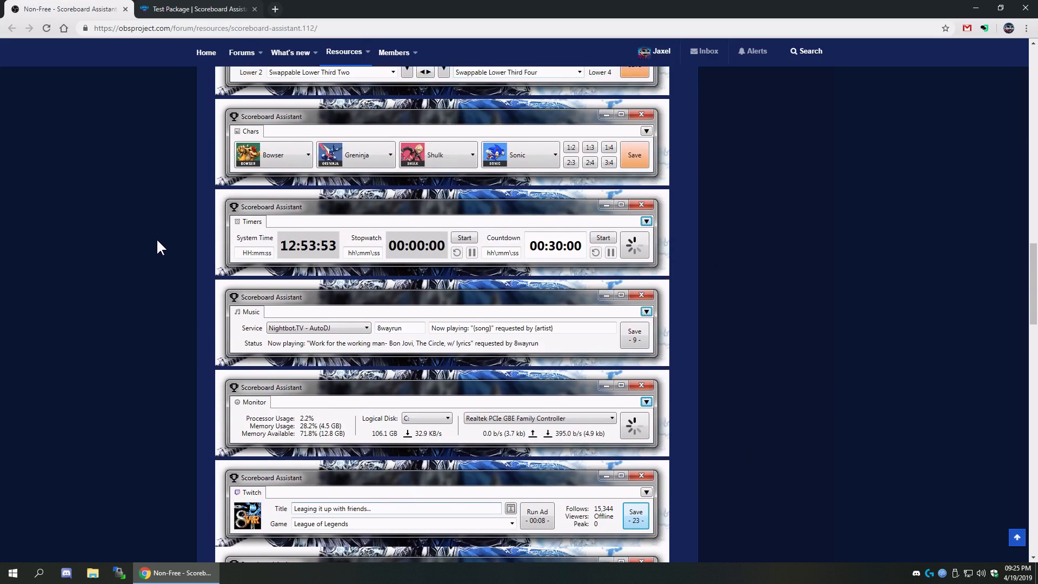
pyautogui.scroll(7, 157, 242)
pyautogui.scroll(2, 155, 238)
pyautogui.scroll(-2, 155, 236)
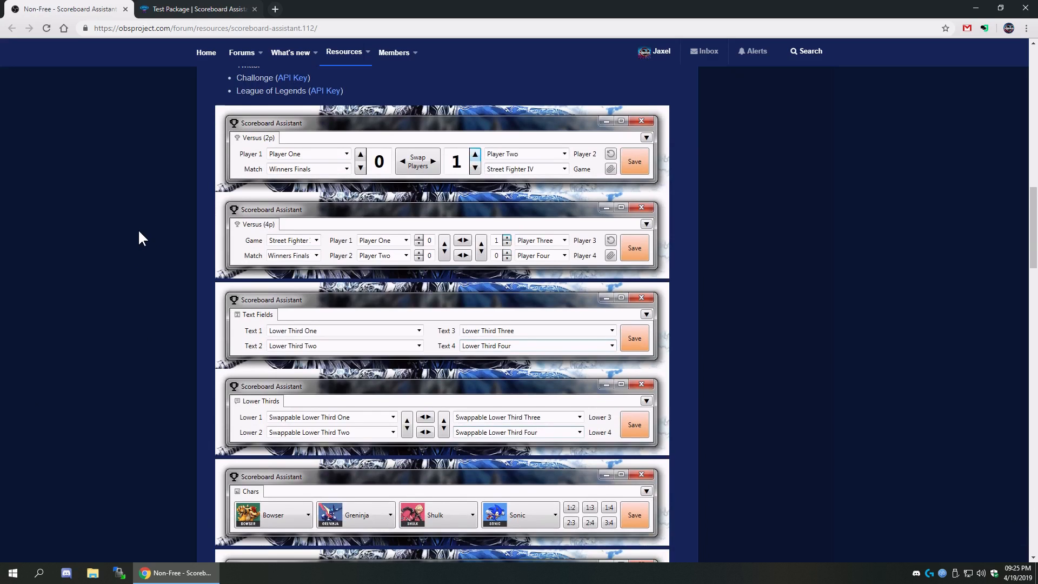
pyautogui.scroll(3, 139, 238)
pyautogui.scroll(-2, 139, 238)
pyautogui.scroll(-2, 138, 228)
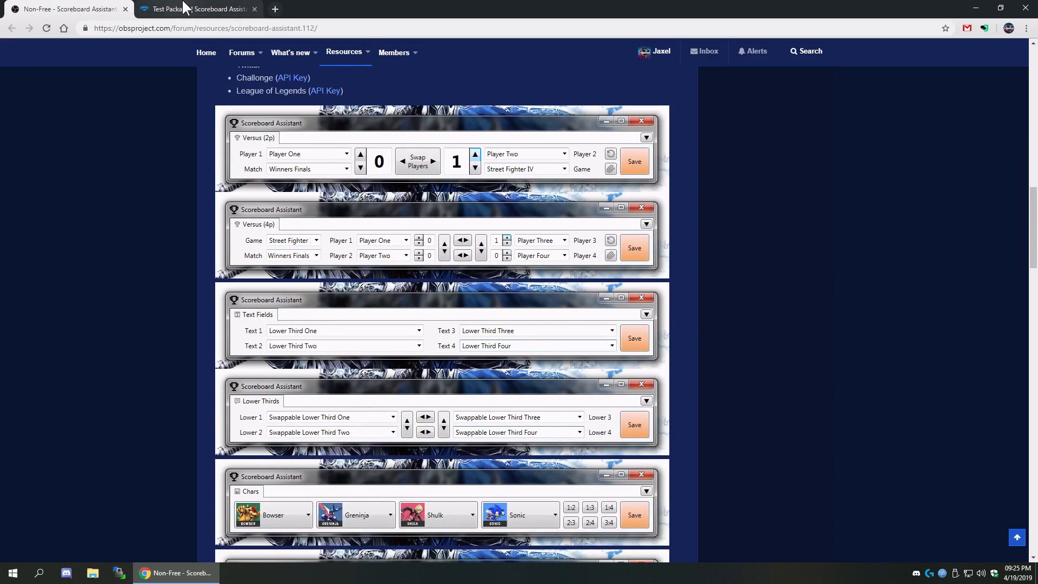
pyautogui.click(187, 9)
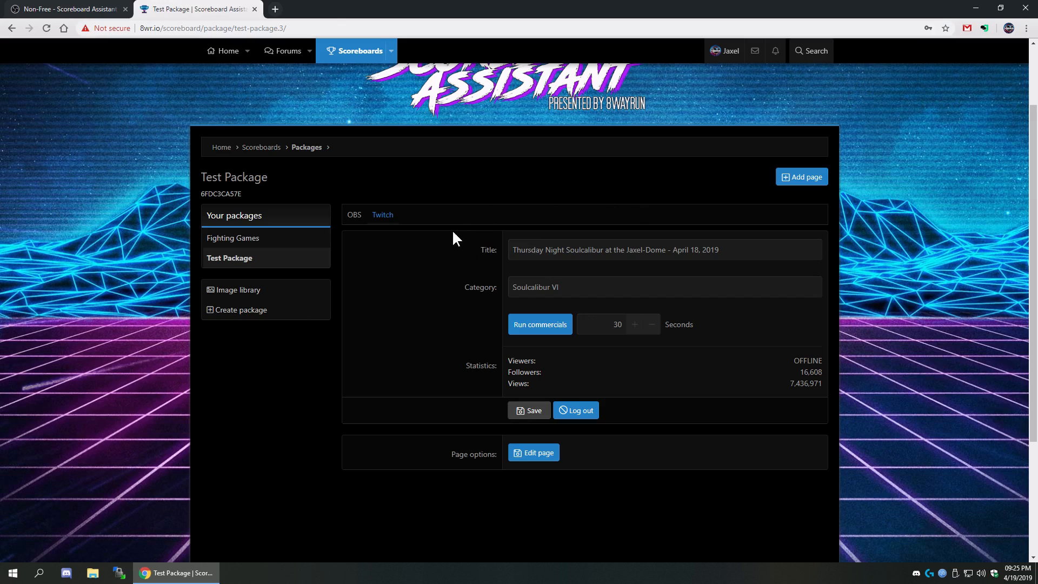
pyautogui.click(809, 183)
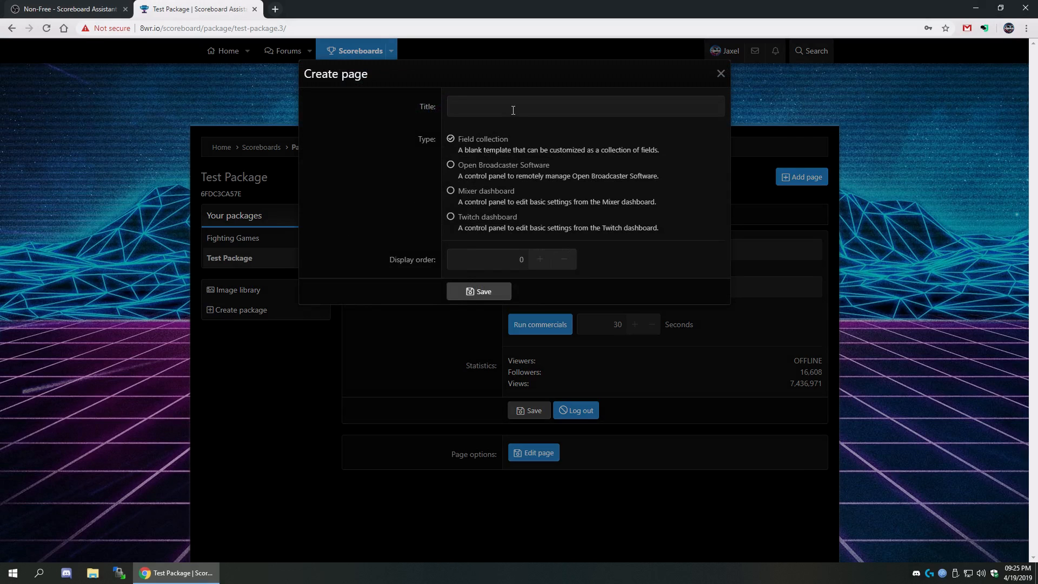
# - Recheck the forum thread's list of tab types, then return to the Test Package tab
pyautogui.click(59, 9)
pyautogui.scroll(3, 265, 276)
pyautogui.scroll(-2, 259, 271)
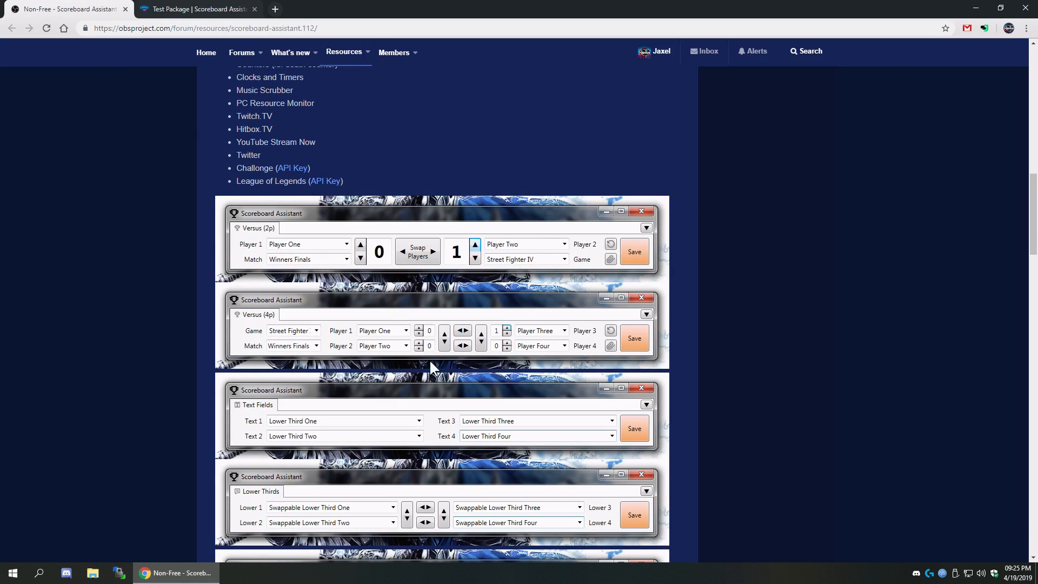
pyautogui.scroll(-4, 523, 344)
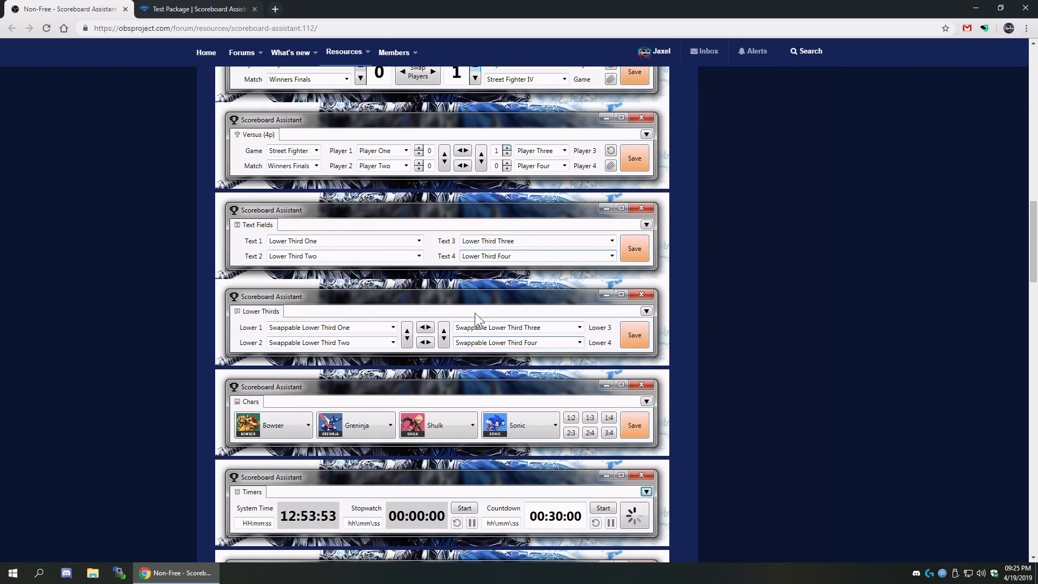
pyautogui.scroll(-2, 362, 346)
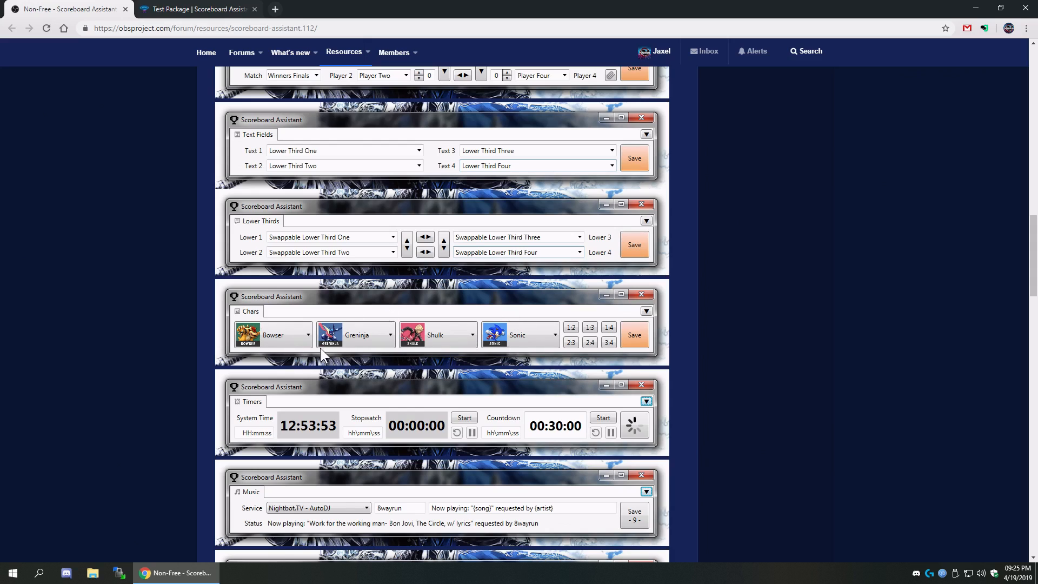
pyautogui.scroll(10, 308, 339)
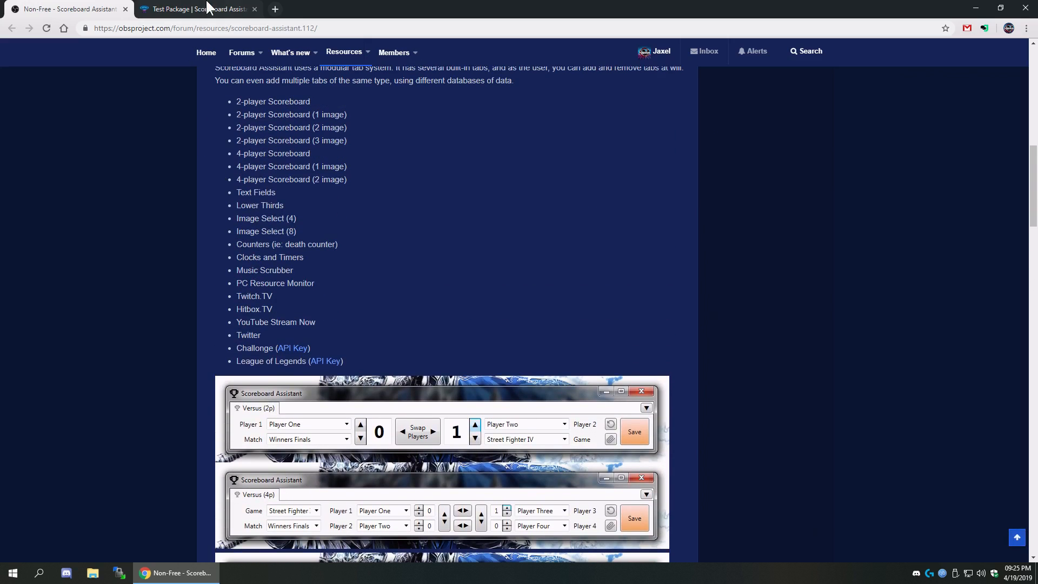
pyautogui.click(184, 10)
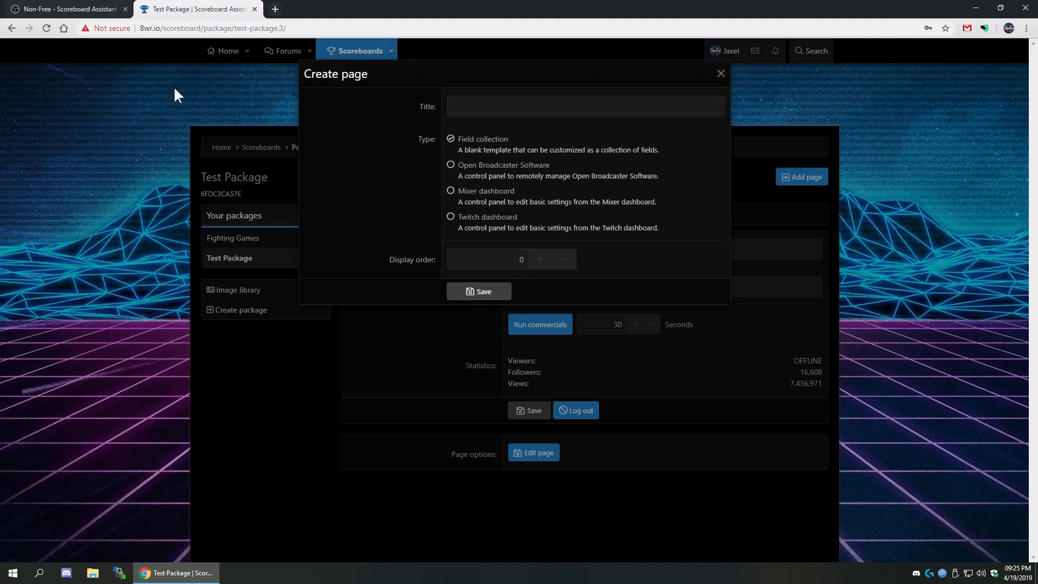
# - Save a field-collection page titled 'Versus' with display order 1, then begin adding a field
pyautogui.click(497, 103)
pyautogui.write('Versus')
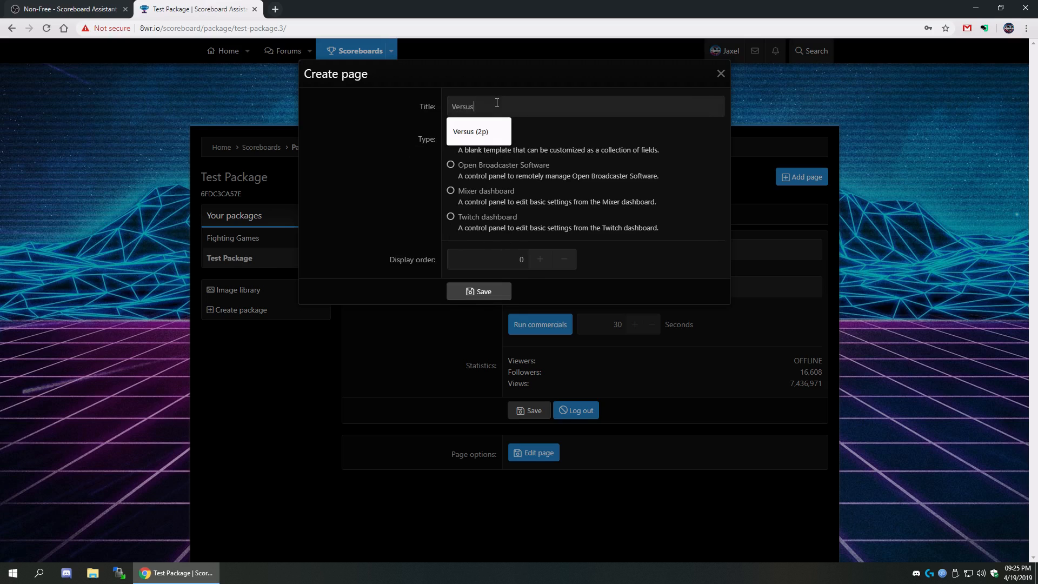
pyautogui.click(354, 157)
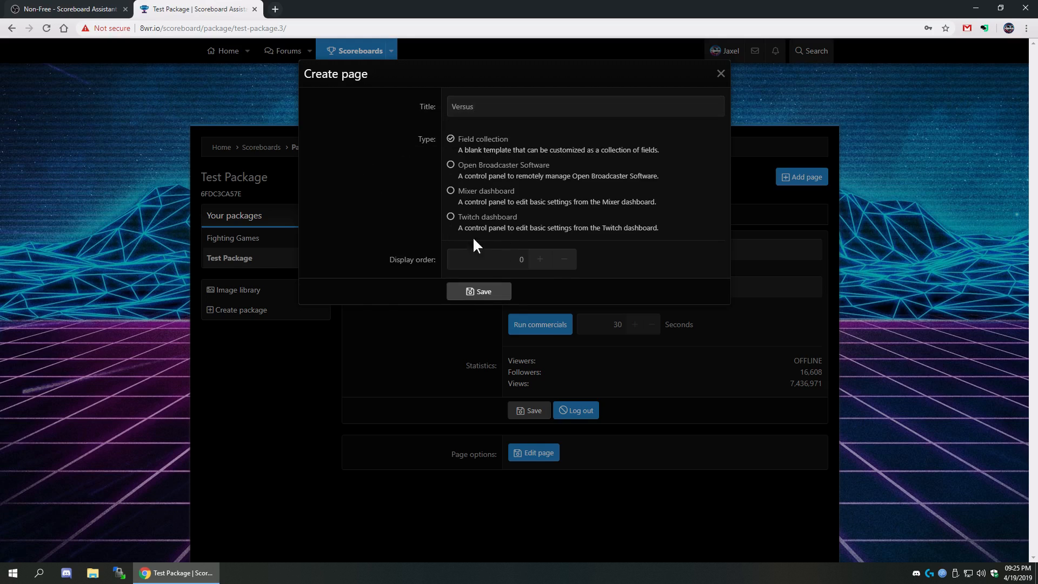
pyautogui.doubleClick(500, 263)
pyautogui.write('1')
pyautogui.click(465, 295)
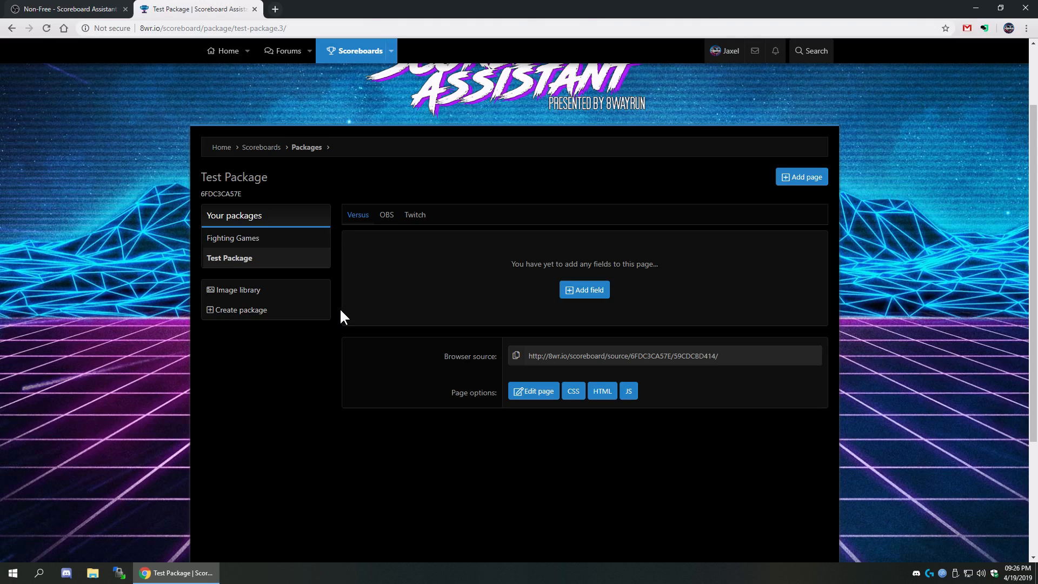
pyautogui.click(600, 297)
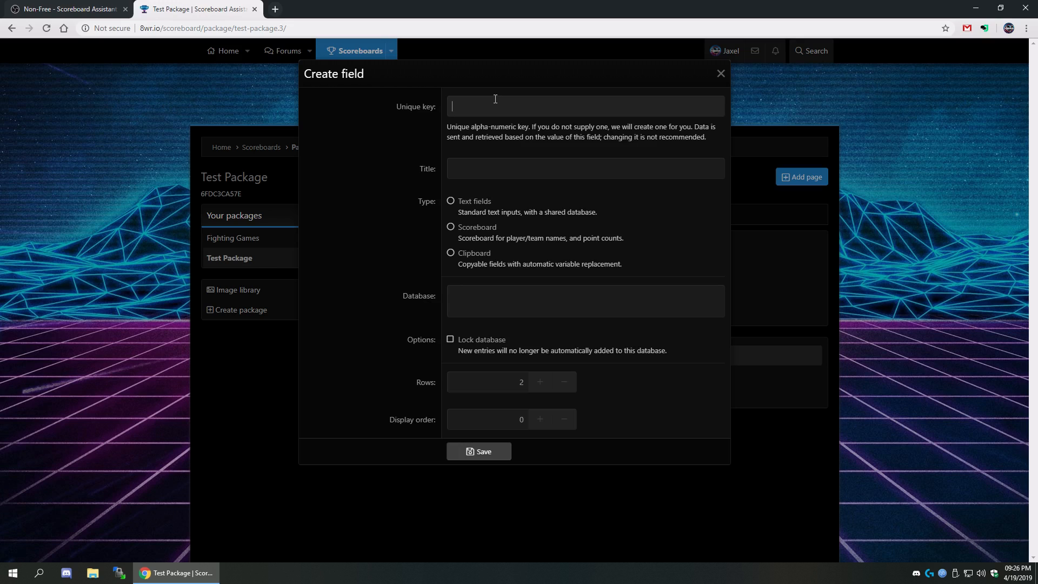
# - Create a Text fields field with key round, title Round, 1 row and display order 1
pyautogui.click(830, 263)
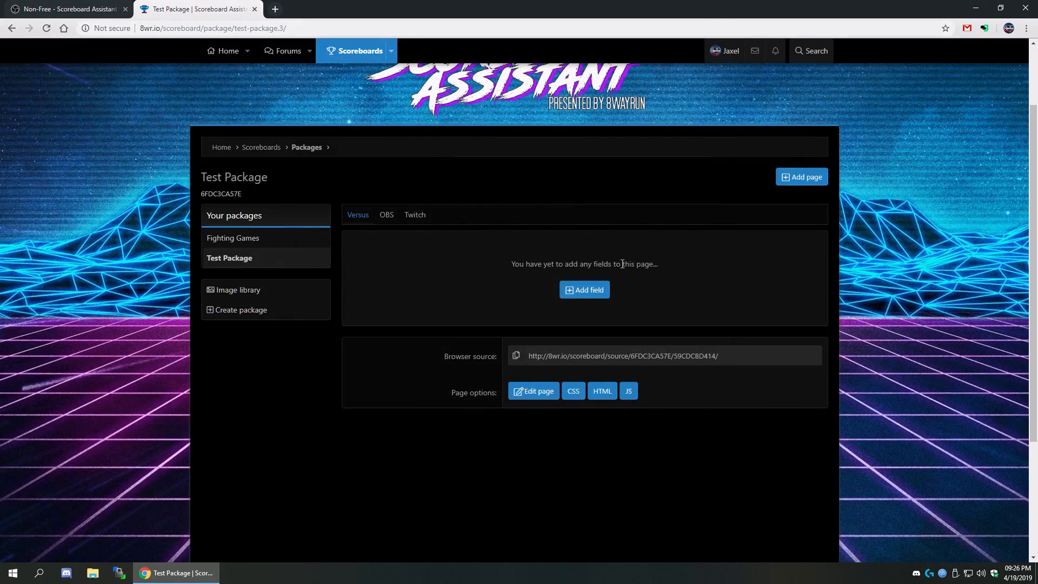
pyautogui.click(584, 291)
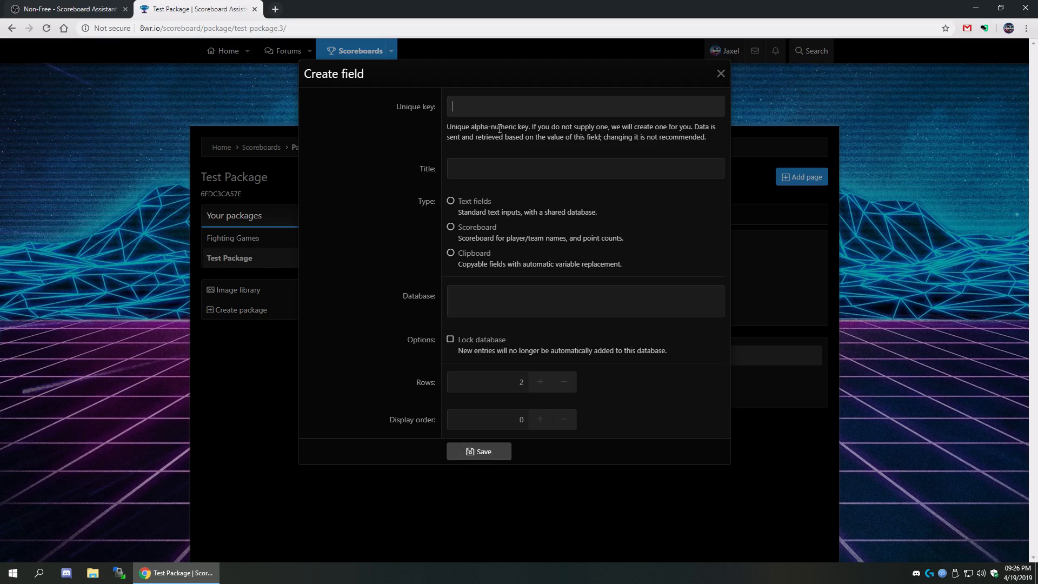
pyautogui.write('r')
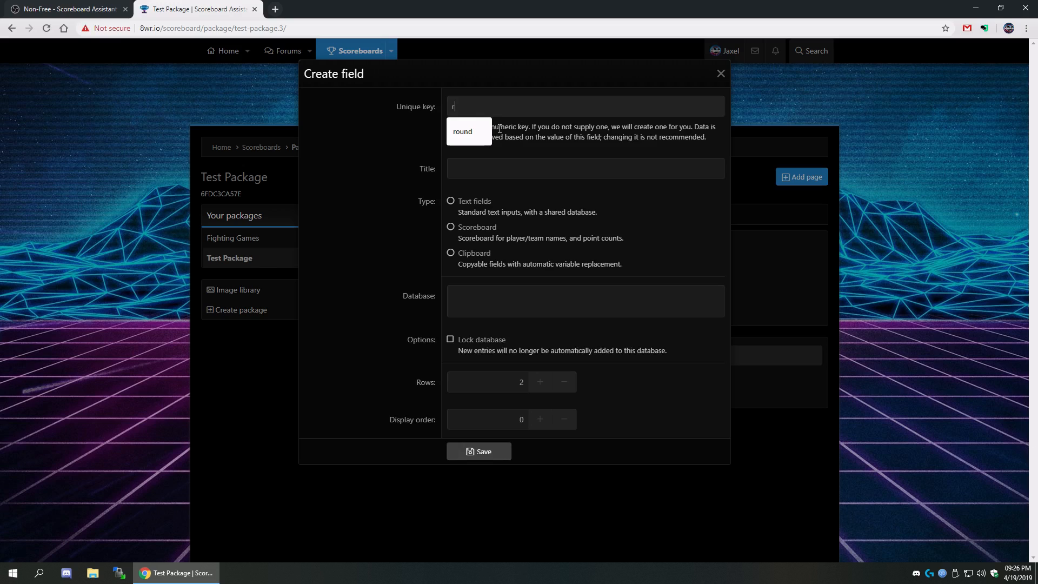
pyautogui.write('oundRounmd')
pyautogui.press('BackSpace')
pyautogui.press('BackSpace')
pyautogui.write('d')
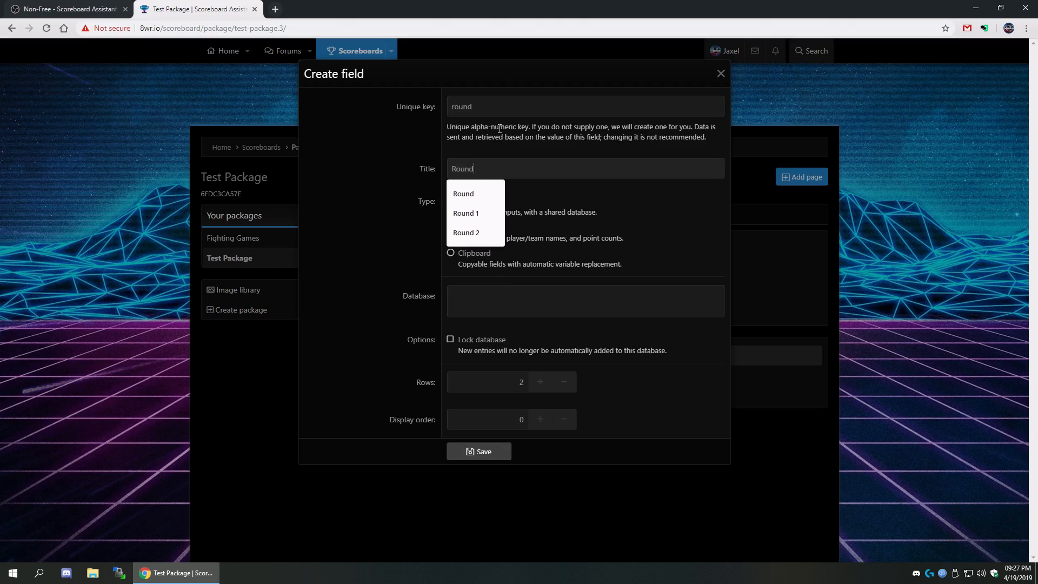
pyautogui.click(378, 230)
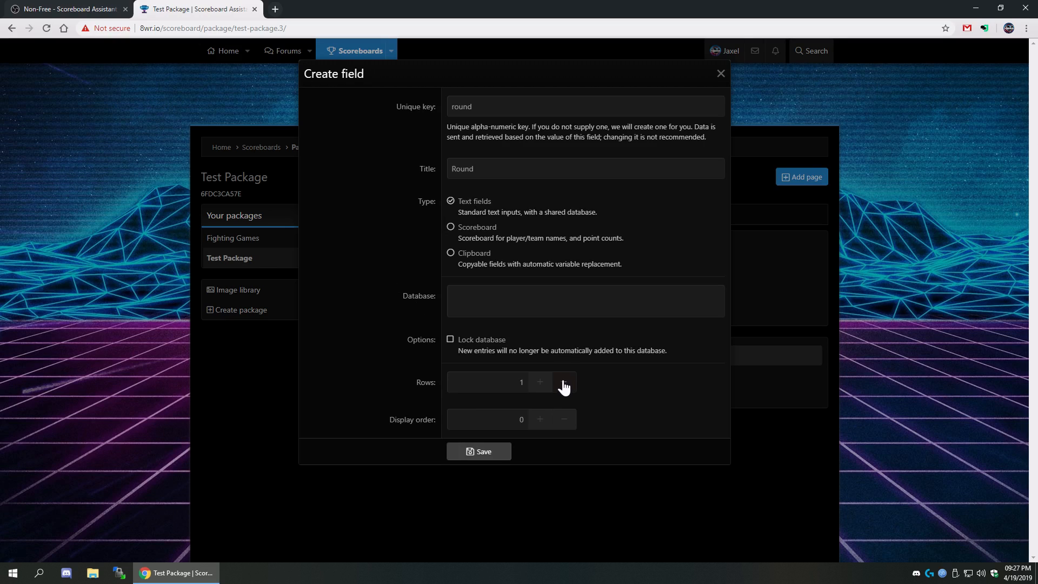
pyautogui.click(539, 420)
pyautogui.click(473, 453)
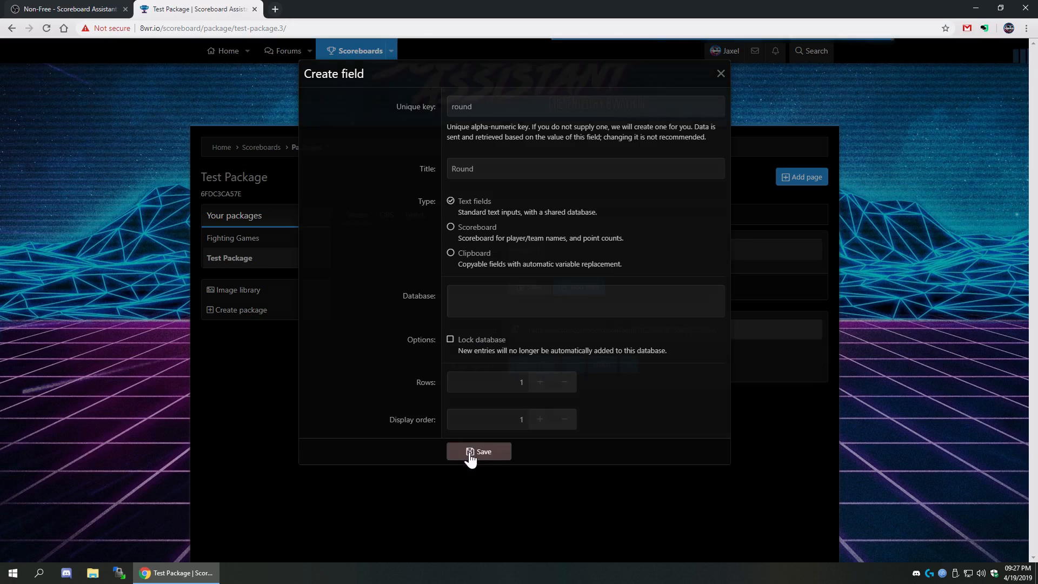
# - Increase the Round field to two rows and save its settings
pyautogui.doubleClick(534, 249)
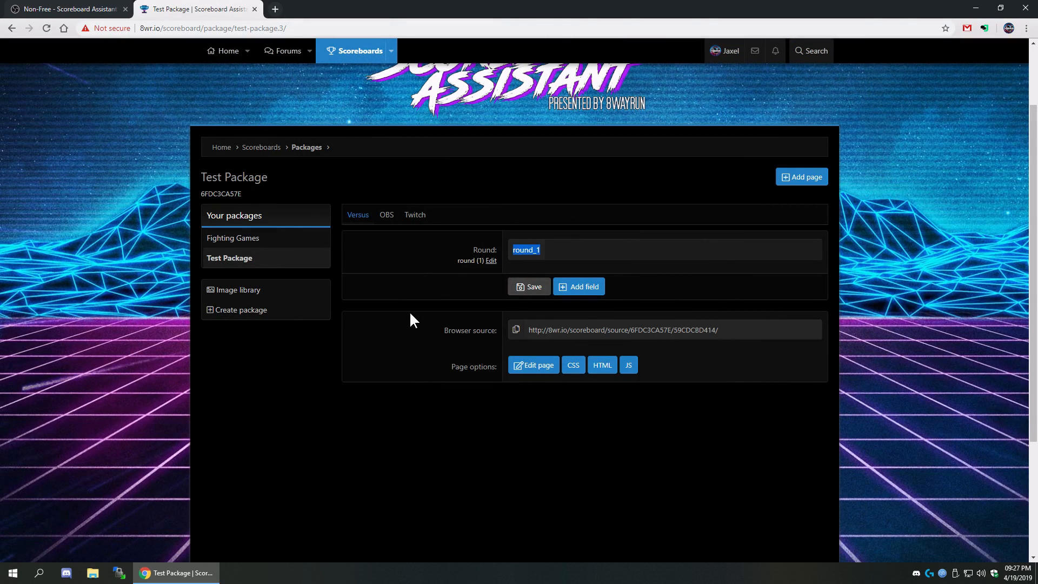
pyautogui.click(424, 295)
pyautogui.click(490, 261)
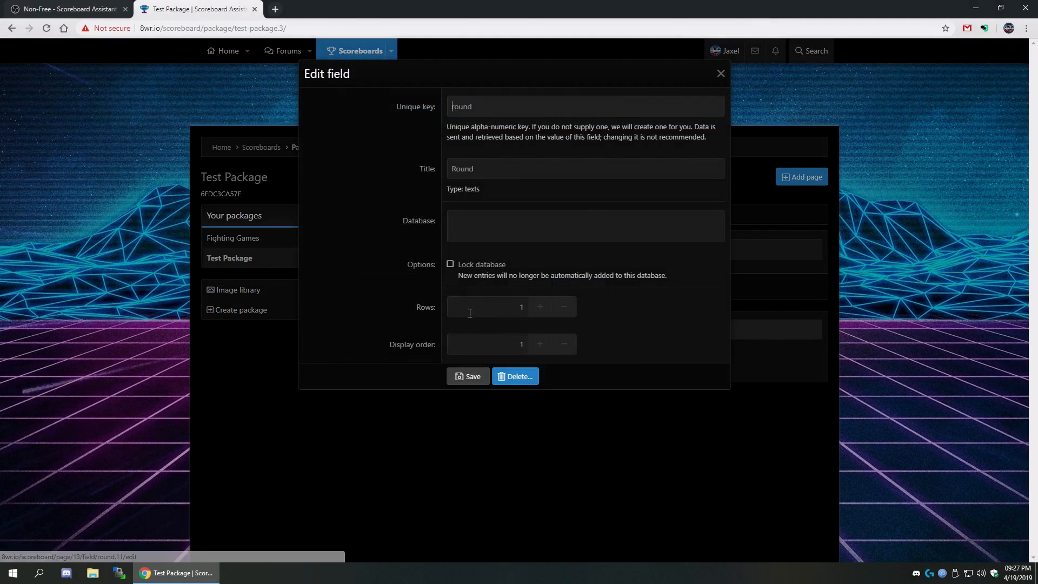
pyautogui.click(468, 463)
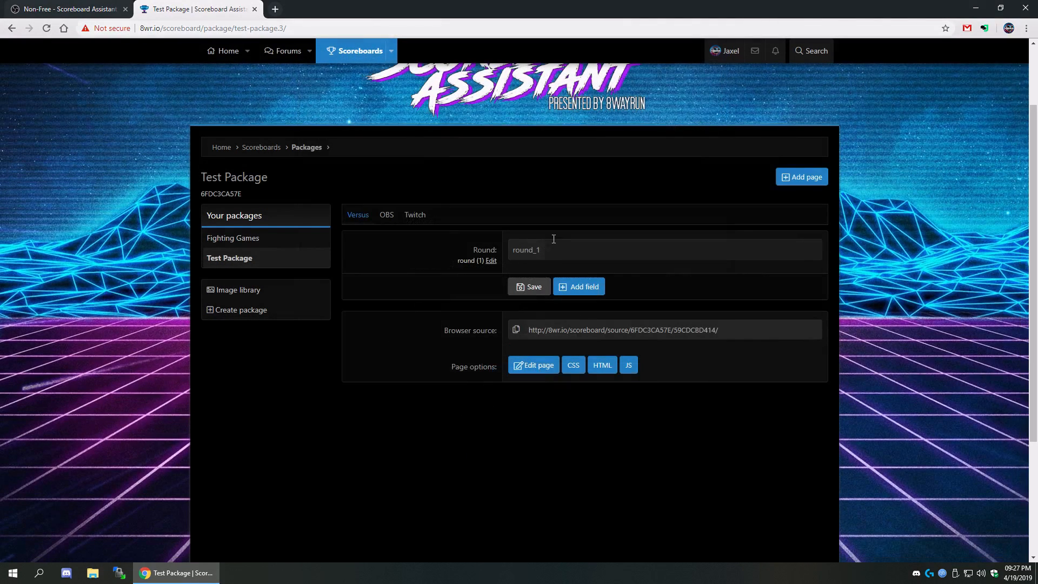
pyautogui.click(490, 261)
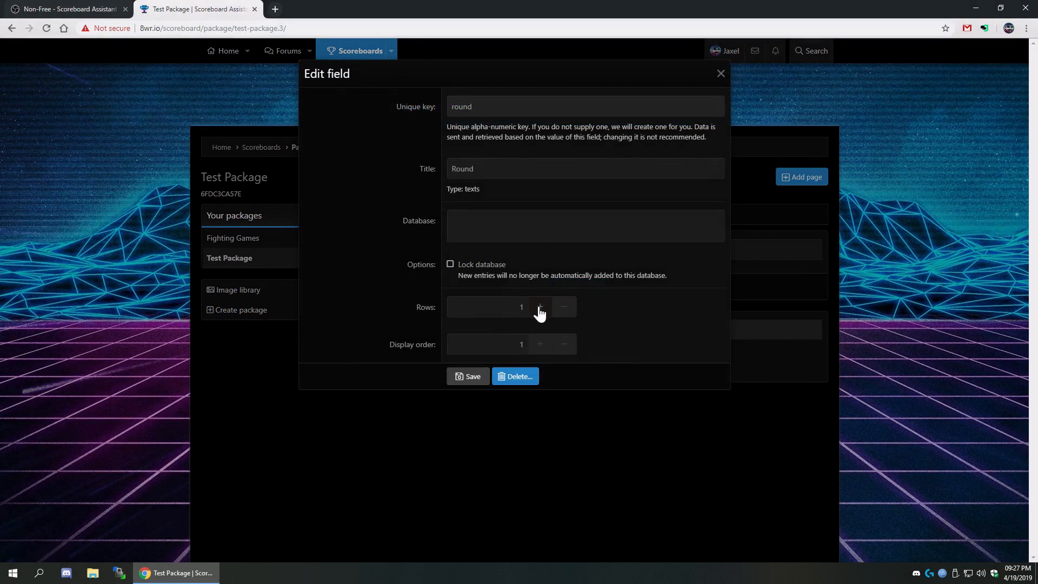
pyautogui.click(465, 377)
pyautogui.doubleClick(521, 252)
pyautogui.click(620, 251)
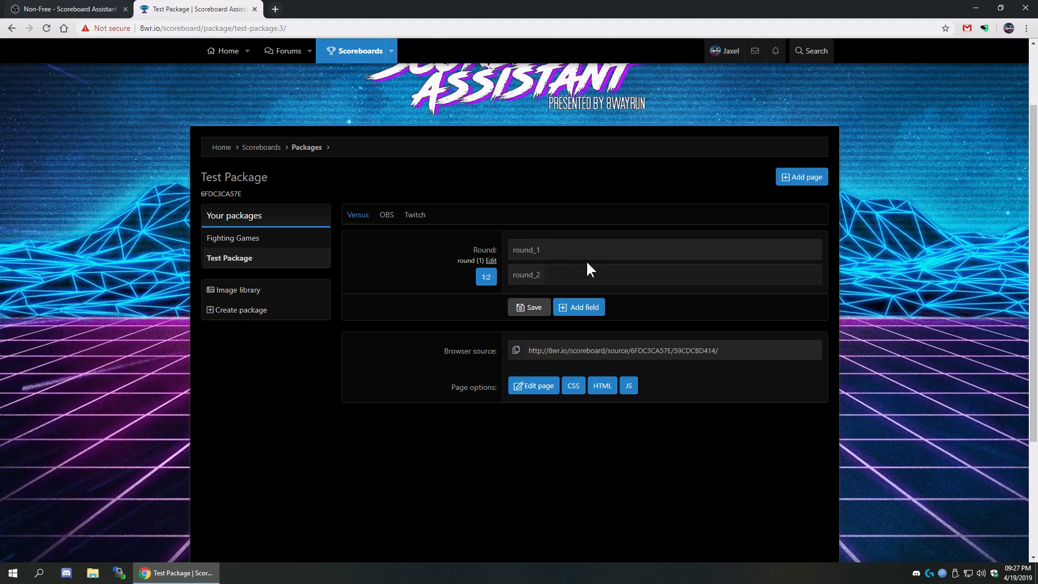
pyautogui.click(491, 261)
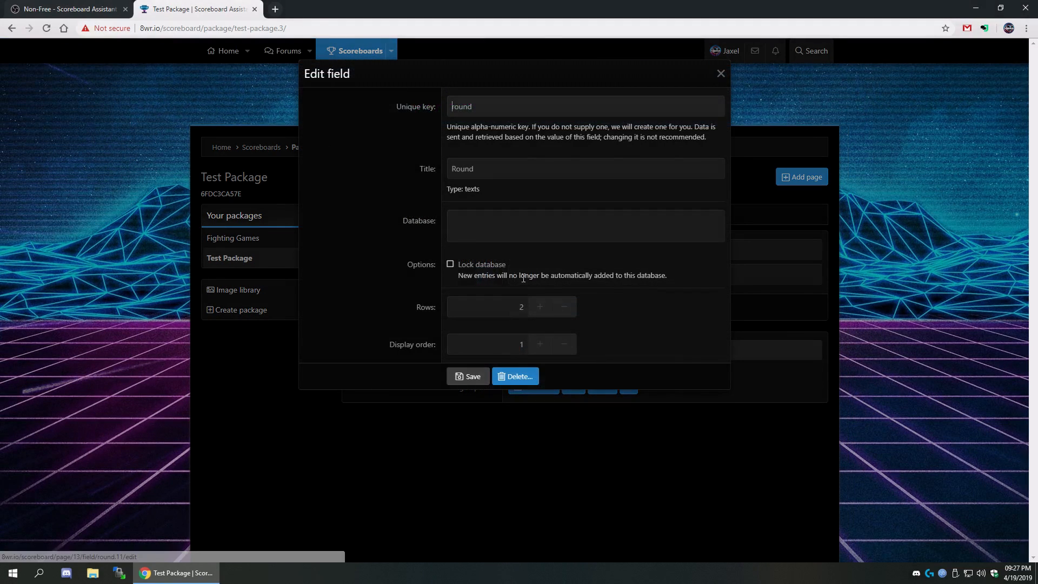
pyautogui.click(401, 455)
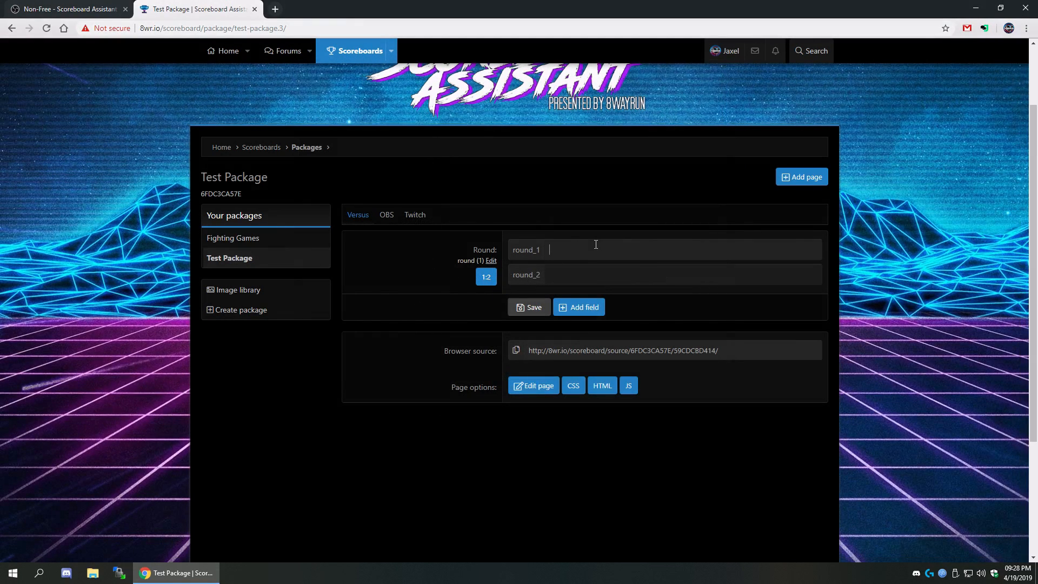
# - Enter 'WF || Winners Finals' in the first Round row, save, and check the field's database
pyautogui.write('WF || Winners Finals')
pyautogui.click(597, 249)
pyautogui.press('BackSpace')
pyautogui.press('BackSpace')
pyautogui.write('s')
pyautogui.click(664, 278)
pyautogui.scroll(1, 664, 279)
pyautogui.click(531, 397)
pyautogui.scroll(-1, 363, 354)
pyautogui.click(491, 261)
pyautogui.tripleClick(494, 213)
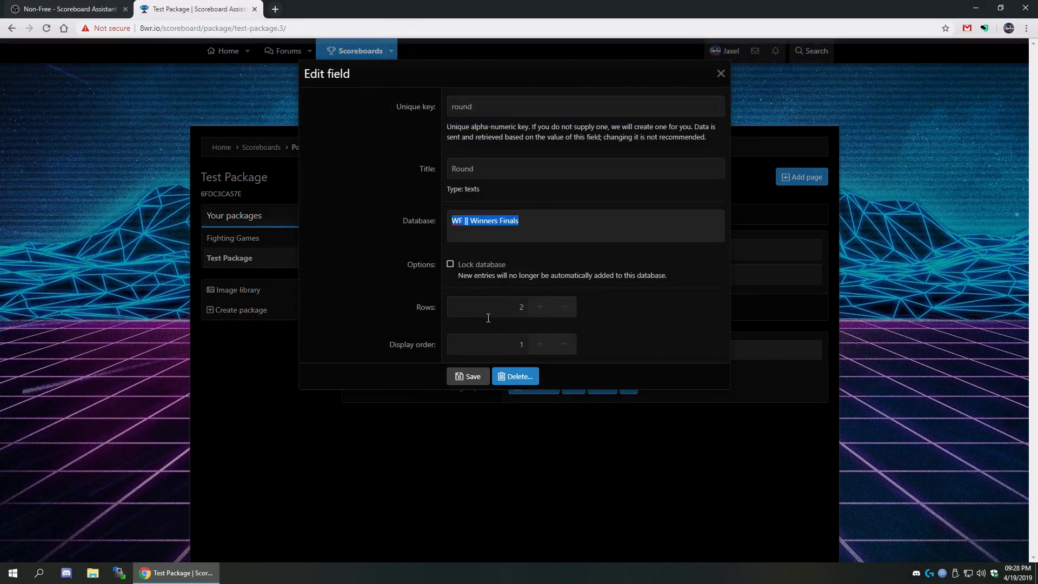
pyautogui.click(453, 451)
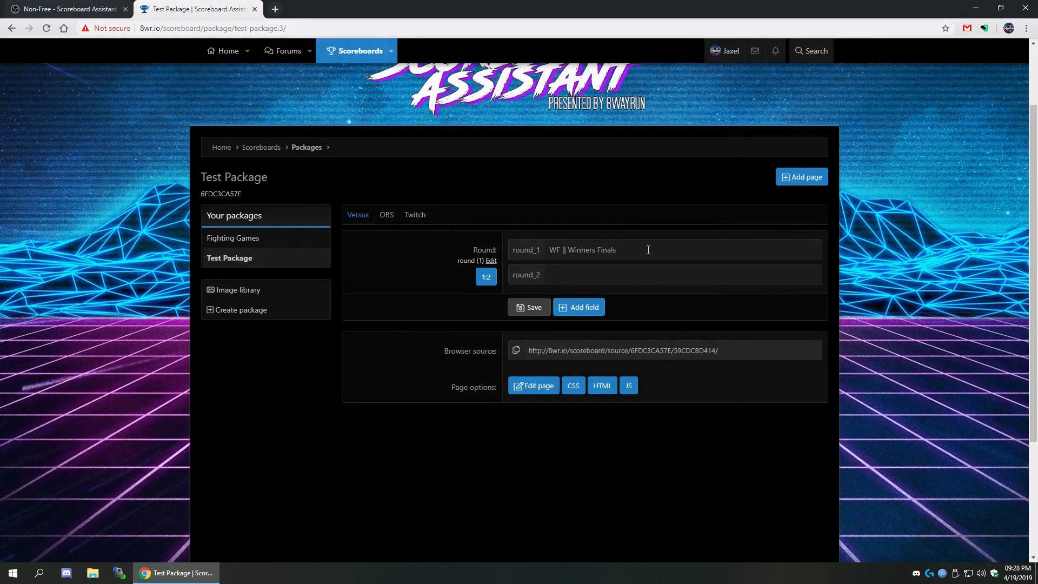
# - Save row 1 as 'LF || Losers Finals' and row 2 as 'WF || Winners Finals', then swap them
pyautogui.moveTo(648, 250); pyautogui.dragTo(440, 241)
pyautogui.write('LF || Losers Finals')
pyautogui.click(516, 308)
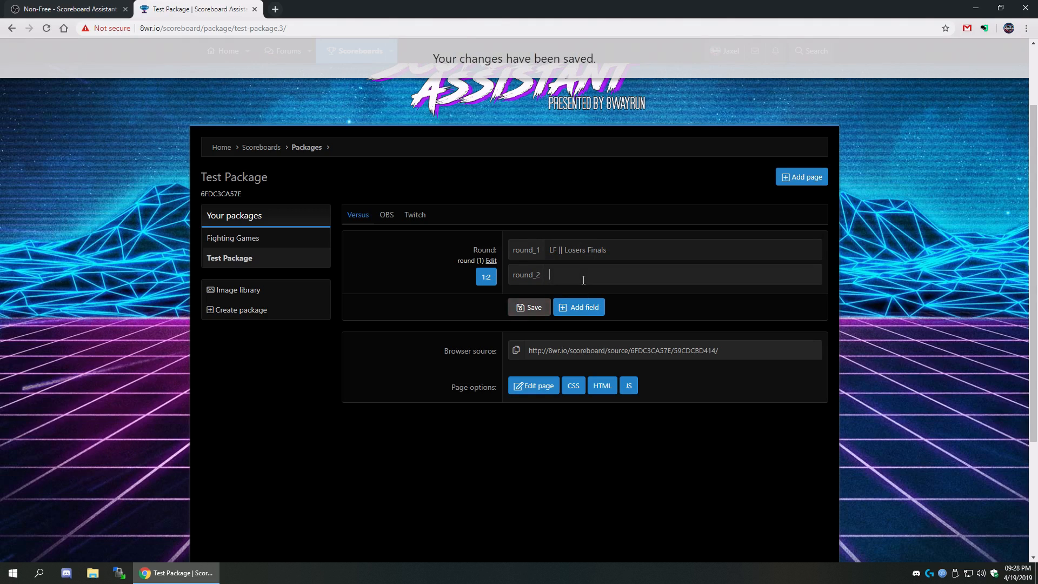
pyautogui.write('fin')
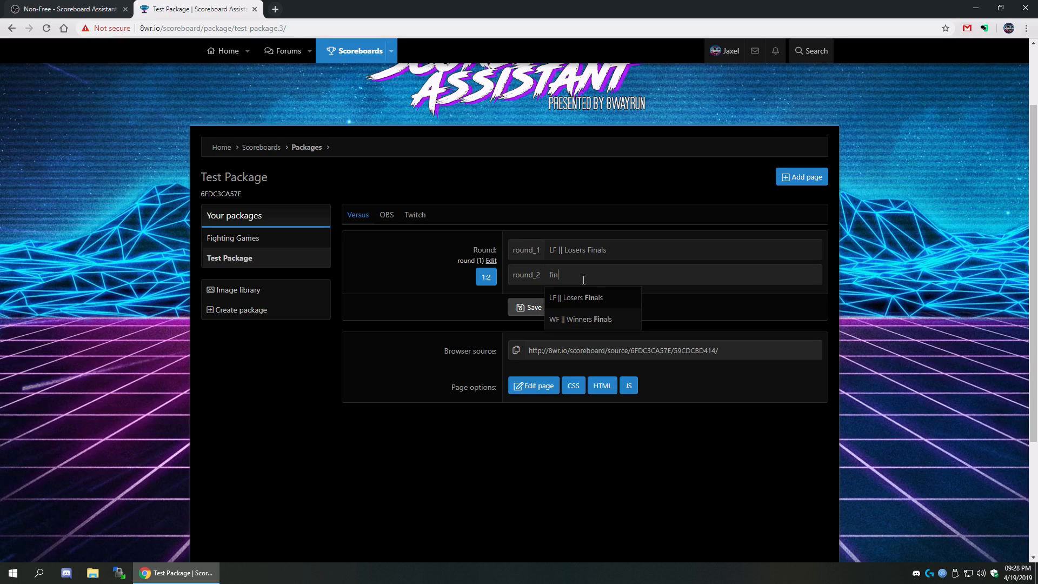
pyautogui.click(579, 319)
pyautogui.click(529, 311)
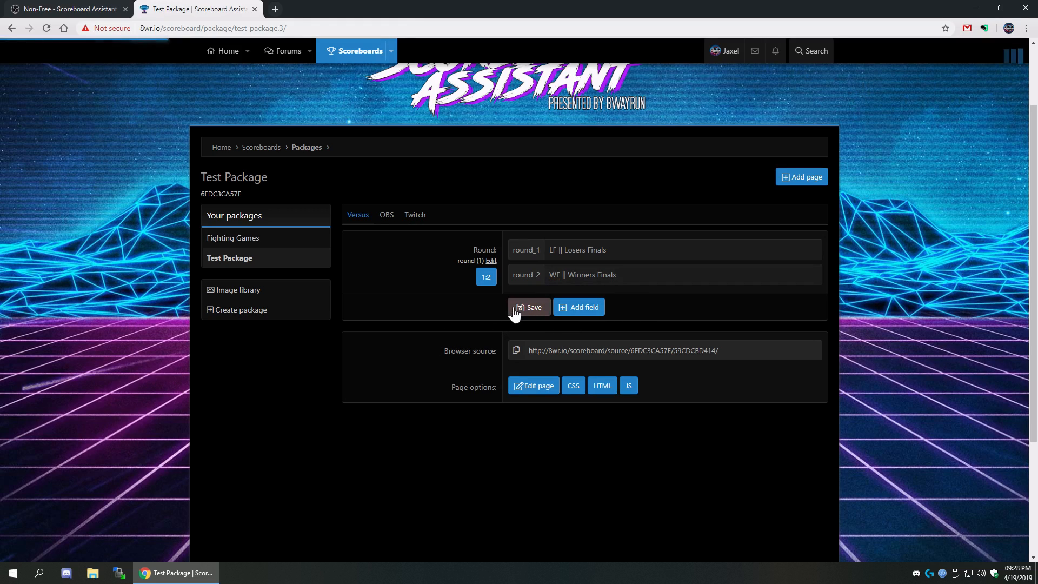
pyautogui.click(486, 280)
# - Toggle the 1:2 swap repeatedly between the two Round rows
pyautogui.click(486, 281)
pyautogui.click(486, 280)
pyautogui.click(486, 280)
pyautogui.click(485, 281)
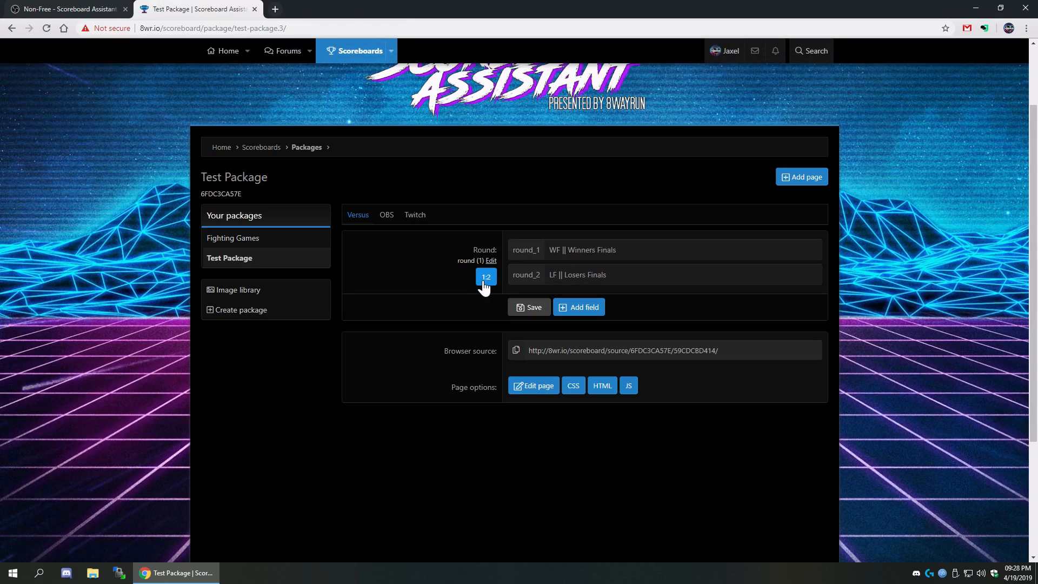
pyautogui.click(483, 281)
pyautogui.click(483, 282)
pyautogui.click(484, 282)
pyautogui.click(484, 282)
# - Reduce the Round field to 1 row and save the page's values
pyautogui.click(490, 260)
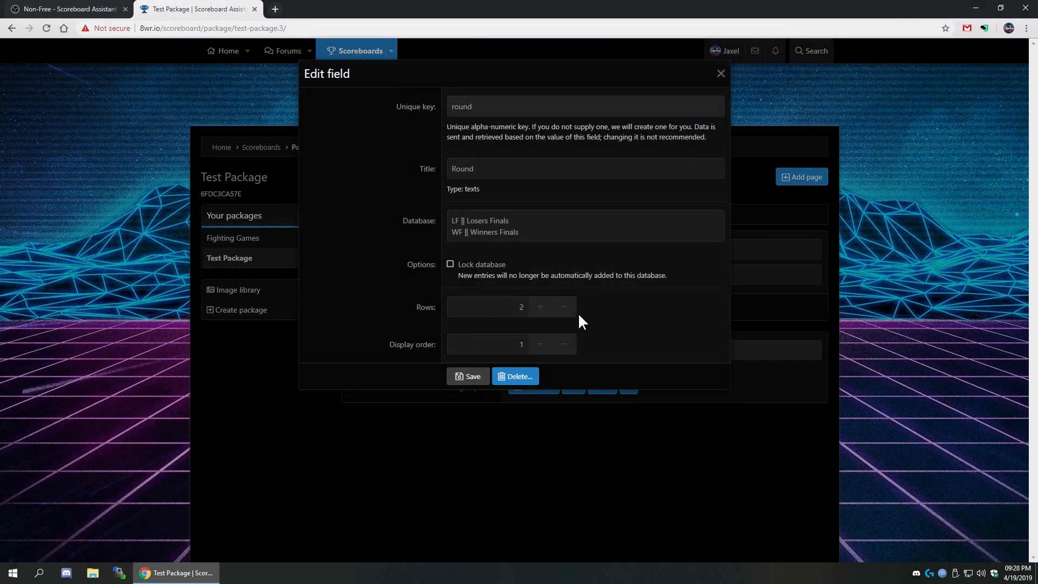
pyautogui.click(565, 307)
pyautogui.click(457, 376)
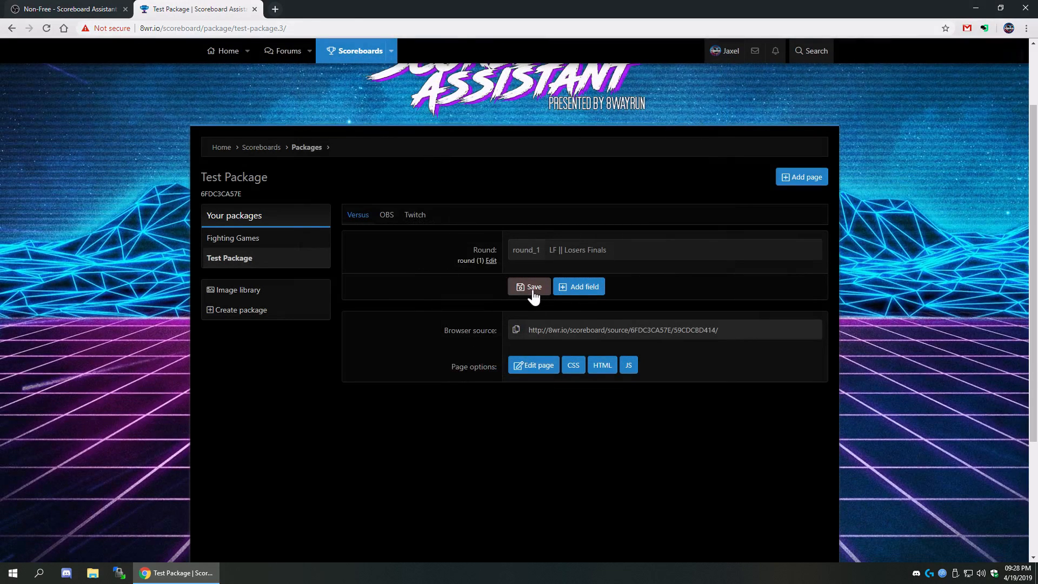
pyautogui.click(533, 295)
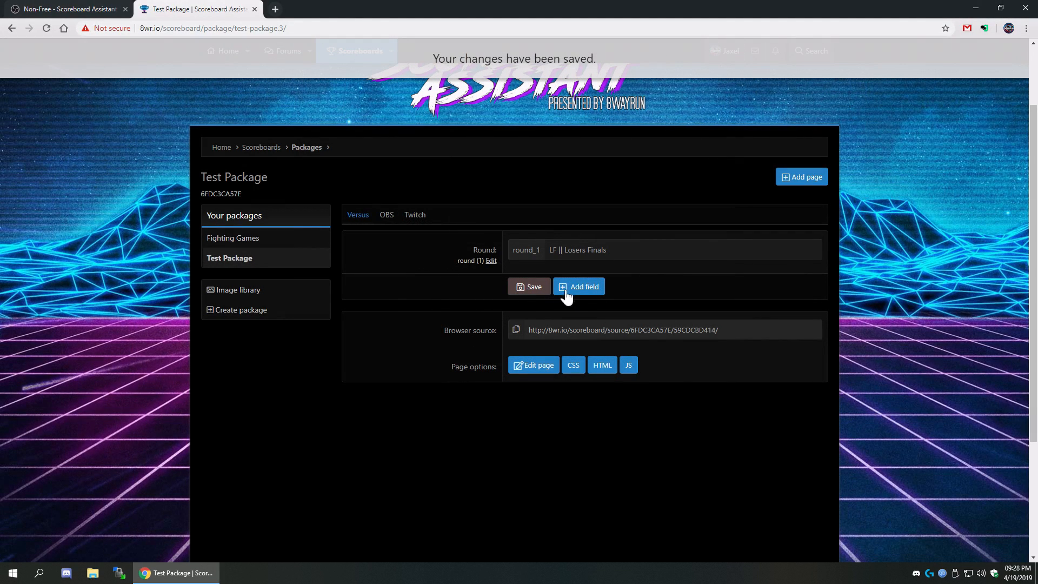
# - Add a Scoreboard field with key players, title Players and display order 2
pyautogui.click(591, 293)
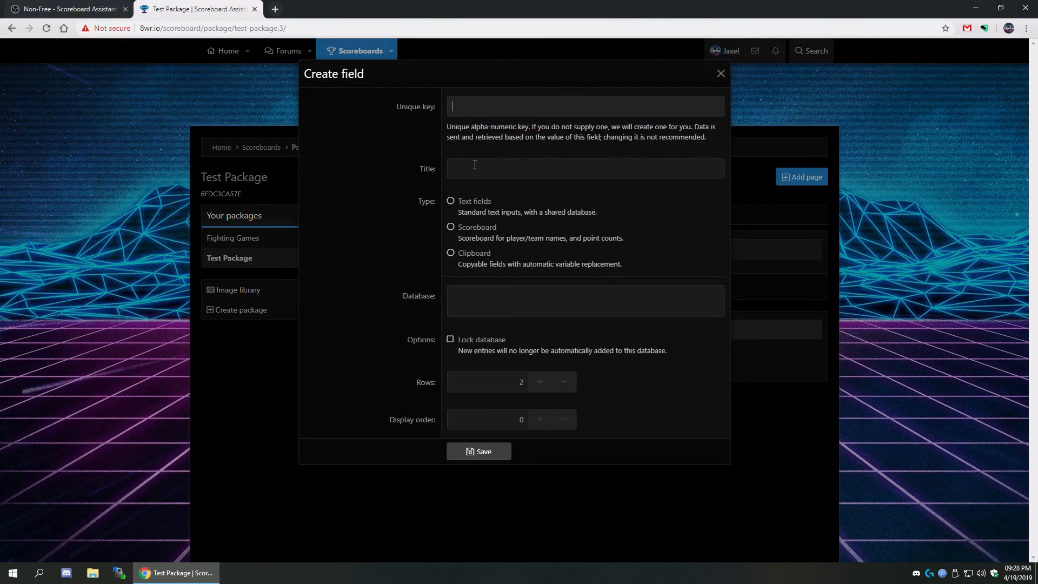
pyautogui.write('players')
pyautogui.press('Tab')
pyautogui.write('Players')
pyautogui.click(537, 425)
pyautogui.click(539, 424)
pyautogui.click(491, 454)
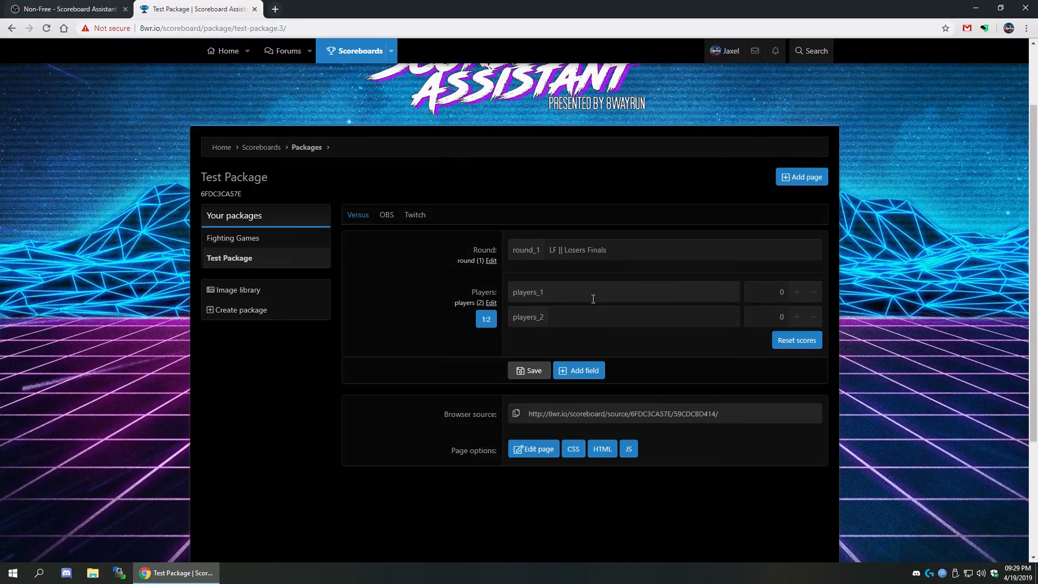
# - Enter the two players' names in the Players scoreboard
pyautogui.write('Jaxel')
pyautogui.press('Tab')
pyautogui.press('Tab')
pyautogui.write('Mantacore')
# - Save the player names, test swapping them, and save a point for each player
pyautogui.click(521, 372)
pyautogui.click(487, 320)
pyautogui.click(488, 320)
pyautogui.click(489, 321)
pyautogui.click(487, 320)
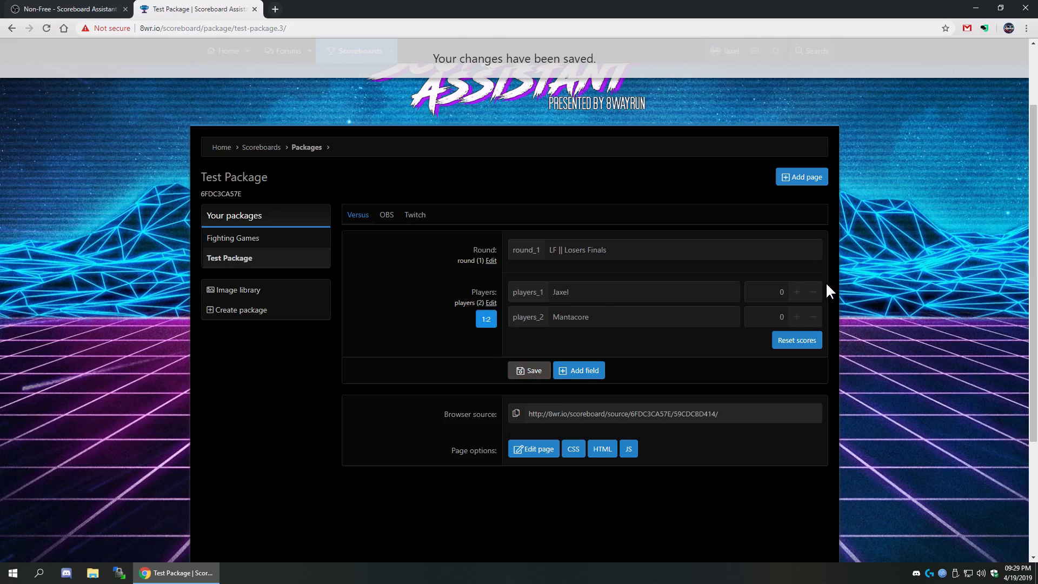
pyautogui.click(796, 292)
pyautogui.click(796, 317)
pyautogui.click(796, 317)
pyautogui.click(797, 316)
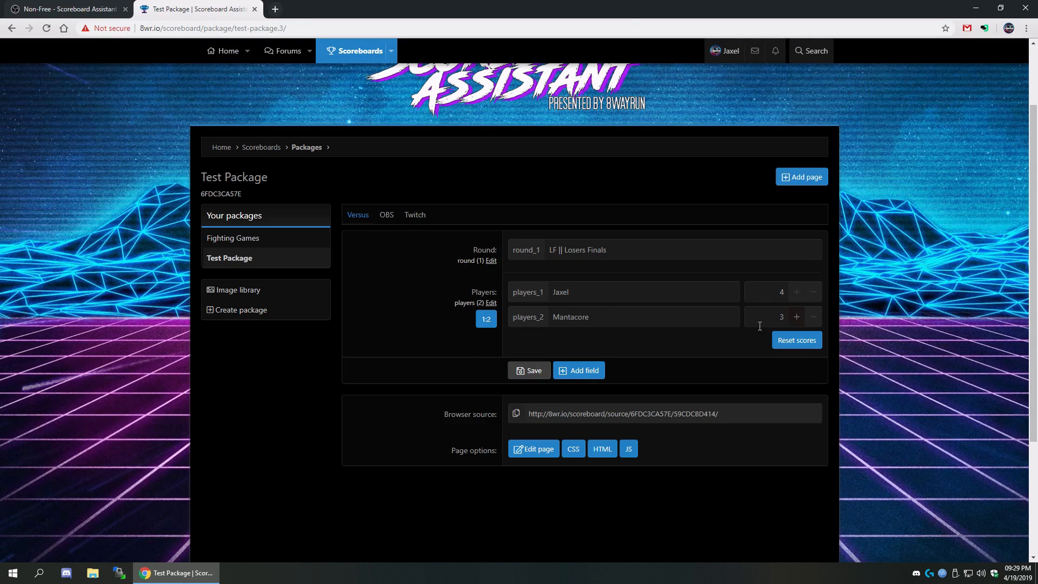
pyautogui.click(529, 372)
# - Swap the players' slots, reset the scores, and save new scores of 1 and 2
pyautogui.click(487, 321)
pyautogui.click(486, 321)
pyautogui.click(487, 320)
pyautogui.click(487, 320)
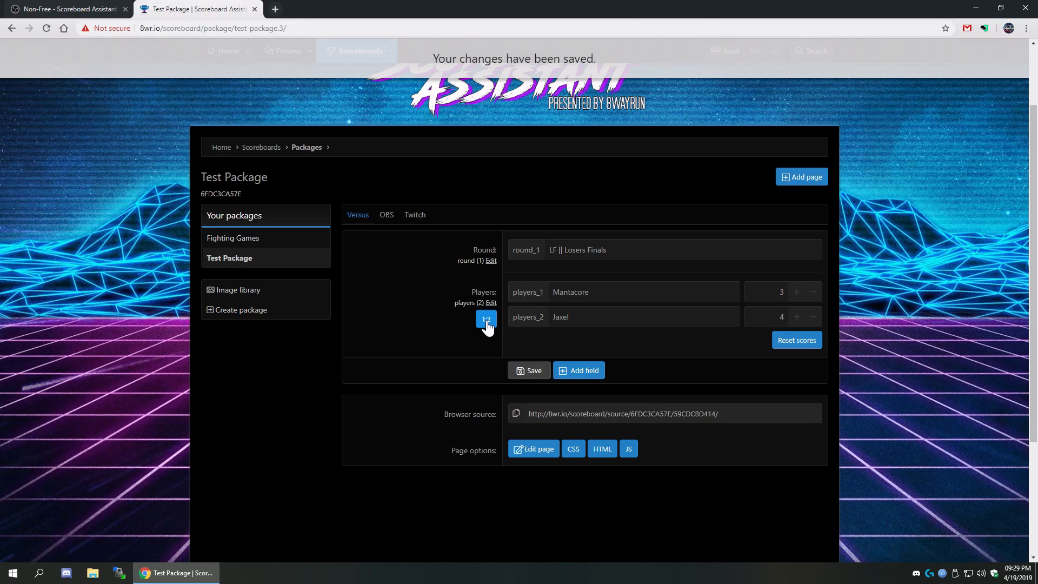
pyautogui.click(486, 320)
pyautogui.click(789, 346)
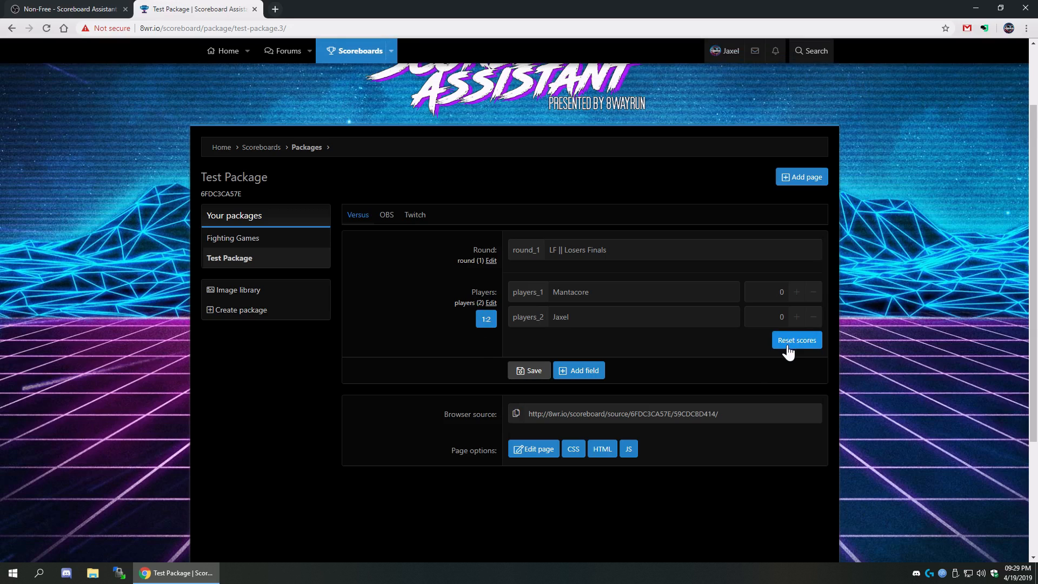
pyautogui.click(796, 318)
pyautogui.click(796, 317)
pyautogui.click(796, 292)
pyautogui.click(531, 374)
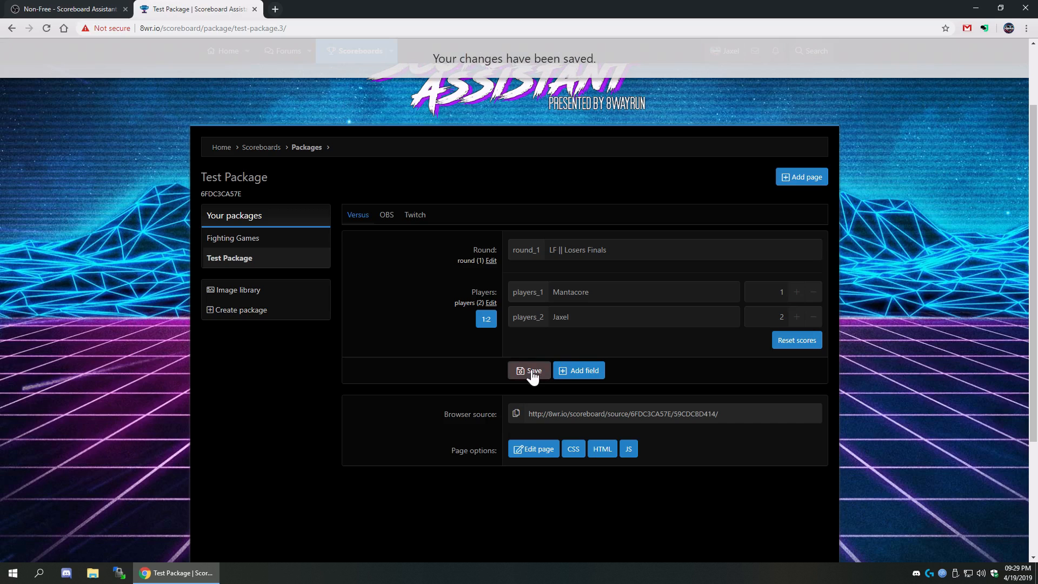
pyautogui.click(89, 5)
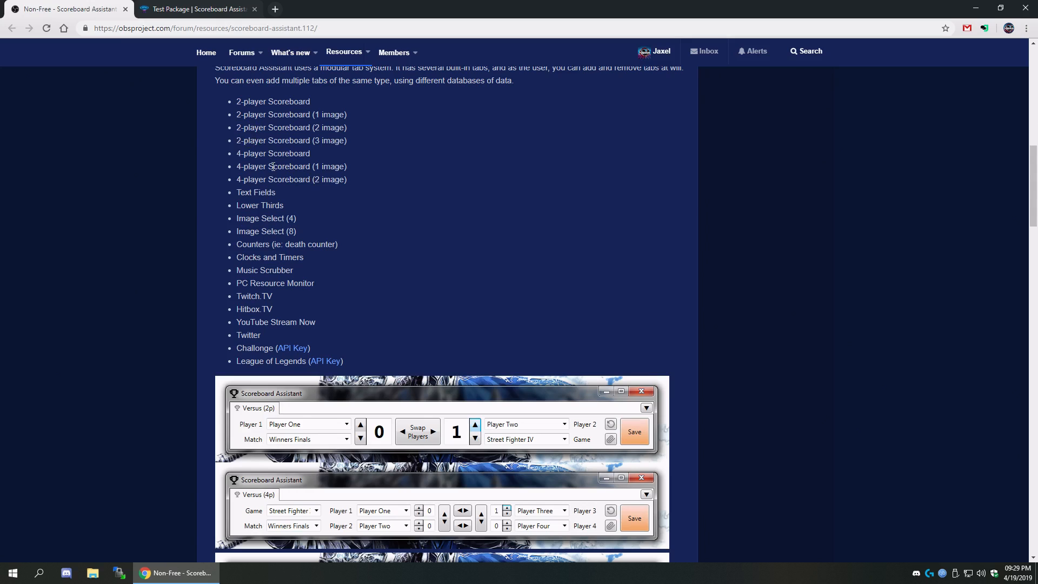
pyautogui.hotkey('ctrl', 'Tab')
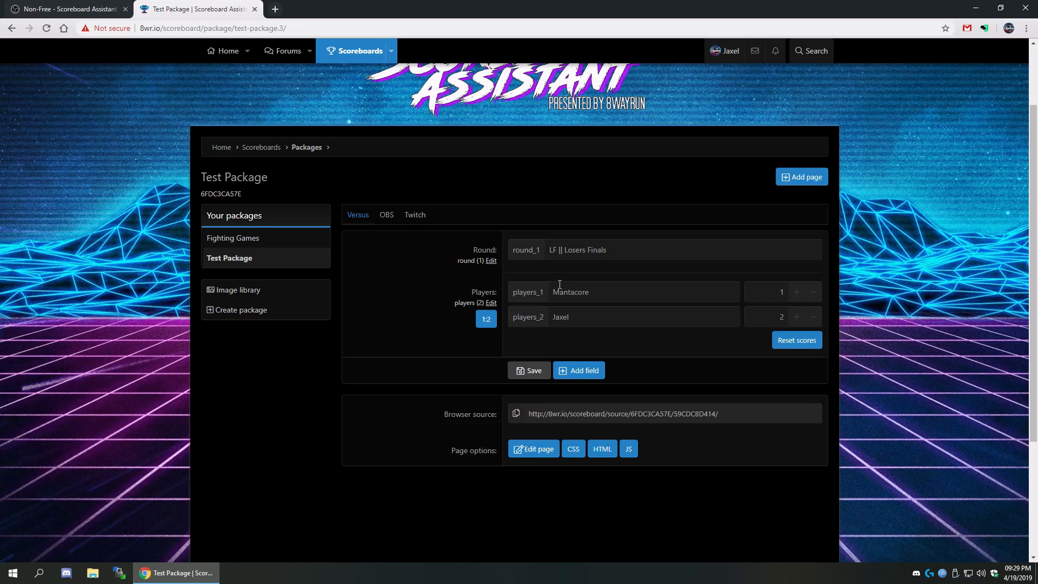
pyautogui.click(490, 303)
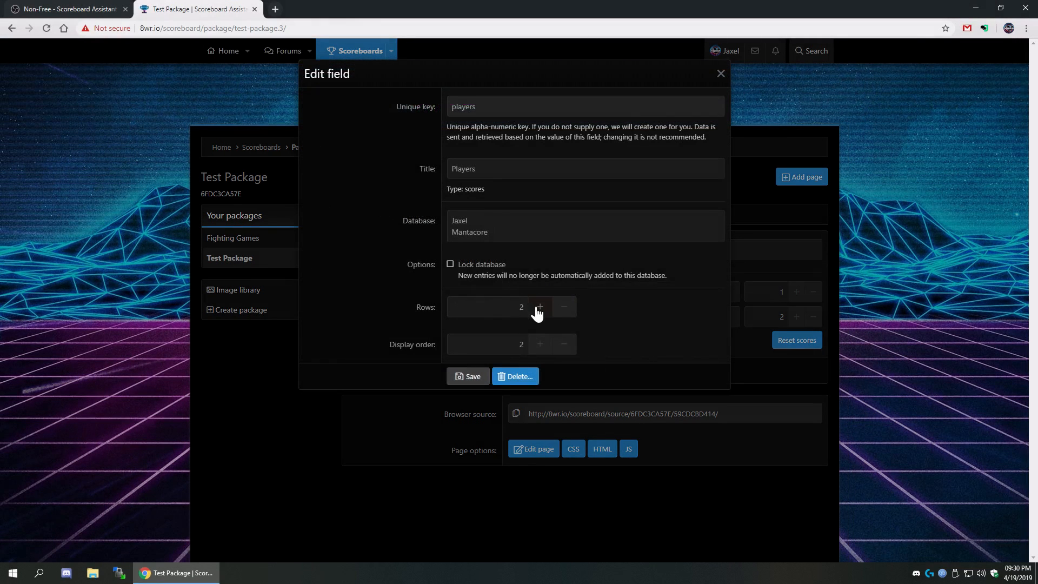
pyautogui.click(468, 376)
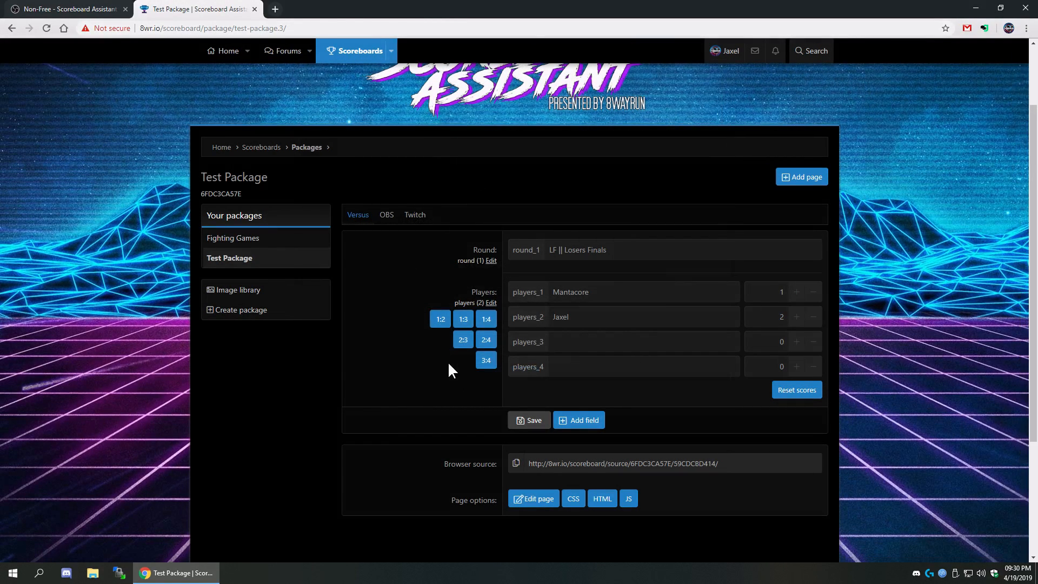
pyautogui.click(464, 319)
pyautogui.click(486, 360)
pyautogui.click(486, 359)
pyautogui.click(486, 343)
pyautogui.click(487, 322)
pyautogui.click(463, 345)
pyautogui.click(490, 302)
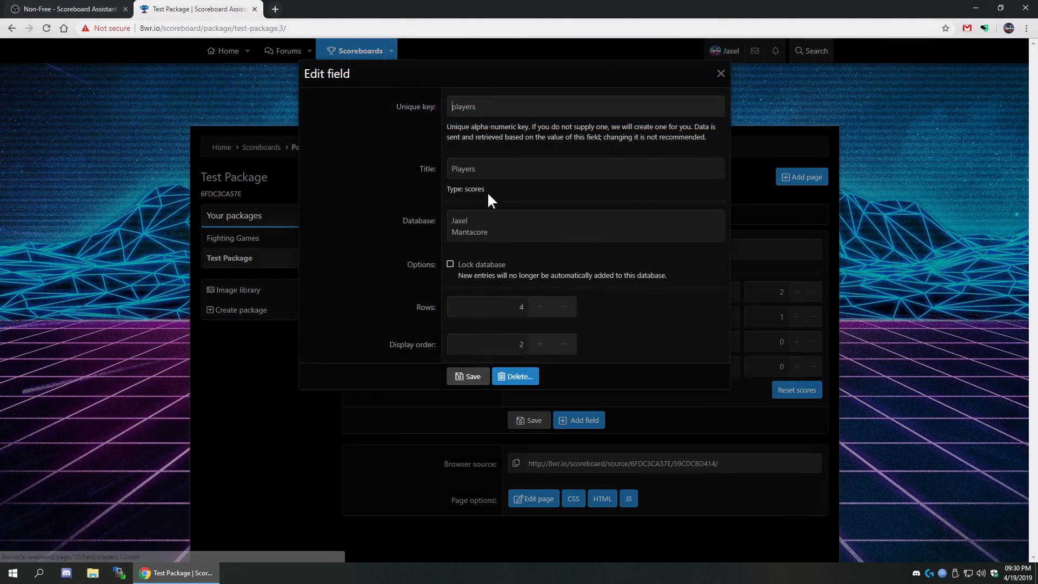
pyautogui.click(463, 377)
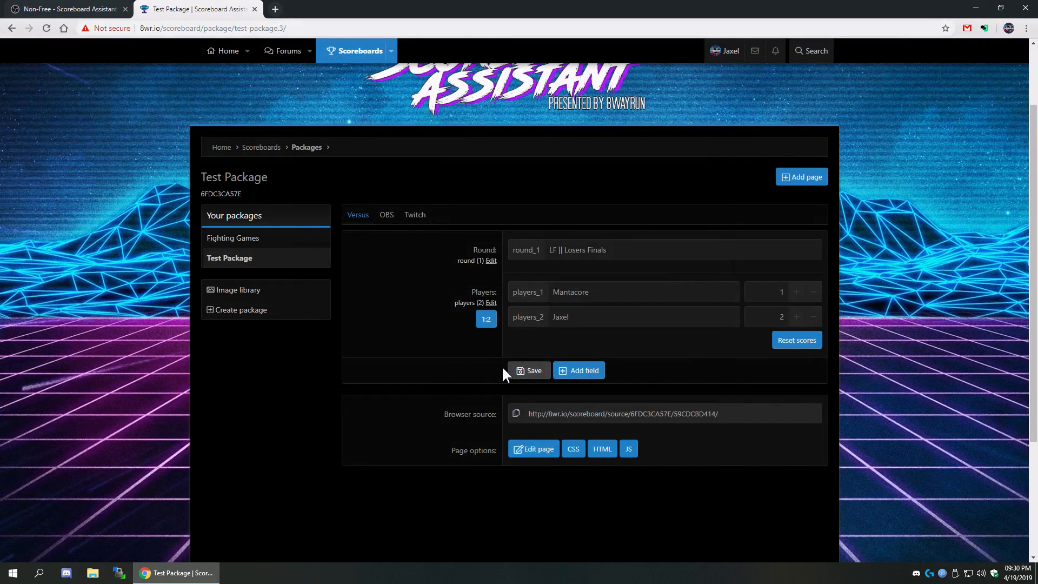
pyautogui.click(523, 372)
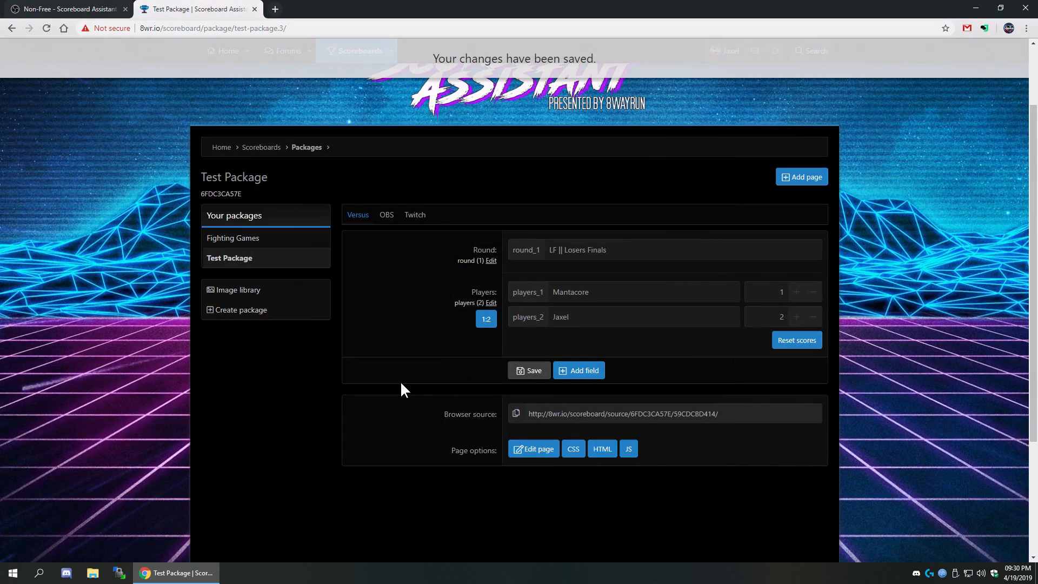
# - Create a Clipboard field with key copy, title Copy, 1 row and display order 3
pyautogui.click(598, 371)
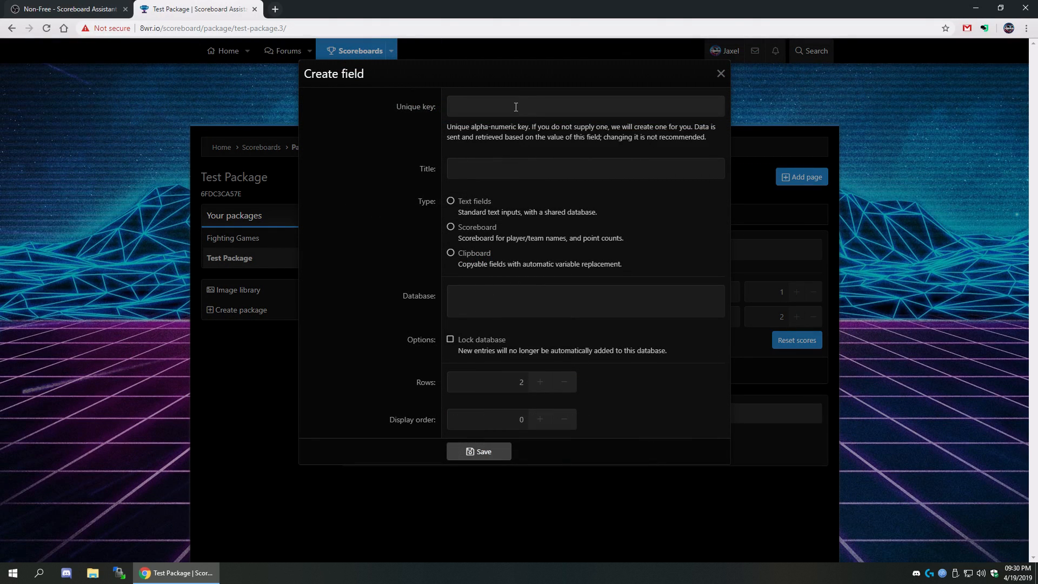
pyautogui.write('copy')
pyautogui.press('Tab')
pyautogui.write('Copy')
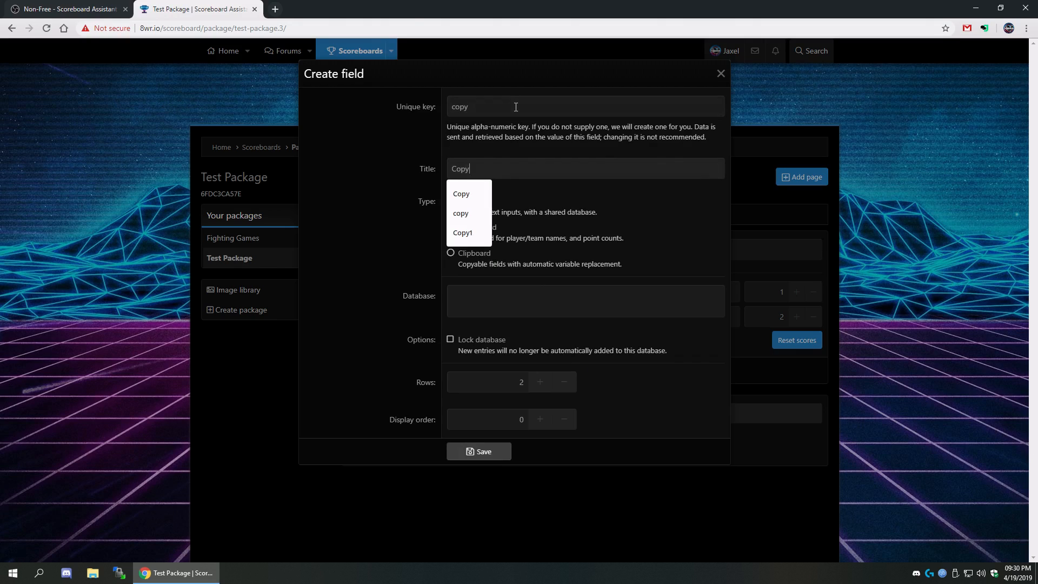
pyautogui.click(462, 255)
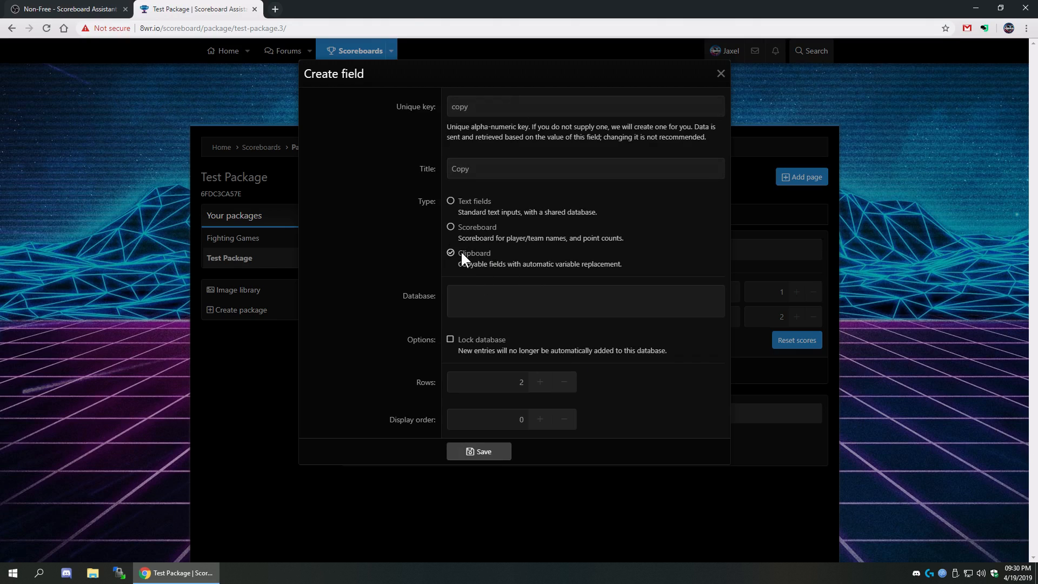
pyautogui.click(538, 420)
pyautogui.click(489, 450)
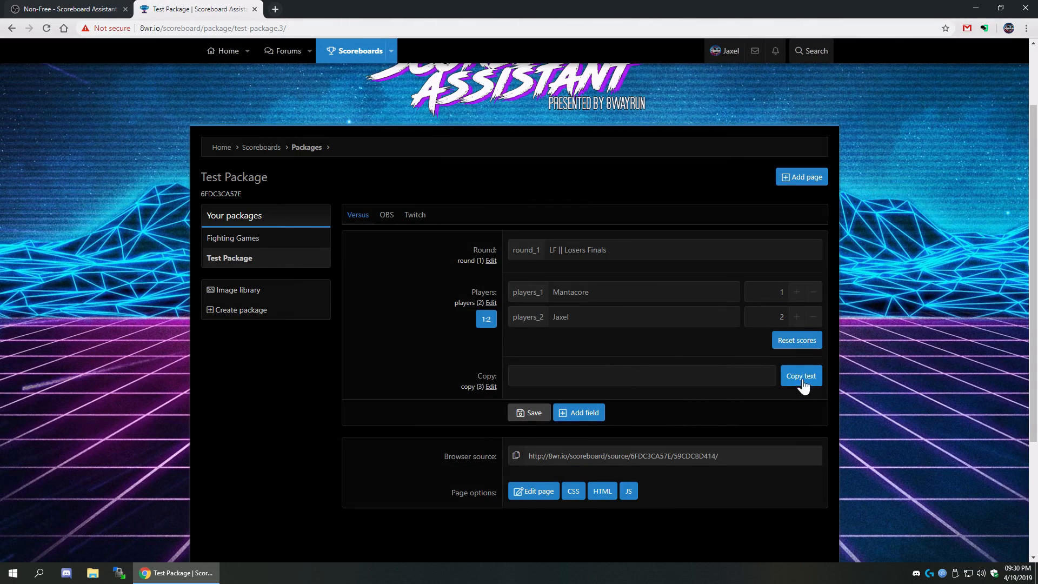
# - Begin the Copy template with 'The Break #510 - SC6 {round_1}'
pyautogui.click(641, 377)
pyautogui.write('The Break #510 - SC6 {{round}}{')
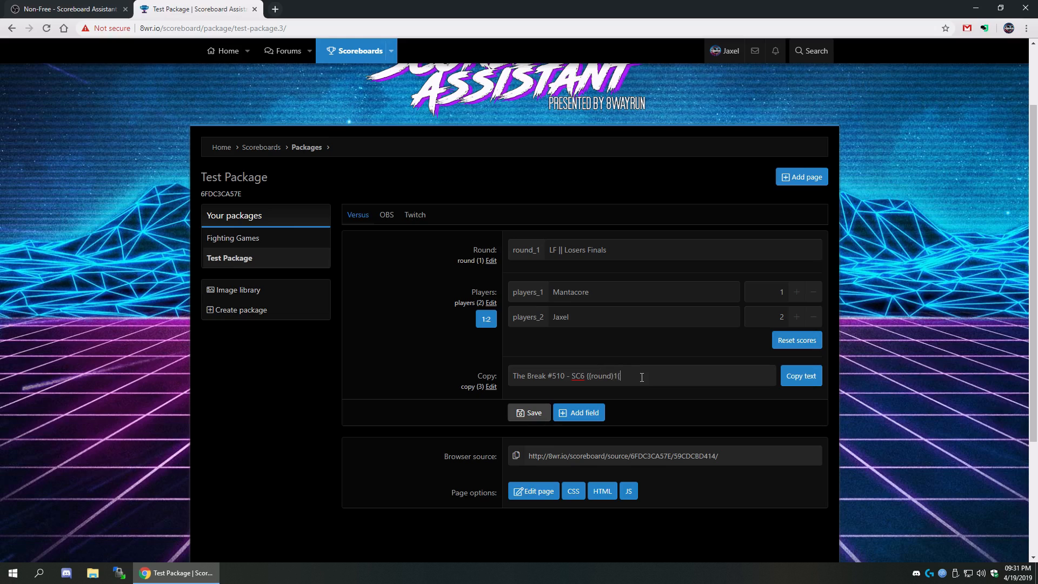
pyautogui.press('BackSpace')
pyautogui.press('BackSpace')
pyautogui.write('}}')
pyautogui.click(592, 376)
pyautogui.press('BackSpace')
pyautogui.click(612, 375)
pyautogui.press('BackSpace')
pyautogui.write('_')
# - Complete the template with ' - {player_1} VS {player_2}', fixing the braces, and save it
pyautogui.write('- {players_1_')
pyautogui.write(' VS {player_2}')
pyautogui.press('Left')
pyautogui.press('Left')
pyautogui.press('Left')
pyautogui.press('Left')
pyautogui.press('Left')
pyautogui.press('Left')
pyautogui.press('Left')
pyautogui.press('Left')
pyautogui.press('BackSpace')
pyautogui.write('}')
pyautogui.press('Left')
pyautogui.press('Left')
pyautogui.press('Left')
pyautogui.press('Left')
pyautogui.press('Left')
pyautogui.press('Left')
pyautogui.press('Left')
pyautogui.press('Left')
pyautogui.press('Left')
pyautogui.press('BackSpace')
pyautogui.write('{')
pyautogui.click(516, 414)
# - Check the round_1 and player keys, then copy the filled-in template text
pyautogui.doubleClick(522, 252)
pyautogui.doubleClick(528, 292)
pyautogui.doubleClick(523, 316)
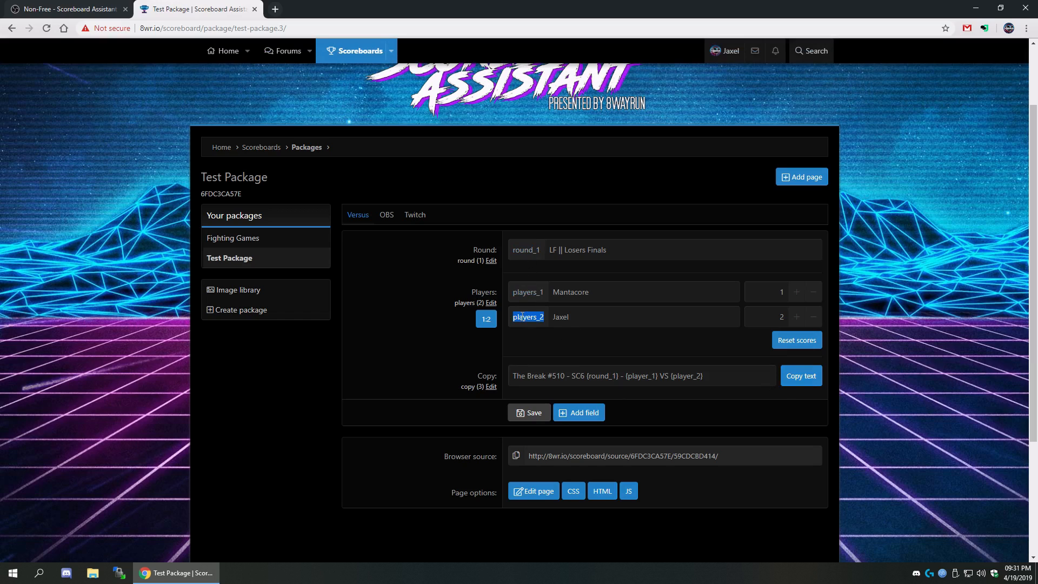
pyautogui.click(802, 378)
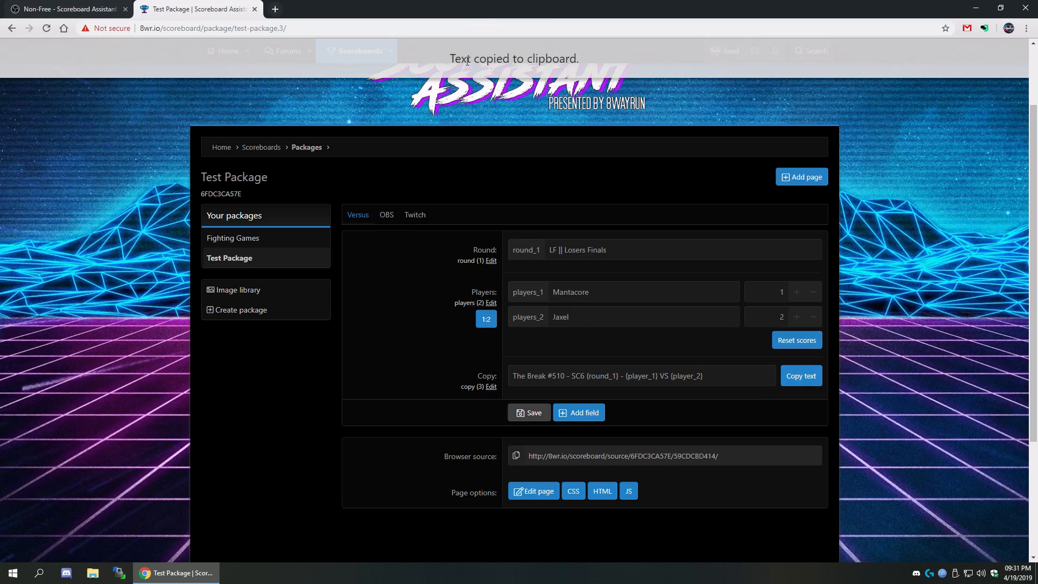
pyautogui.moveTo(463, 58); pyautogui.dragTo(630, 56)
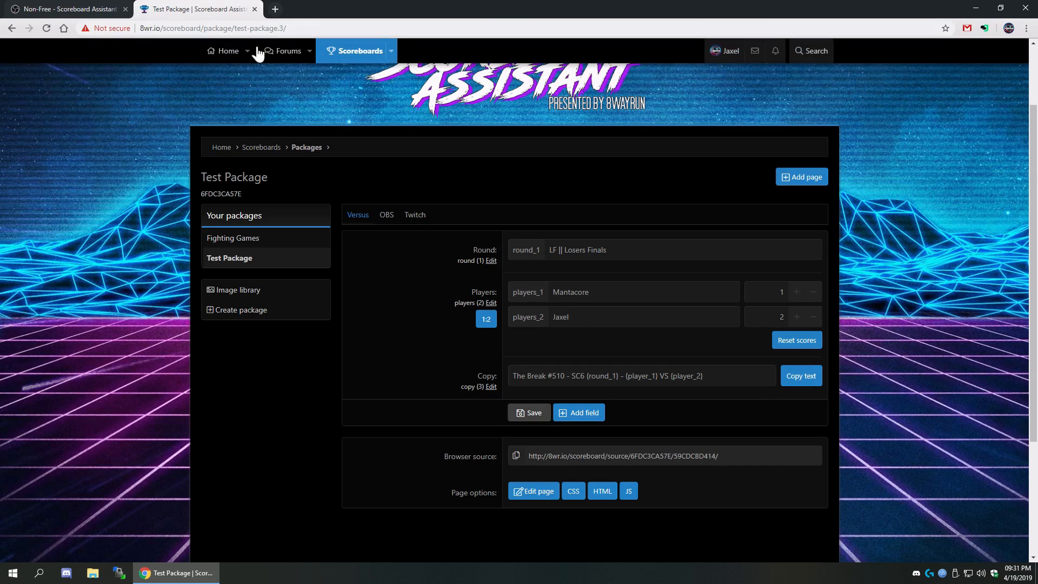
# - Paste the copied output to check it, then change the template variables to {players_1} and {players_2}
pyautogui.click(292, 24)
pyautogui.hotkey('ctrl', 'v')
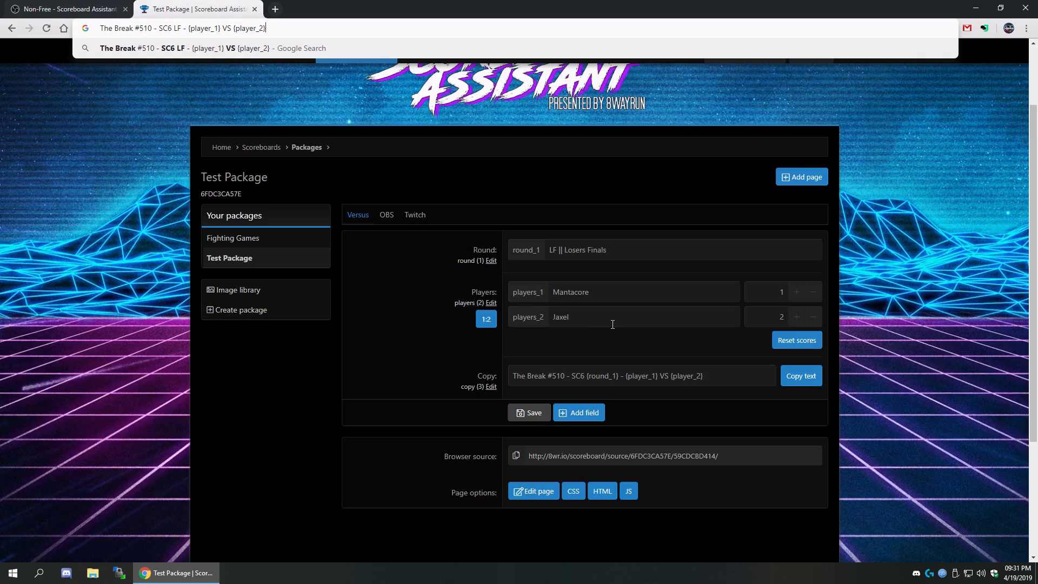
pyautogui.click(633, 375)
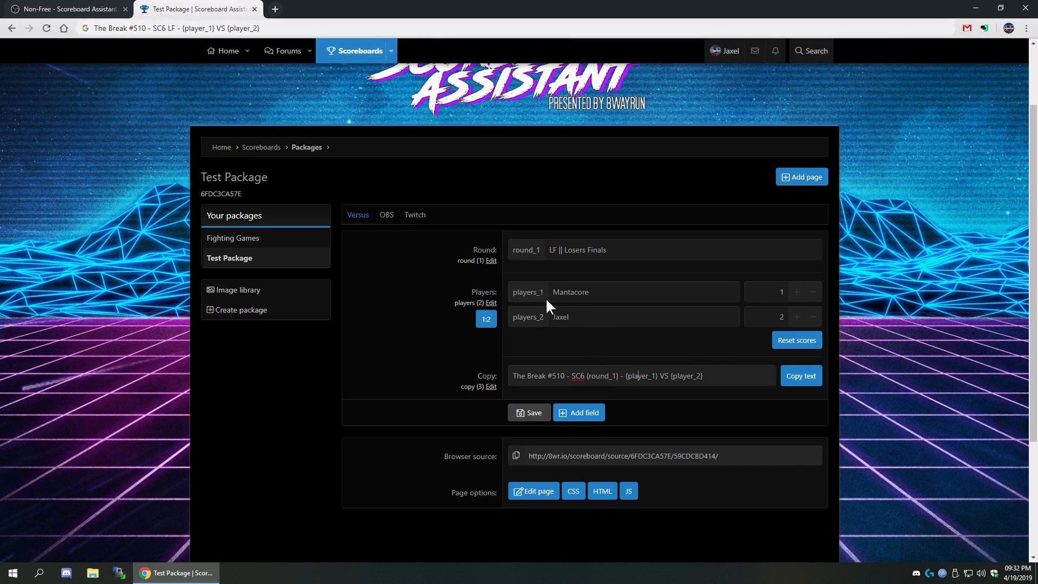
pyautogui.click(650, 375)
pyautogui.write('s')
pyautogui.click(695, 375)
pyautogui.write('s')
# - Save the template and paste its copied output, which now shows LF and both player names
pyautogui.click(530, 414)
pyautogui.click(820, 387)
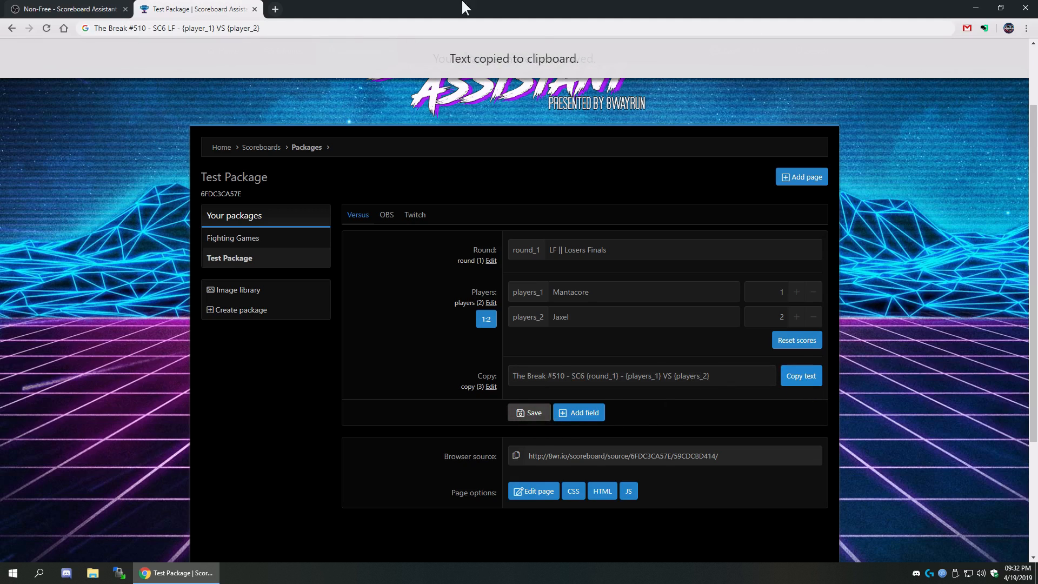
pyautogui.click(319, 31)
pyautogui.hotkey('ctrl', 'v')
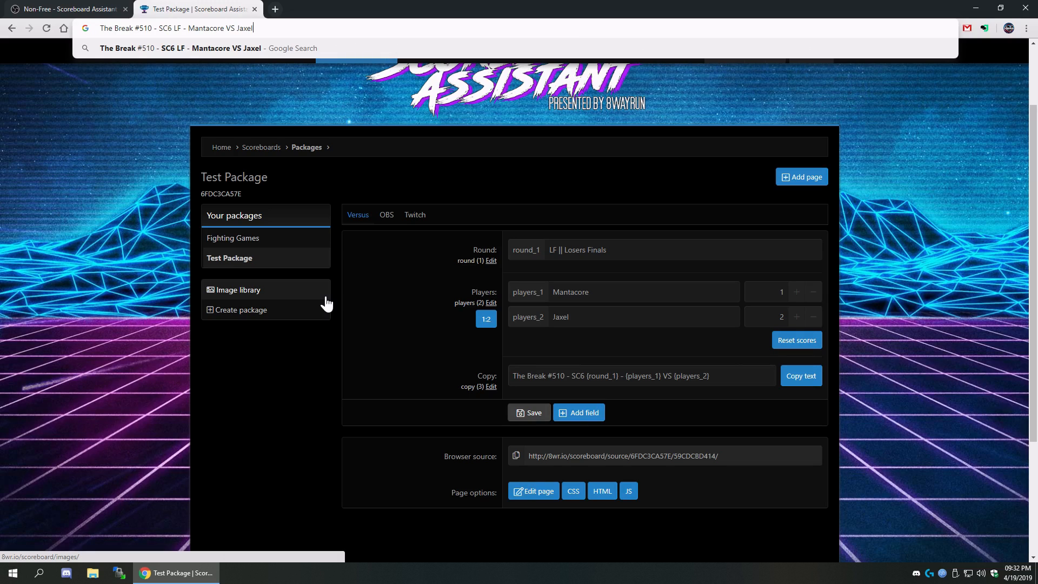
# - Change the template variables to the score variables {players_1s} and {players_2s}
pyautogui.click(584, 351)
pyautogui.moveTo(785, 293); pyautogui.dragTo(649, 301)
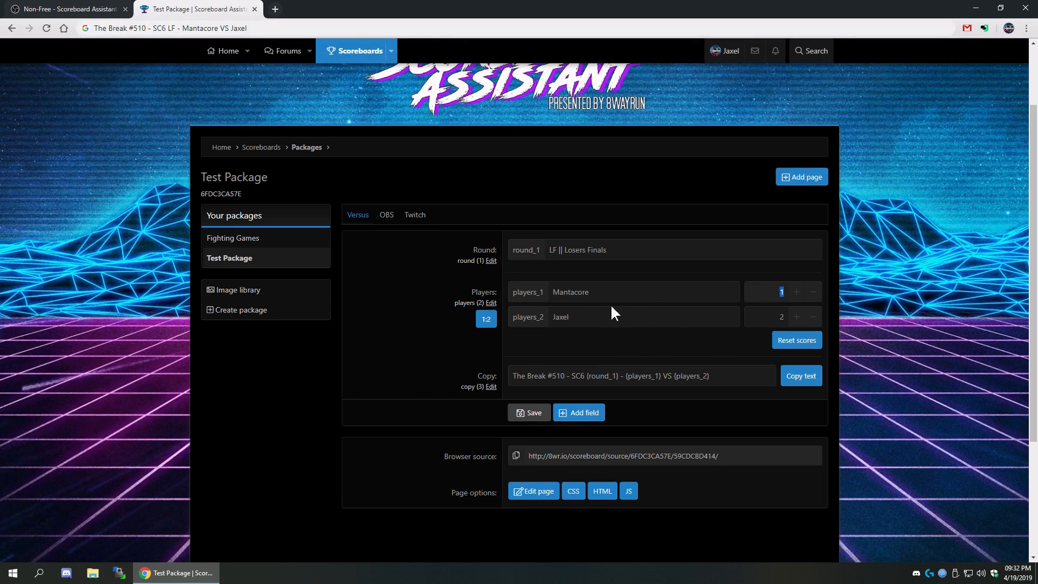
pyautogui.doubleClick(692, 377)
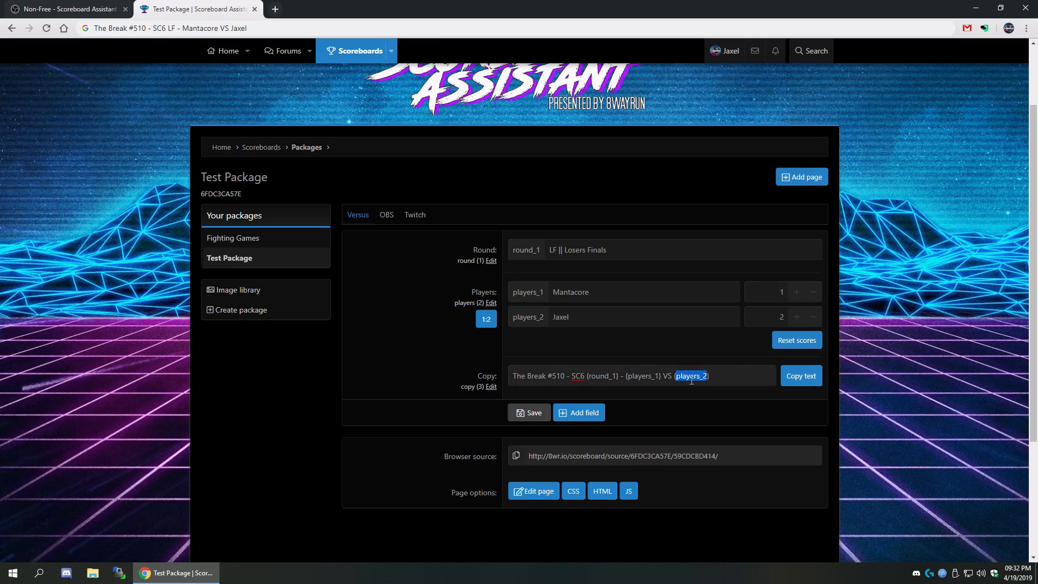
pyautogui.click(543, 295)
pyautogui.moveTo(543, 295); pyautogui.dragTo(540, 296)
pyautogui.click(660, 376)
pyautogui.write('s')
# - Copy the output and paste it in the address bar, showing 'The Break #510 - SC6 LF - 1 VS 2'
pyautogui.click(797, 377)
pyautogui.click(355, 28)
pyautogui.hotkey('ctrl', 'v')
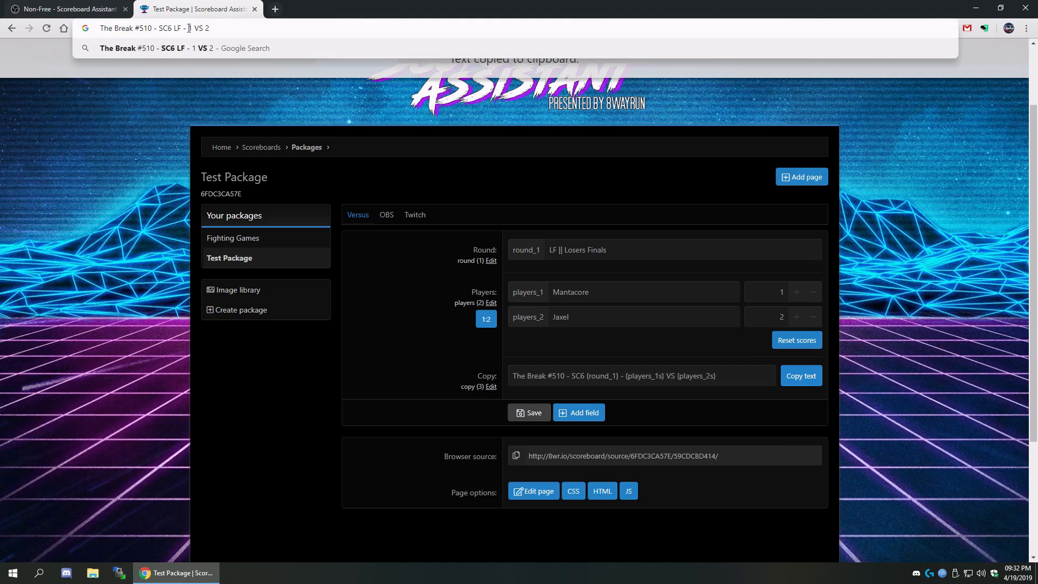
# - Remove the extra s's to restore {players_1} VS {players_2} and save the template
pyautogui.click(660, 373)
pyautogui.press('BackSpace')
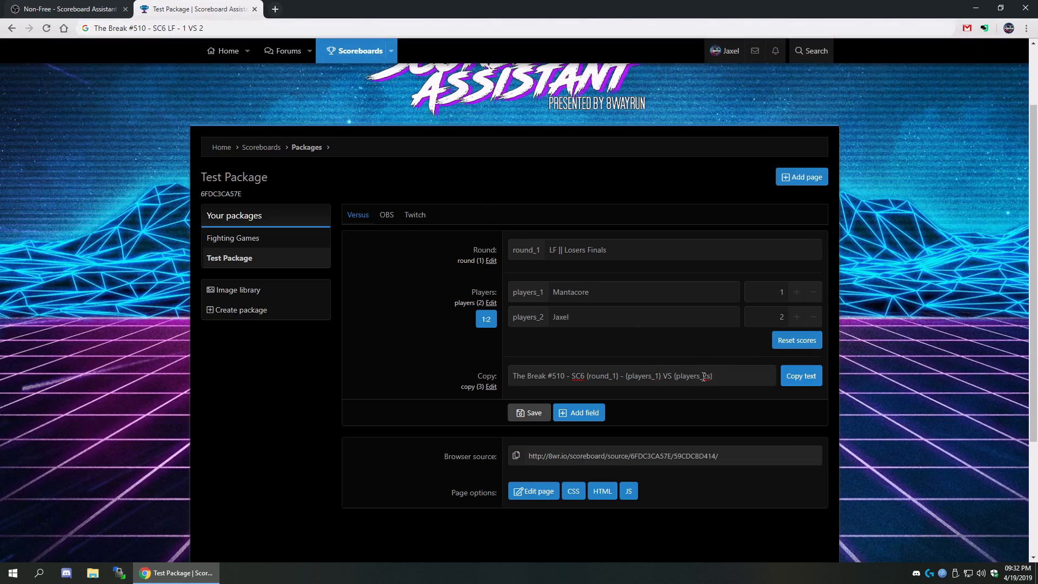
pyautogui.click(708, 376)
pyautogui.press('BackSpace')
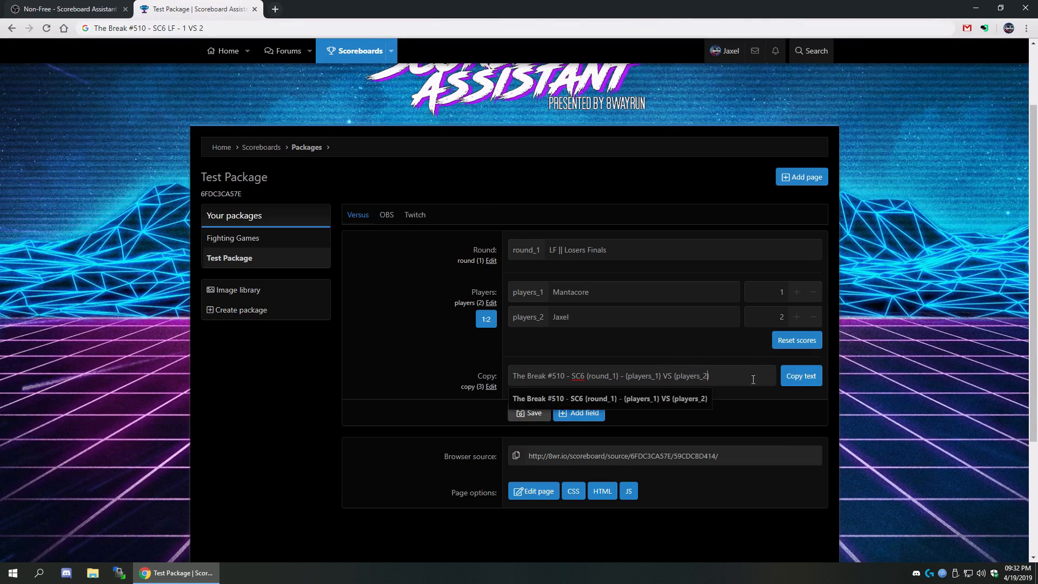
pyautogui.click(535, 417)
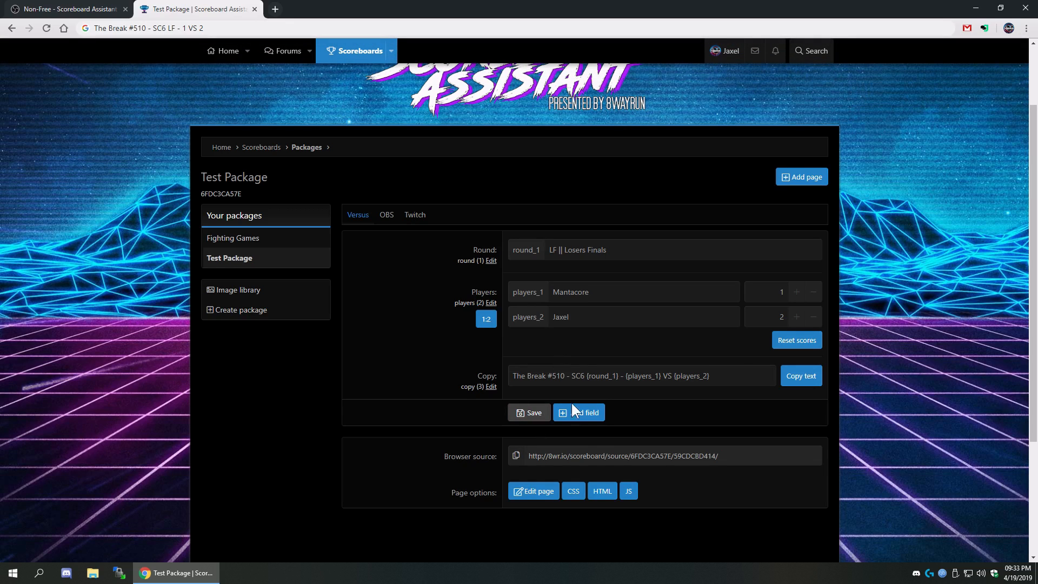
pyautogui.scroll(-3, 522, 489)
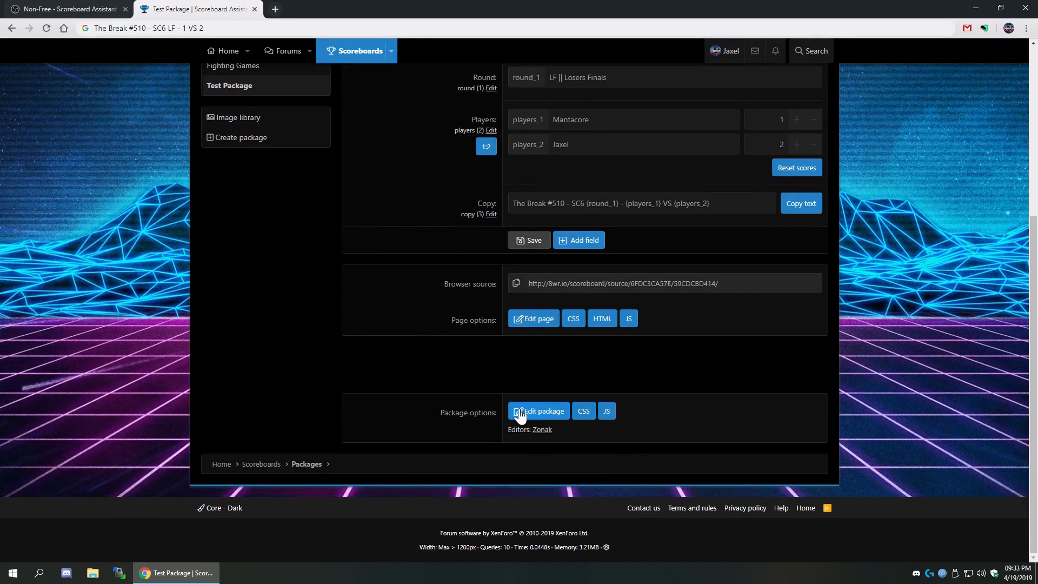